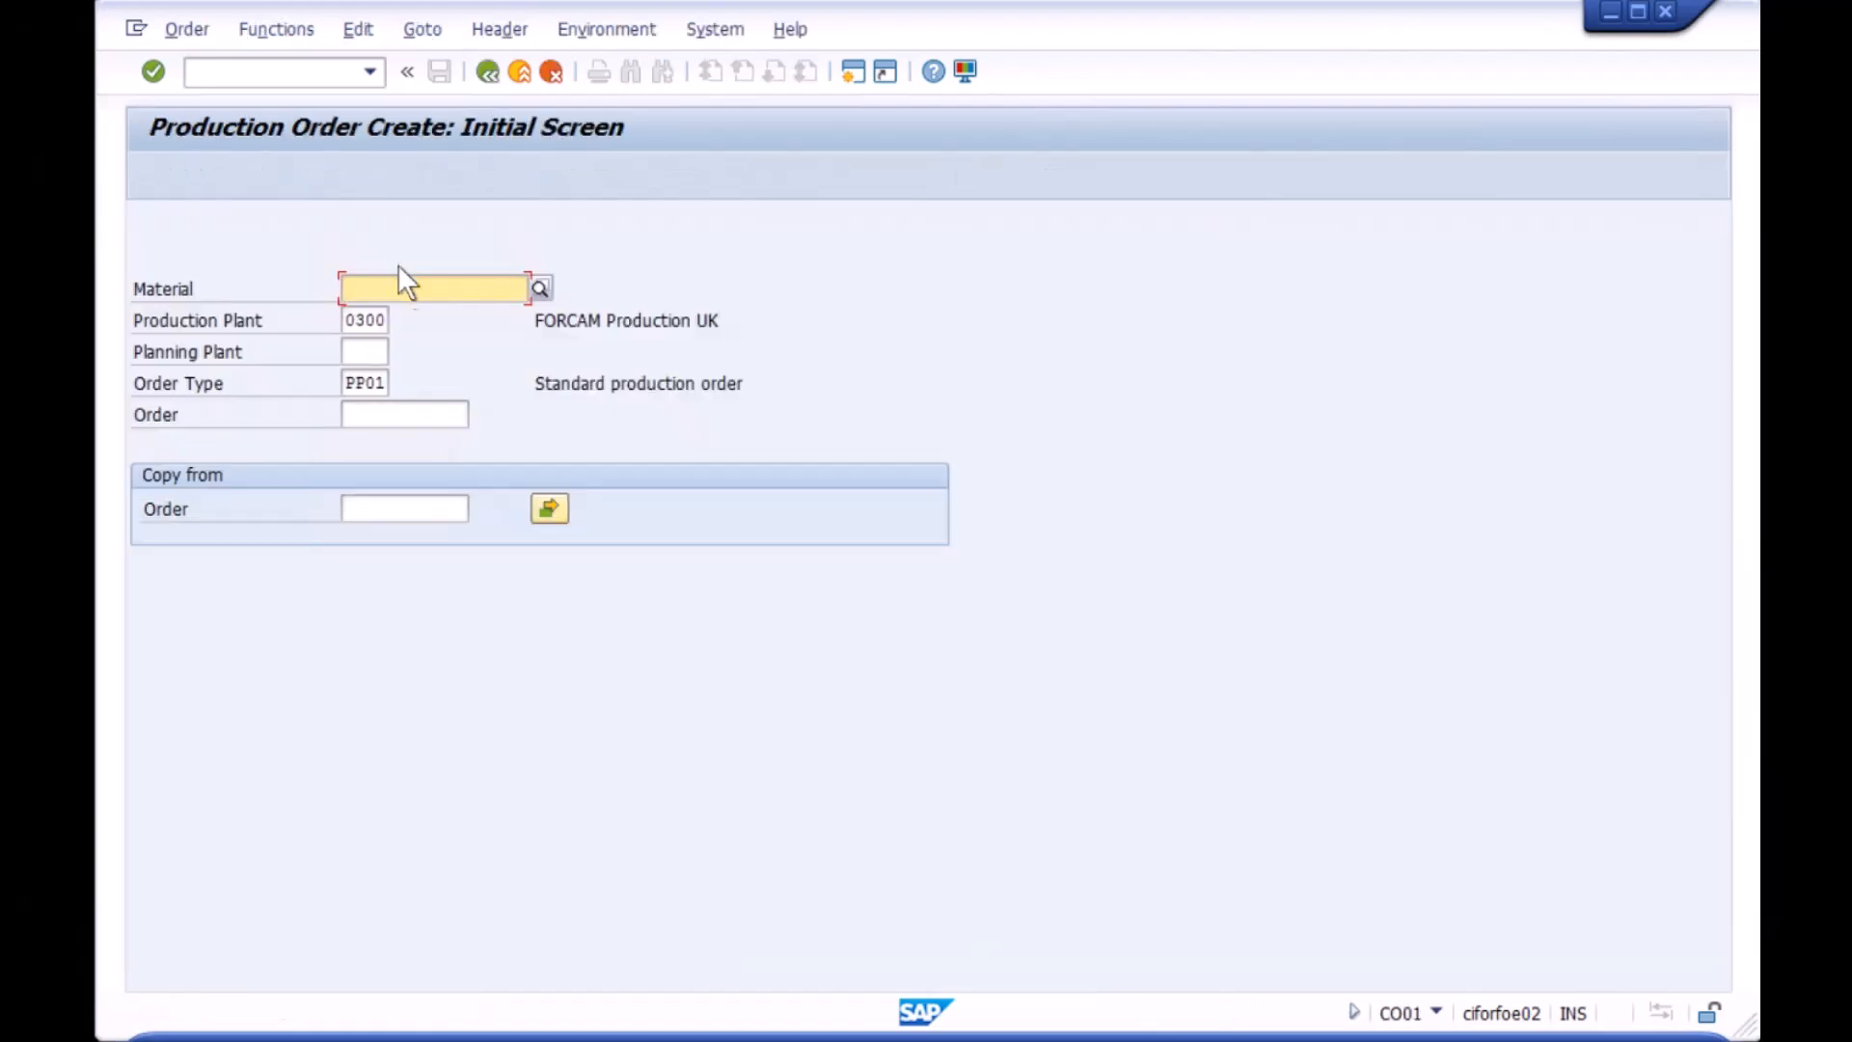
Choose the material BOX (100000011) for a new PP01 production order in plant 0300 and continue to the order header.
{"action": "left_click", "coordinate": [539, 288]}
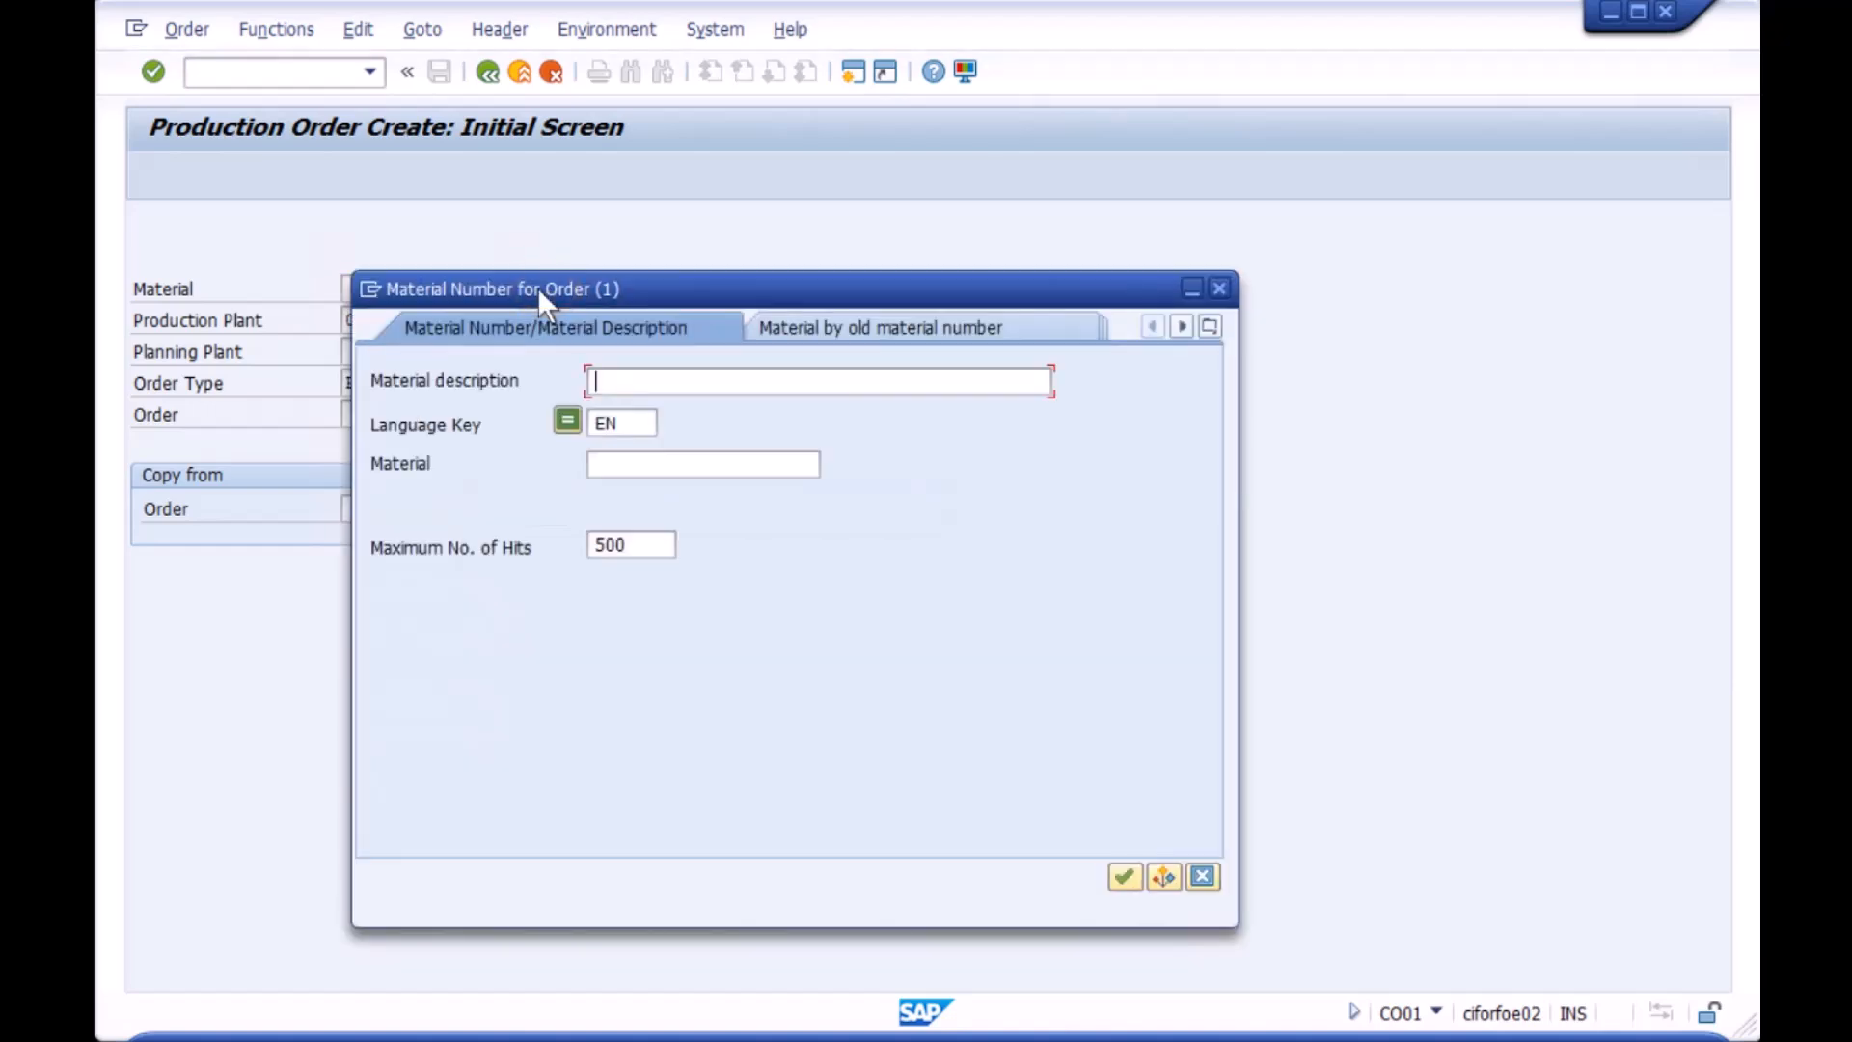
{"action": "key", "text": "Return"}
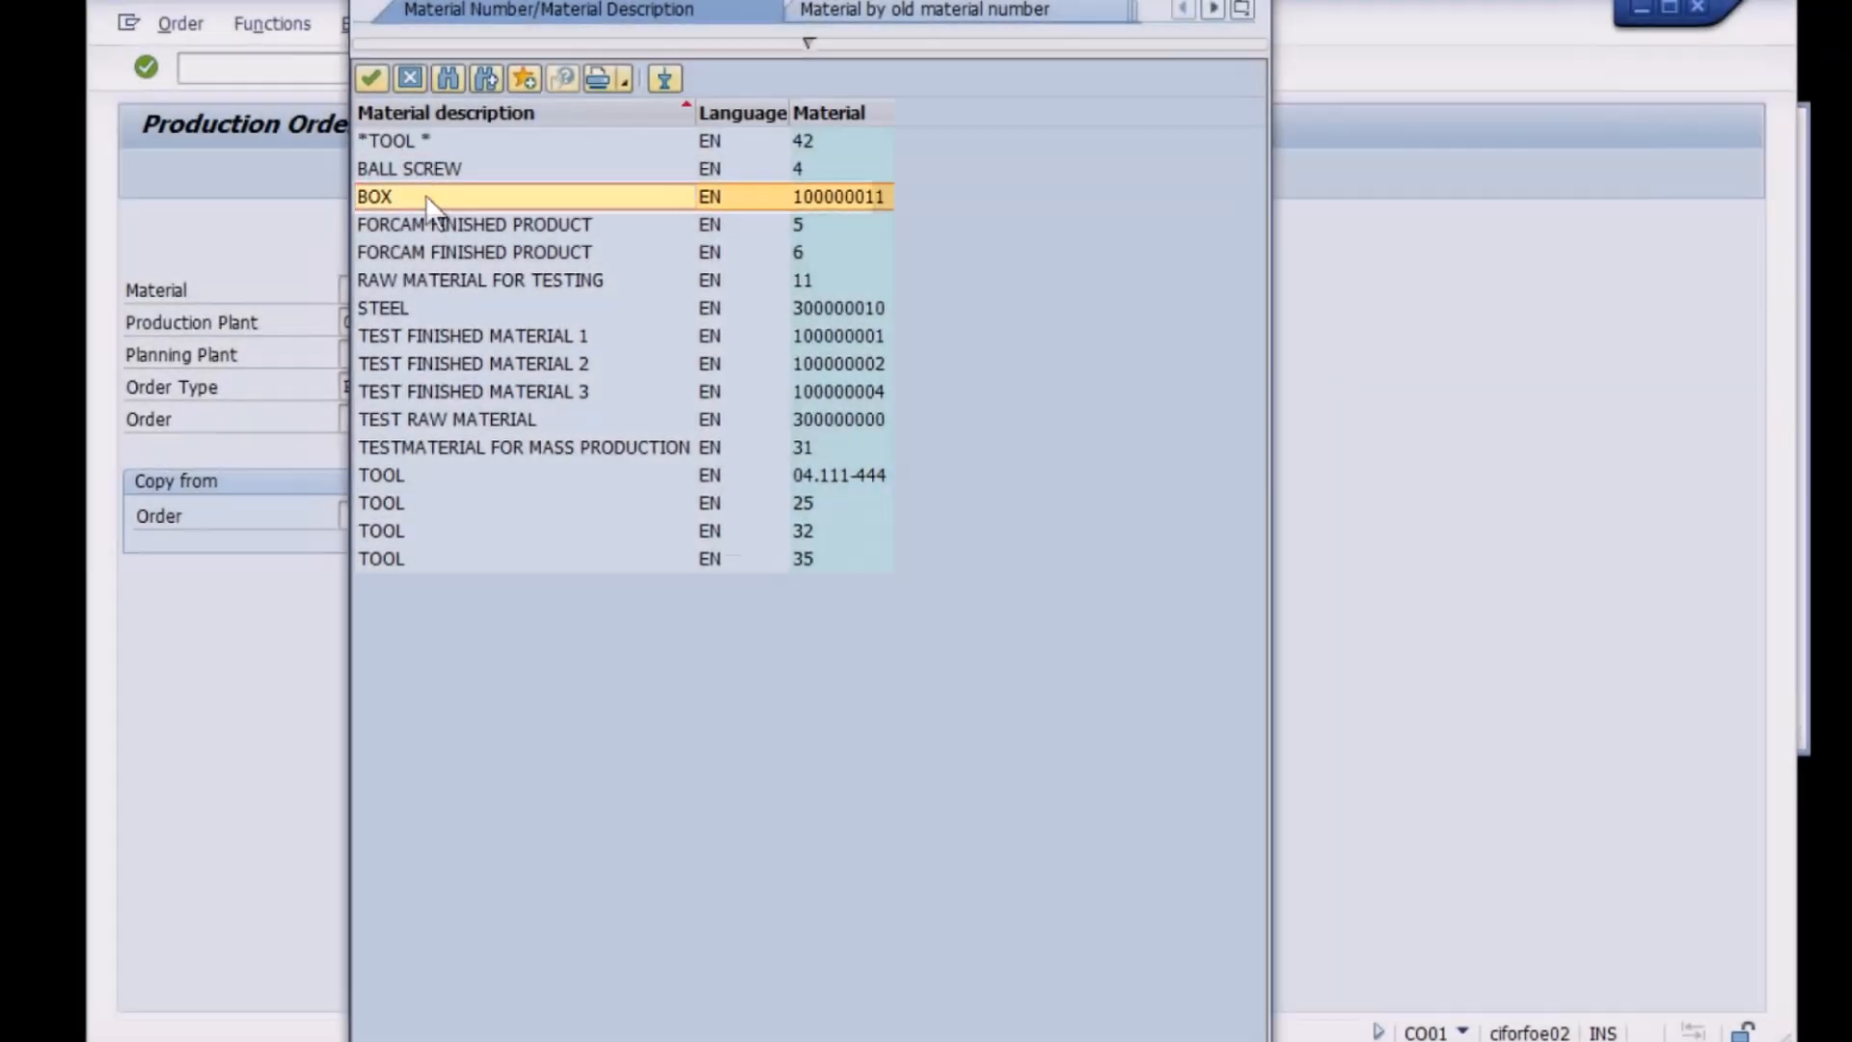
{"action": "double_click", "coordinate": [425, 196]}
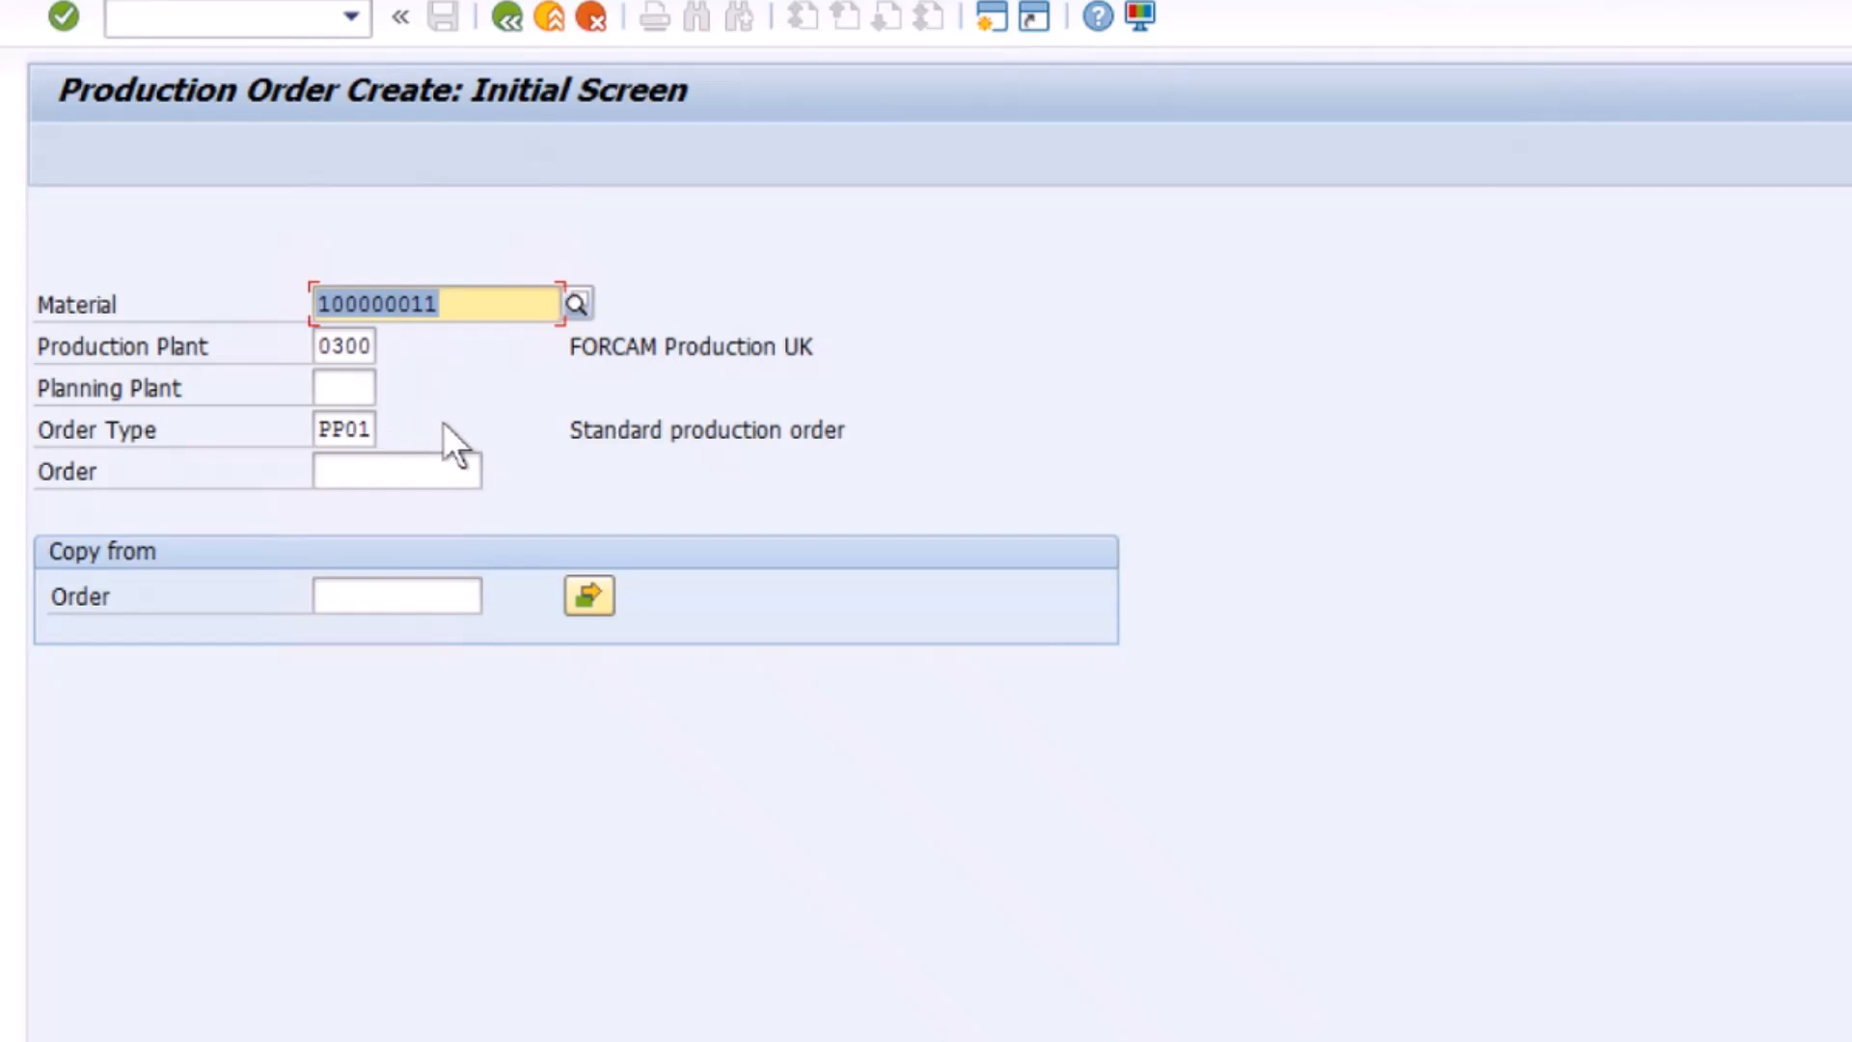
{"action": "key", "text": "Return"}
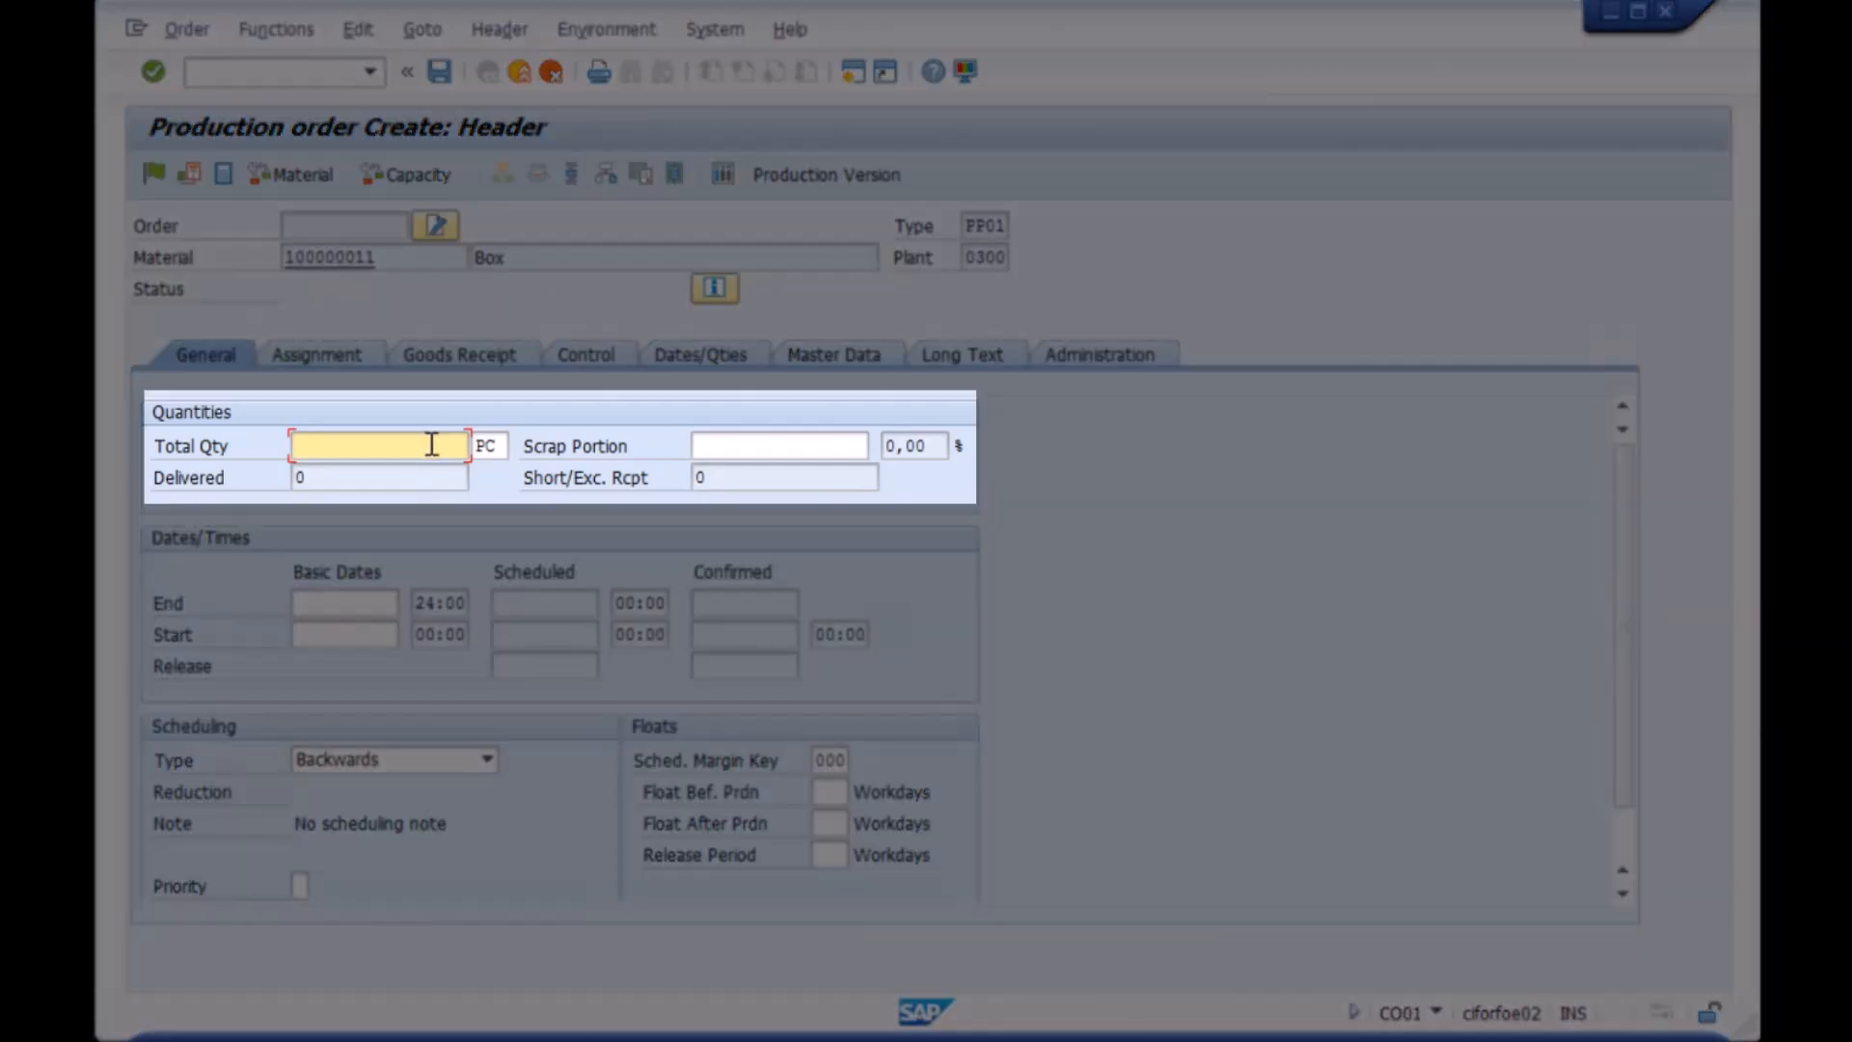
Set the order's total quantity to 11 and its basic end date to 19.11.2020.
{"action": "type", "text": "11"}
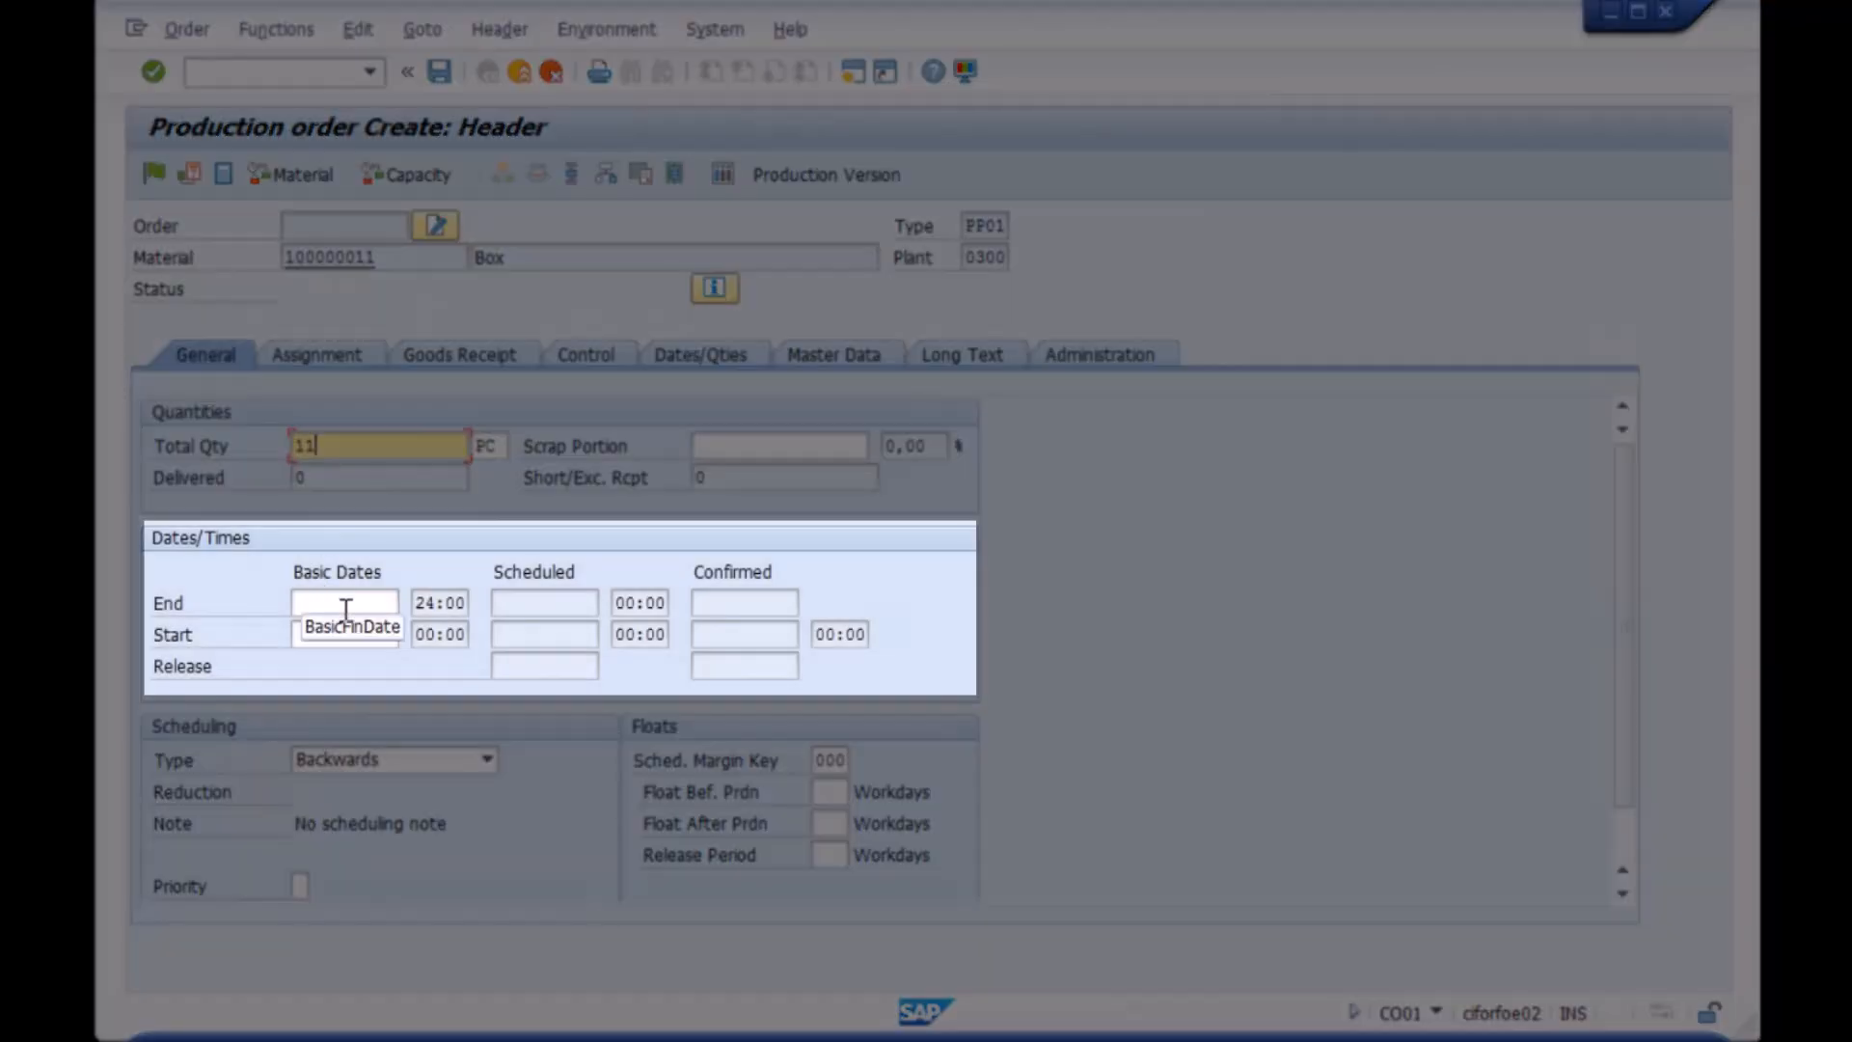
{"action": "left_click", "coordinate": [345, 603]}
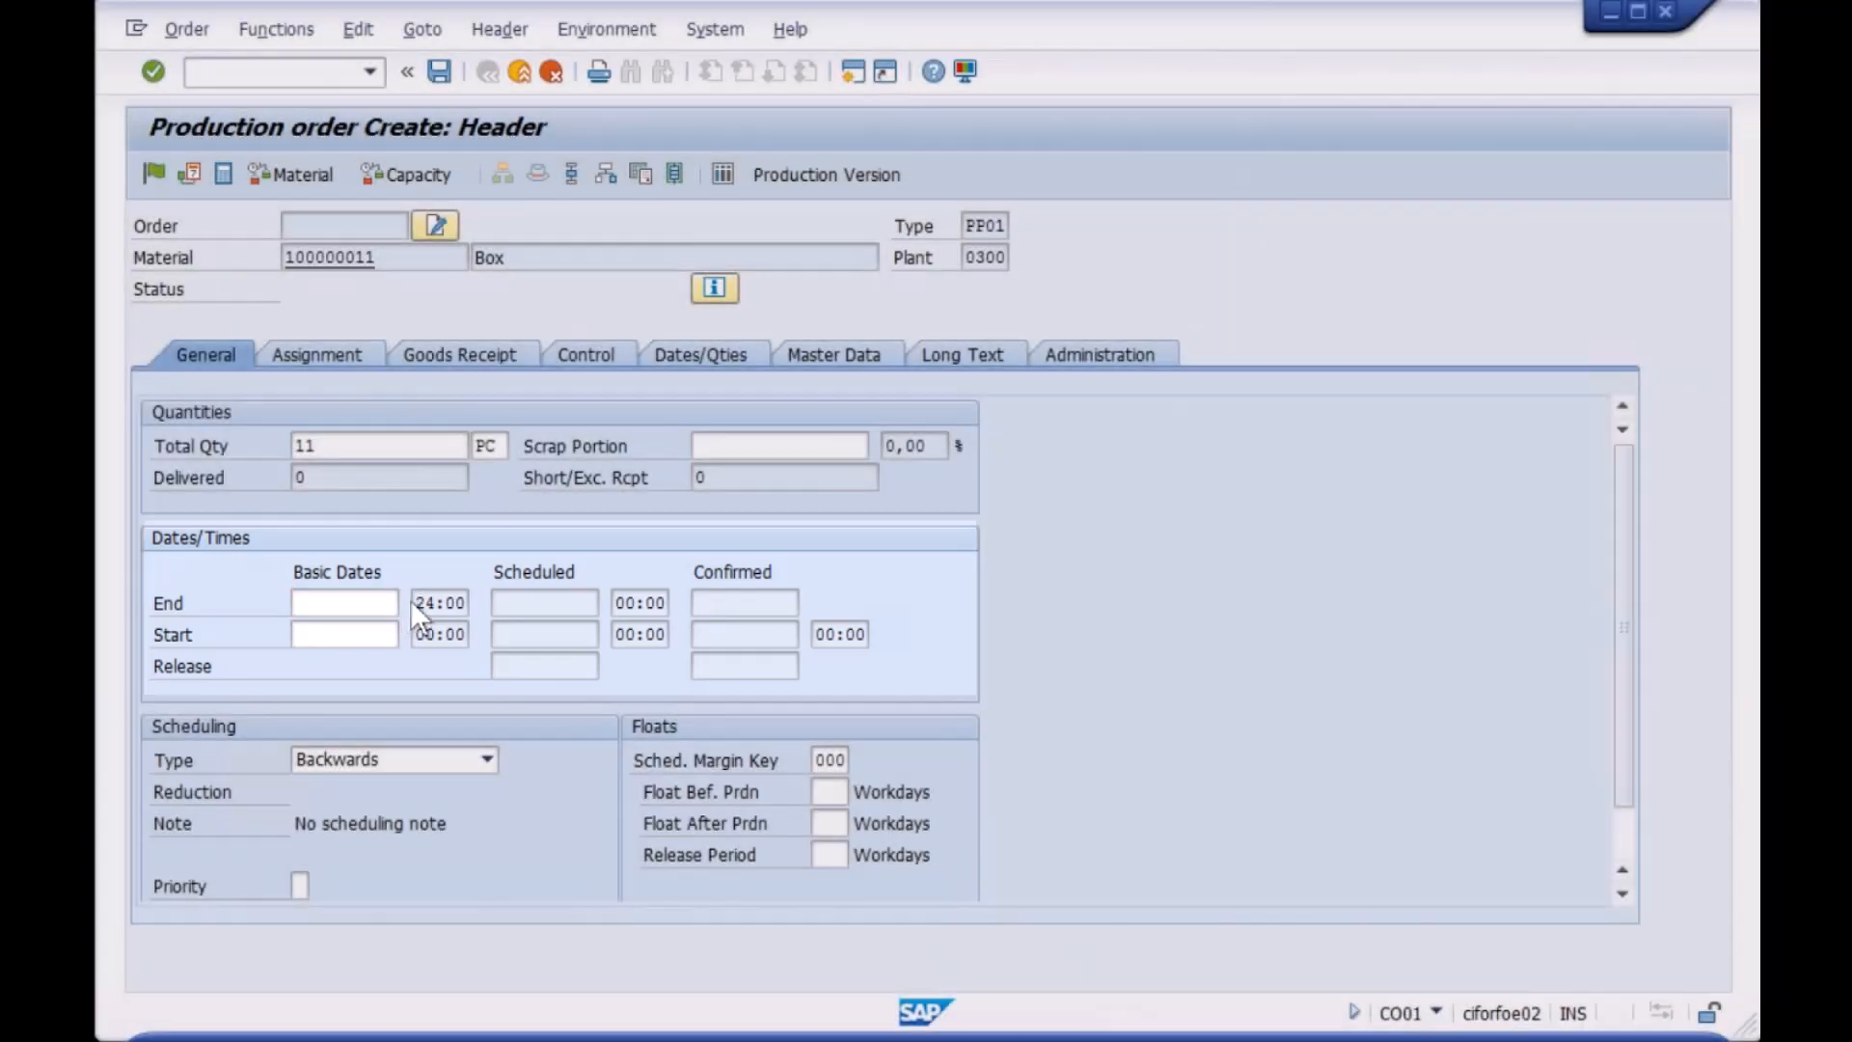
{"action": "left_click", "coordinate": [409, 602]}
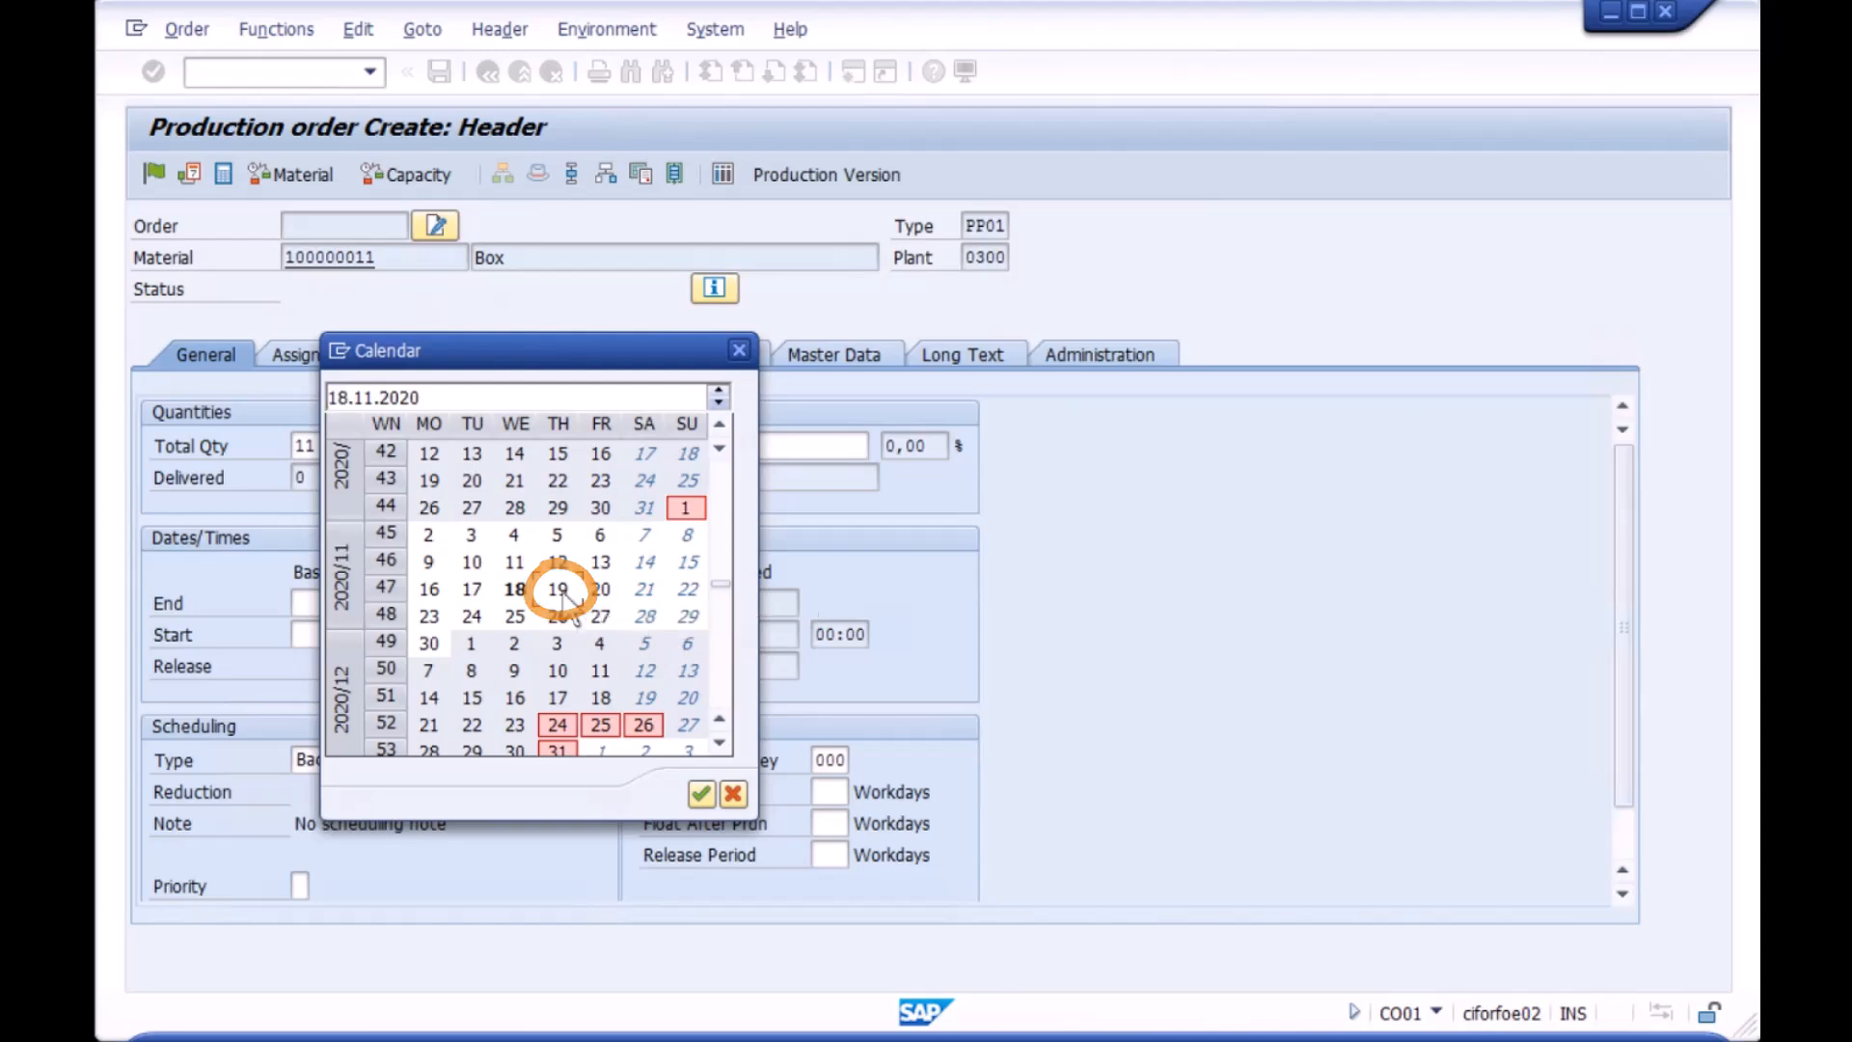
{"action": "double_click", "coordinate": [558, 589]}
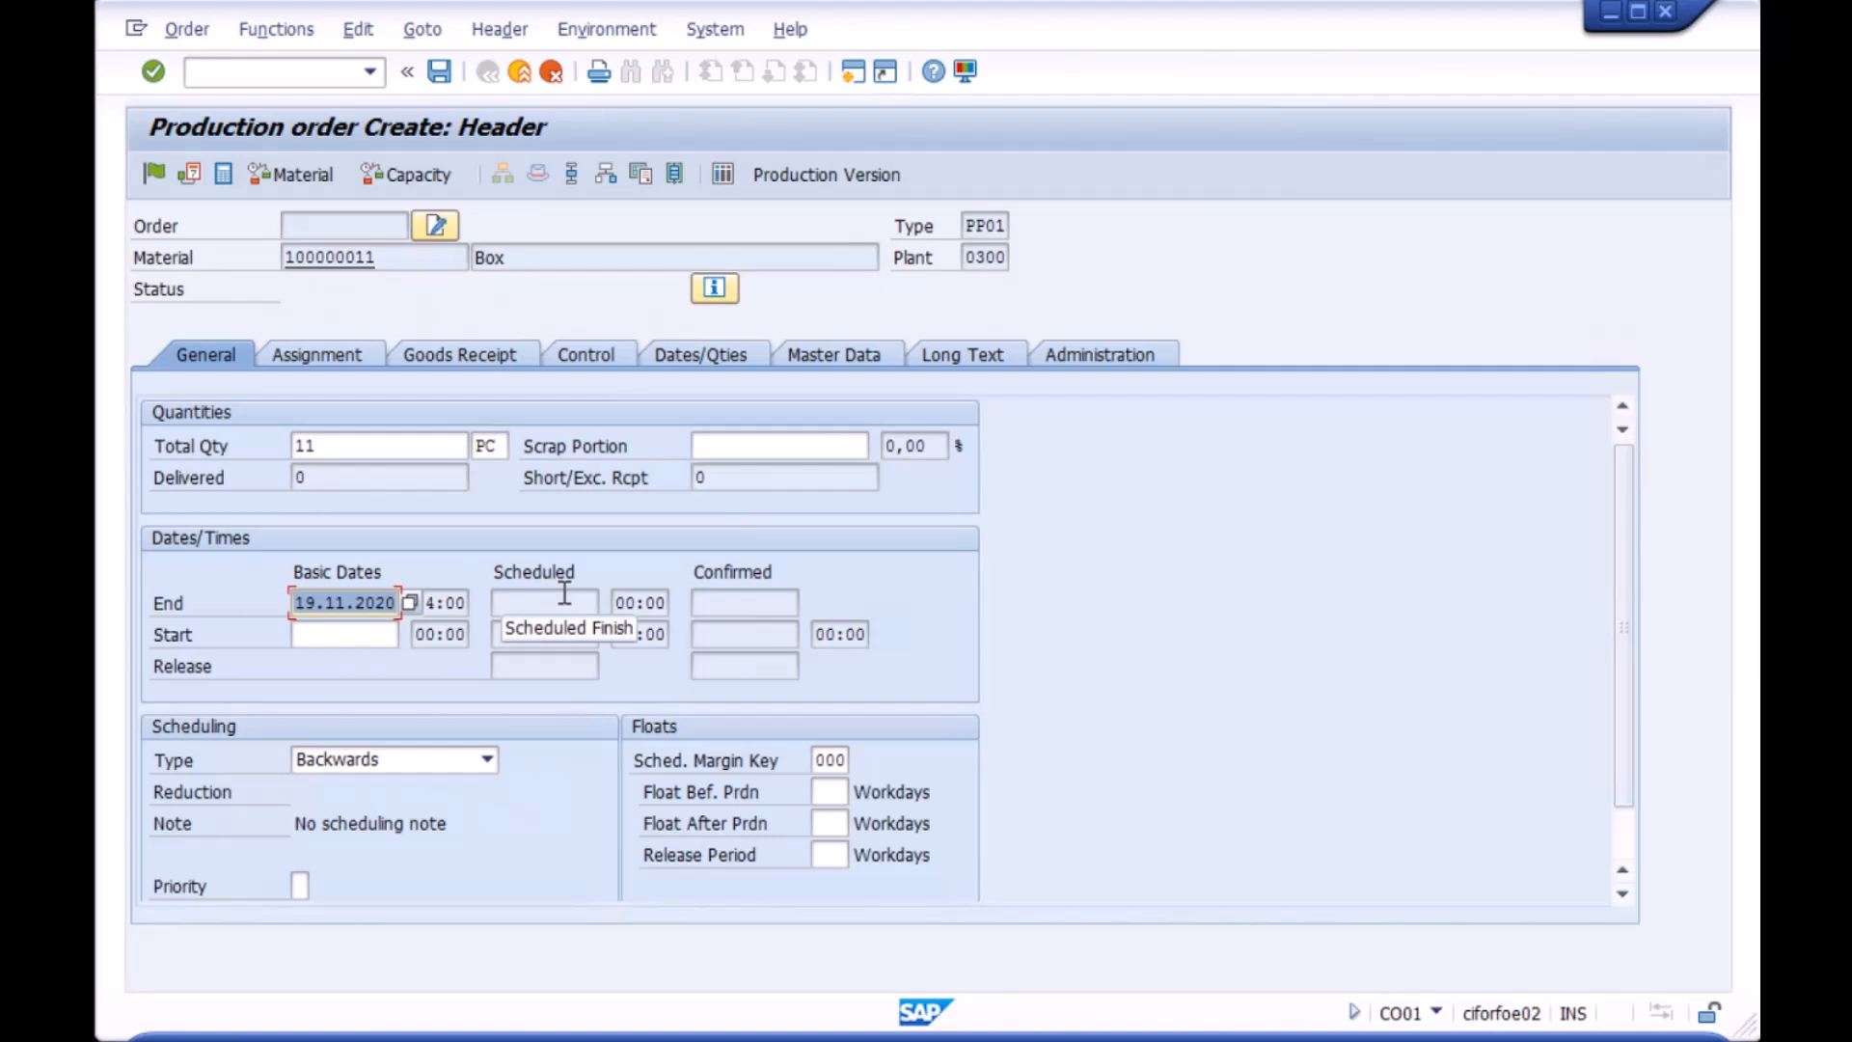
Release the production order and save it.
{"action": "left_click", "coordinate": [156, 172]}
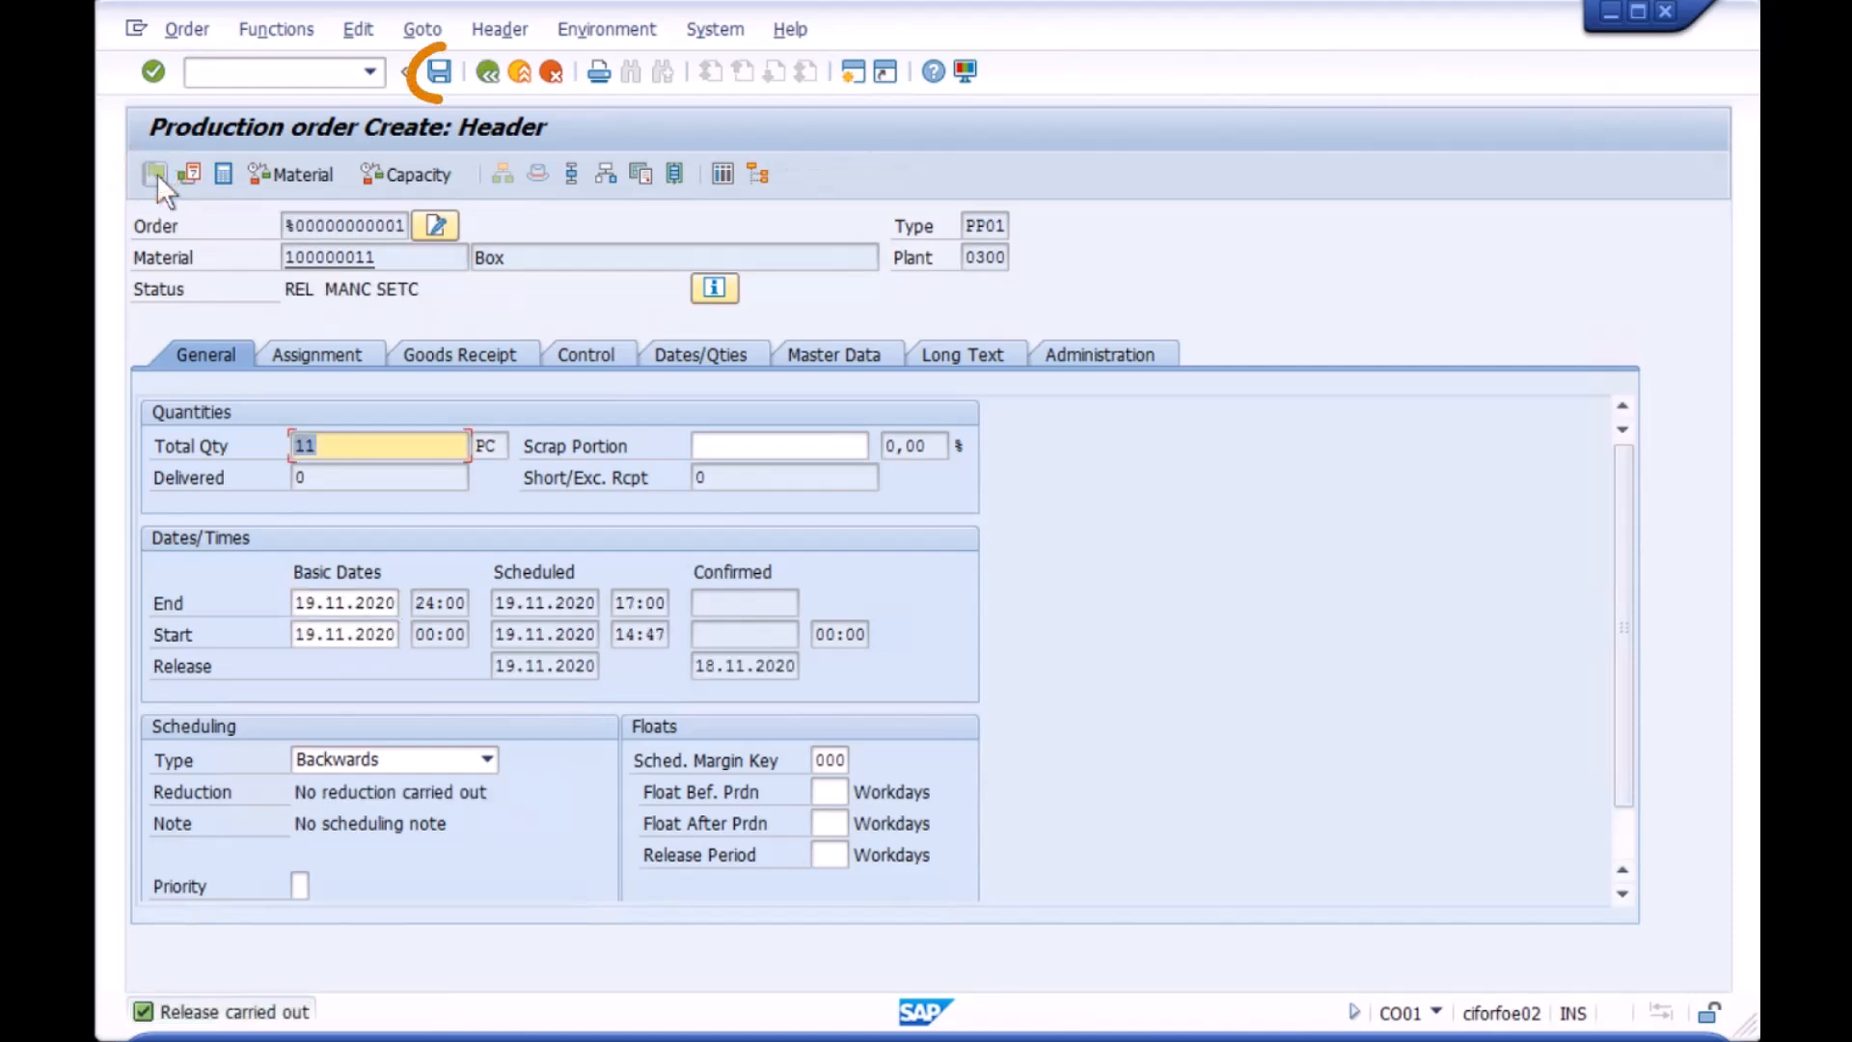
{"action": "left_click", "coordinate": [438, 71]}
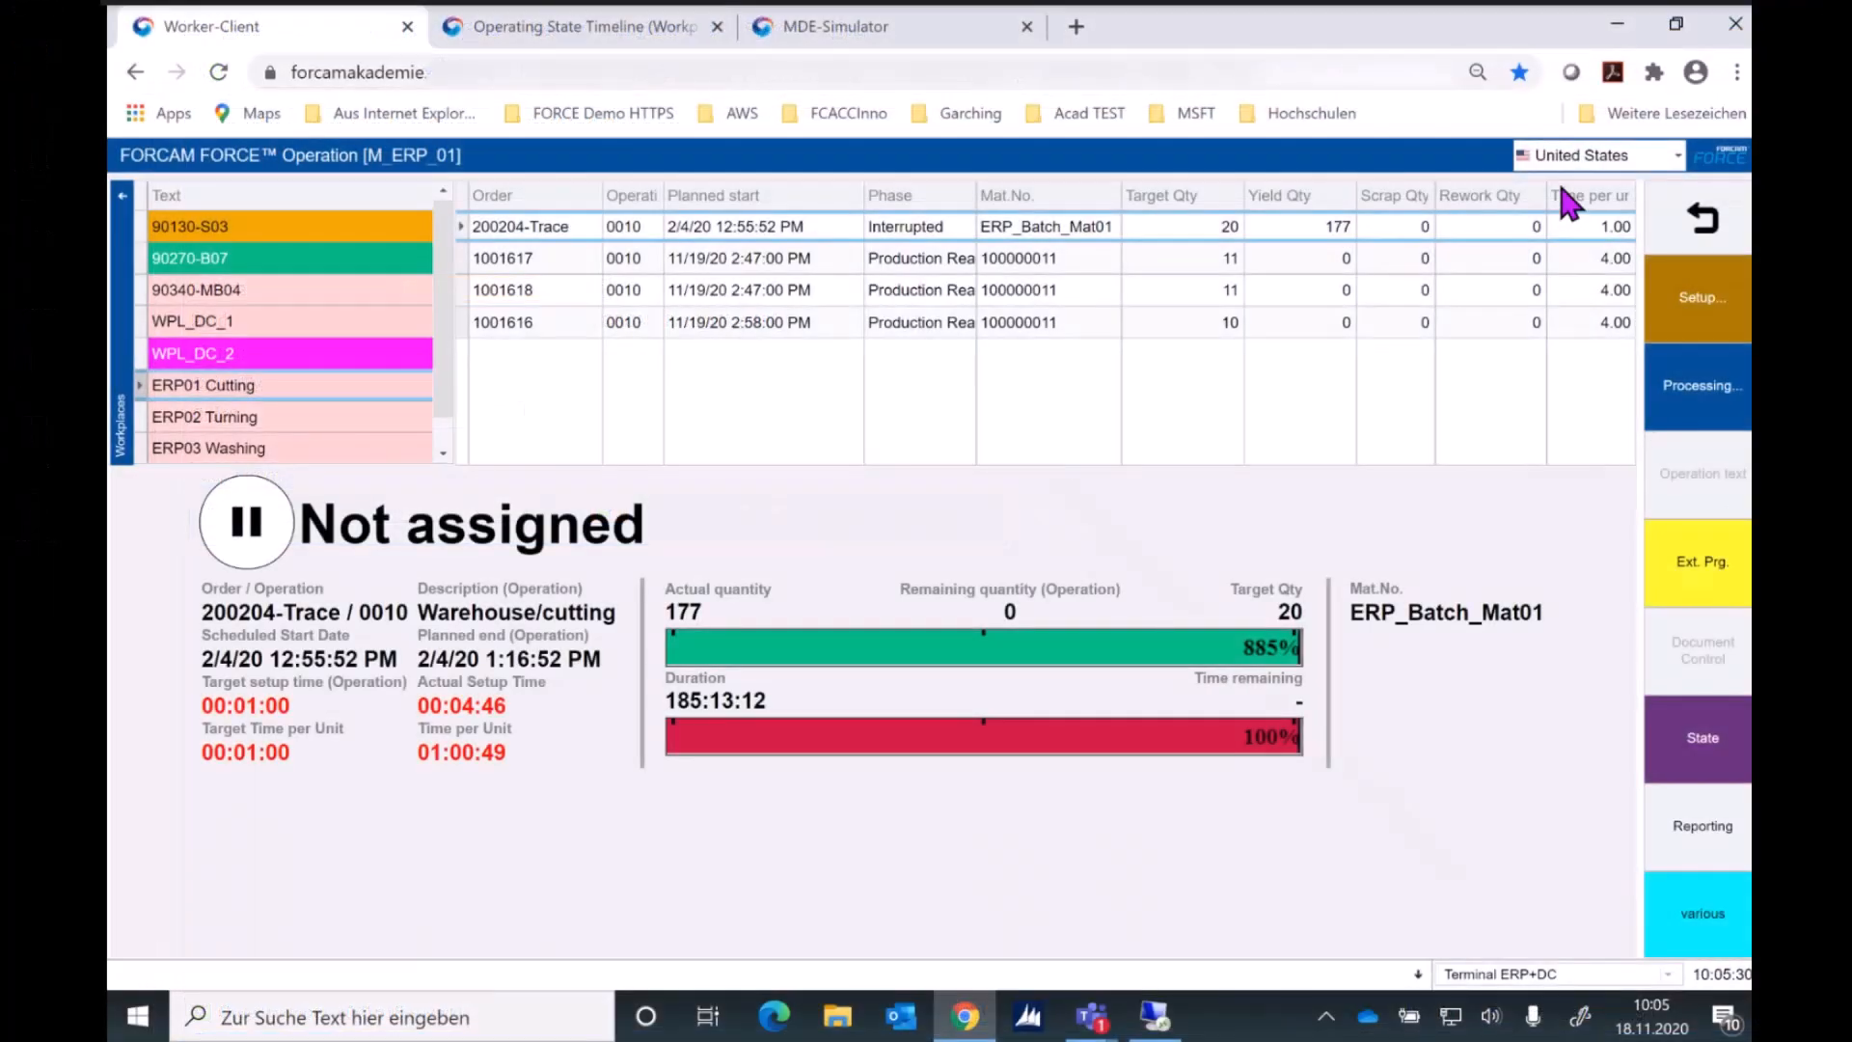
In the FORCAM FORCE Worker-Client, check the new order's operations at the ERP01 Cutting and ERP02 Turning workplaces.
{"action": "left_click", "coordinate": [731, 289]}
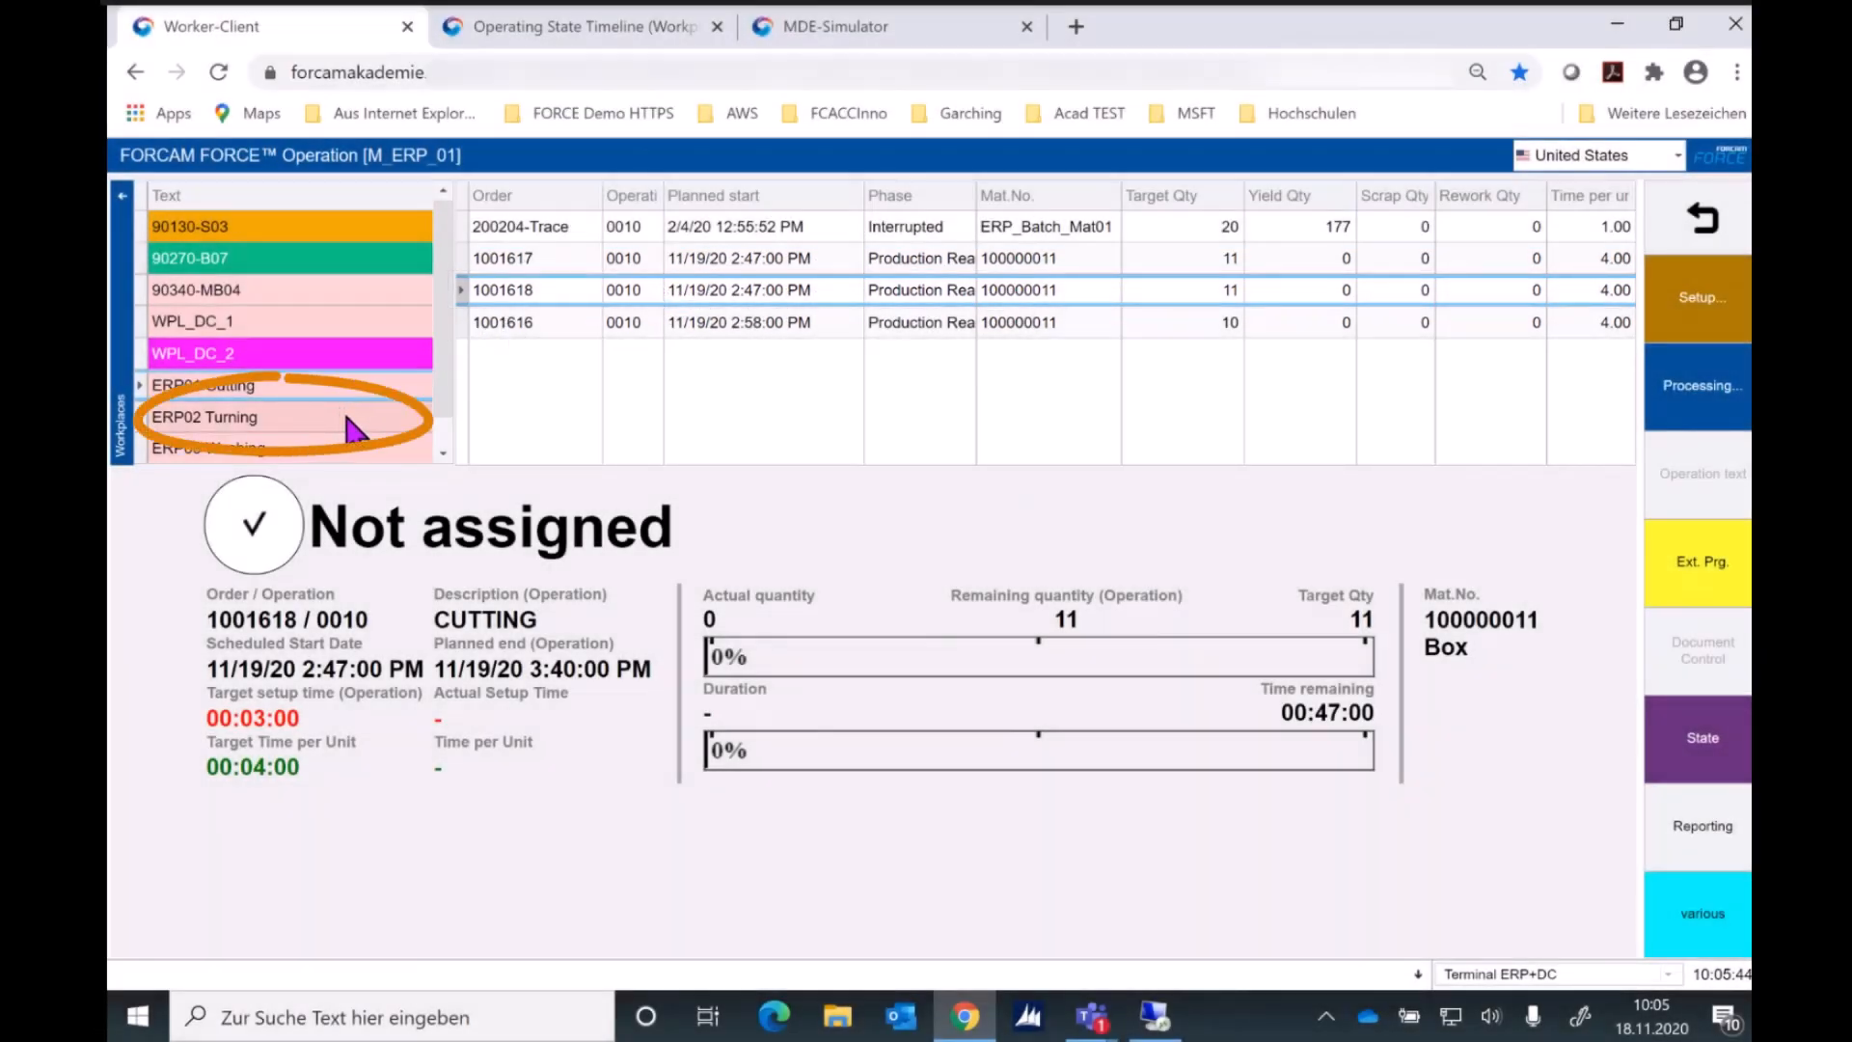
{"action": "left_click", "coordinate": [355, 418]}
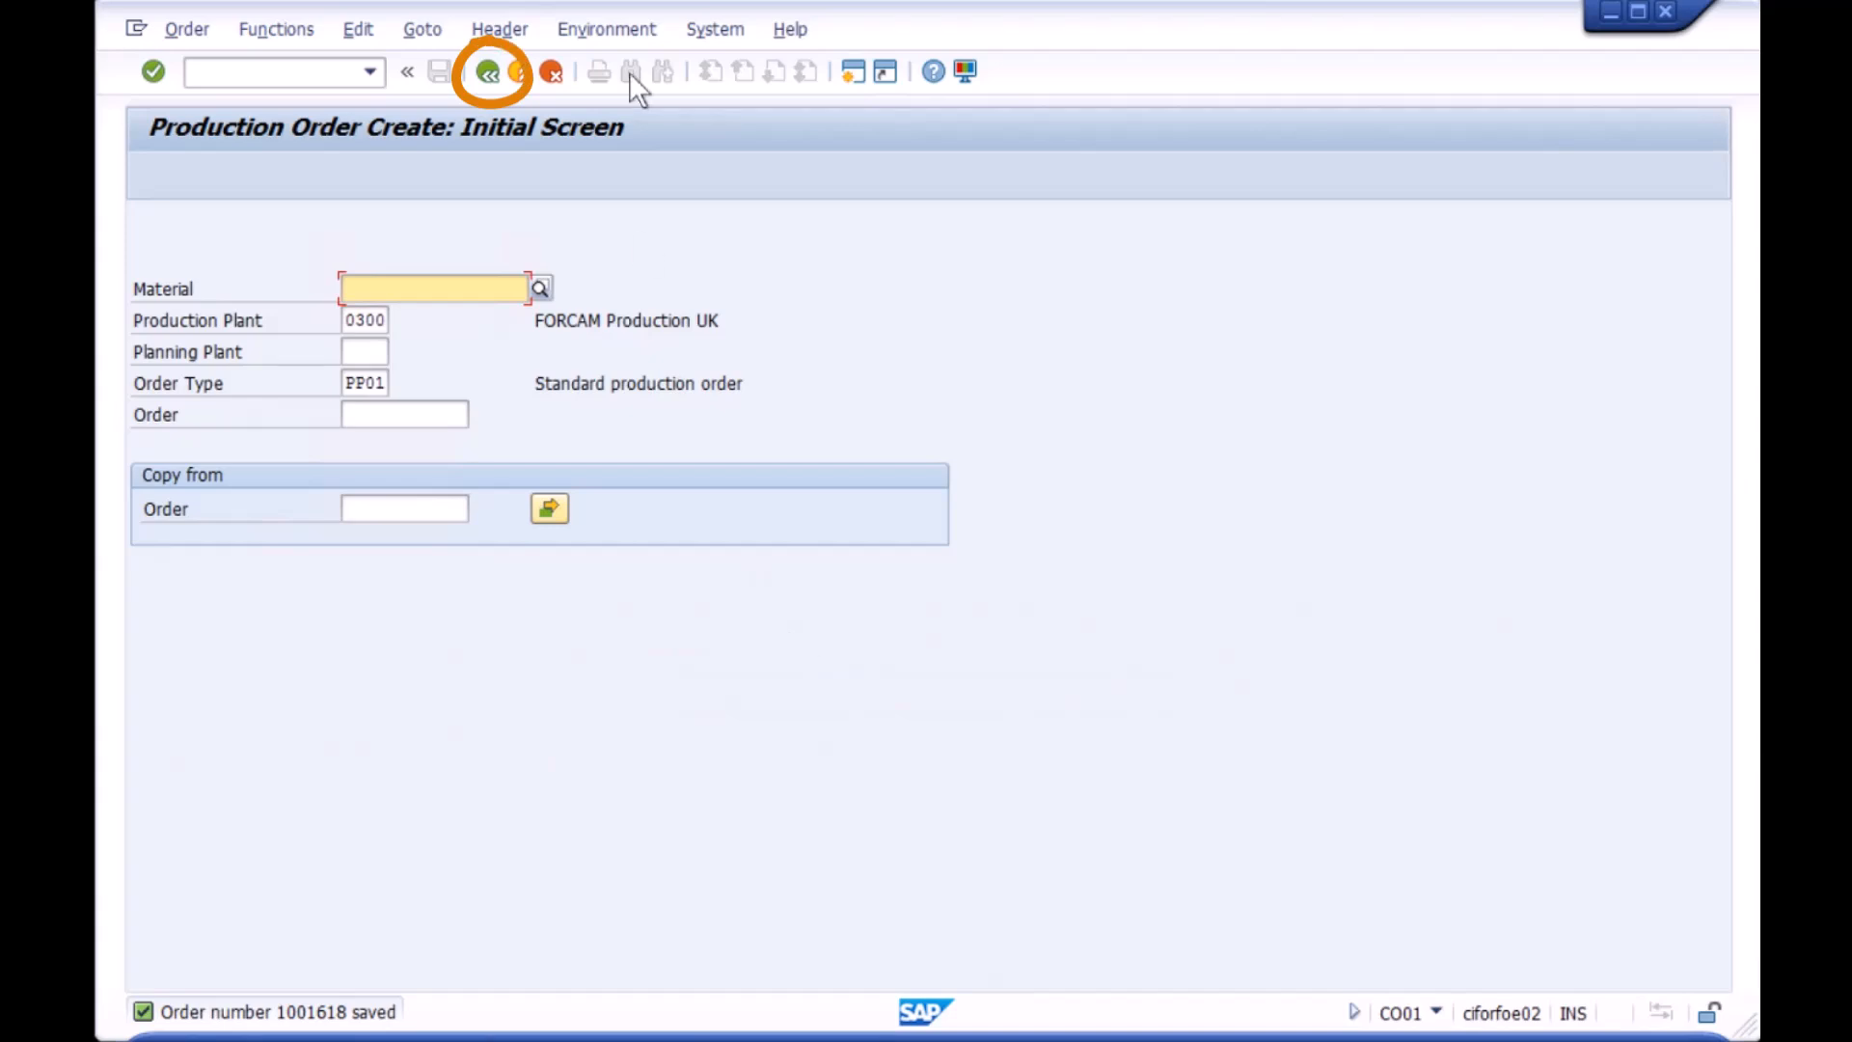
Return to SAP and display the newly saved production order with transaction CO03.
{"action": "left_click", "coordinate": [488, 71]}
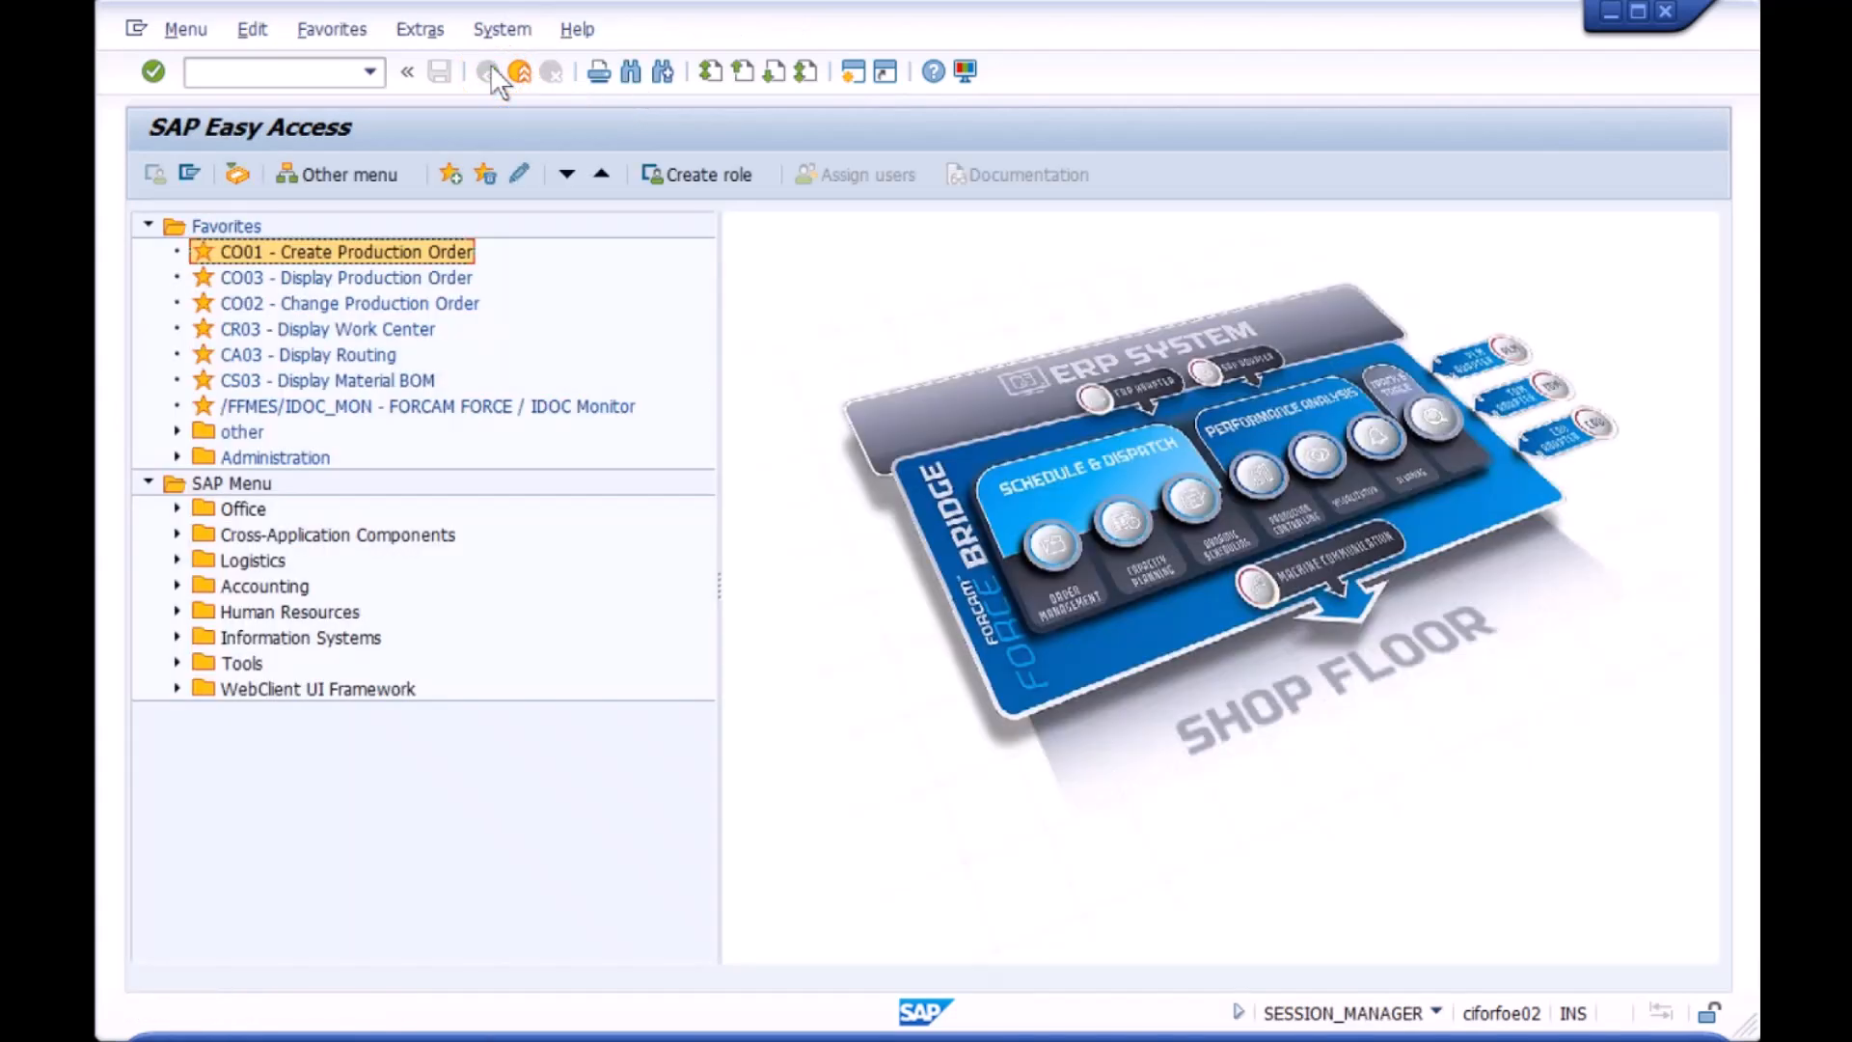
{"action": "double_click", "coordinate": [385, 277]}
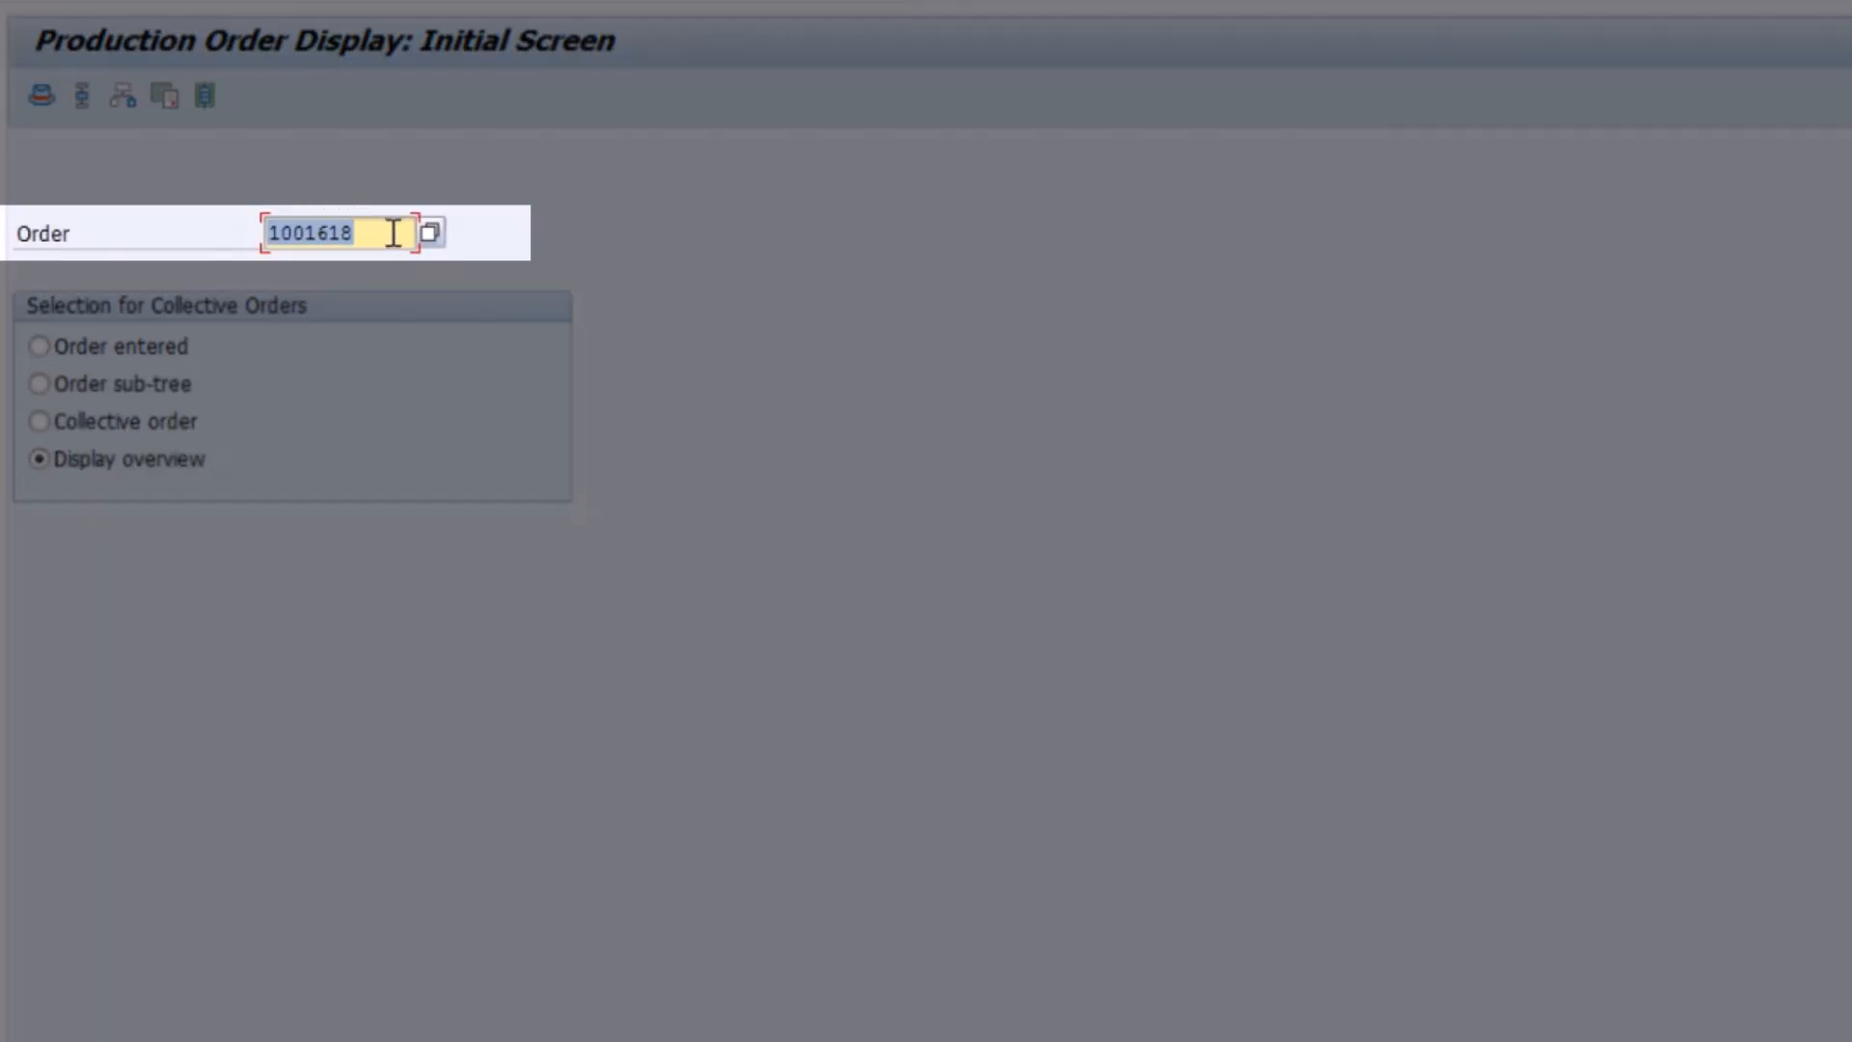
{"action": "key", "text": "Return"}
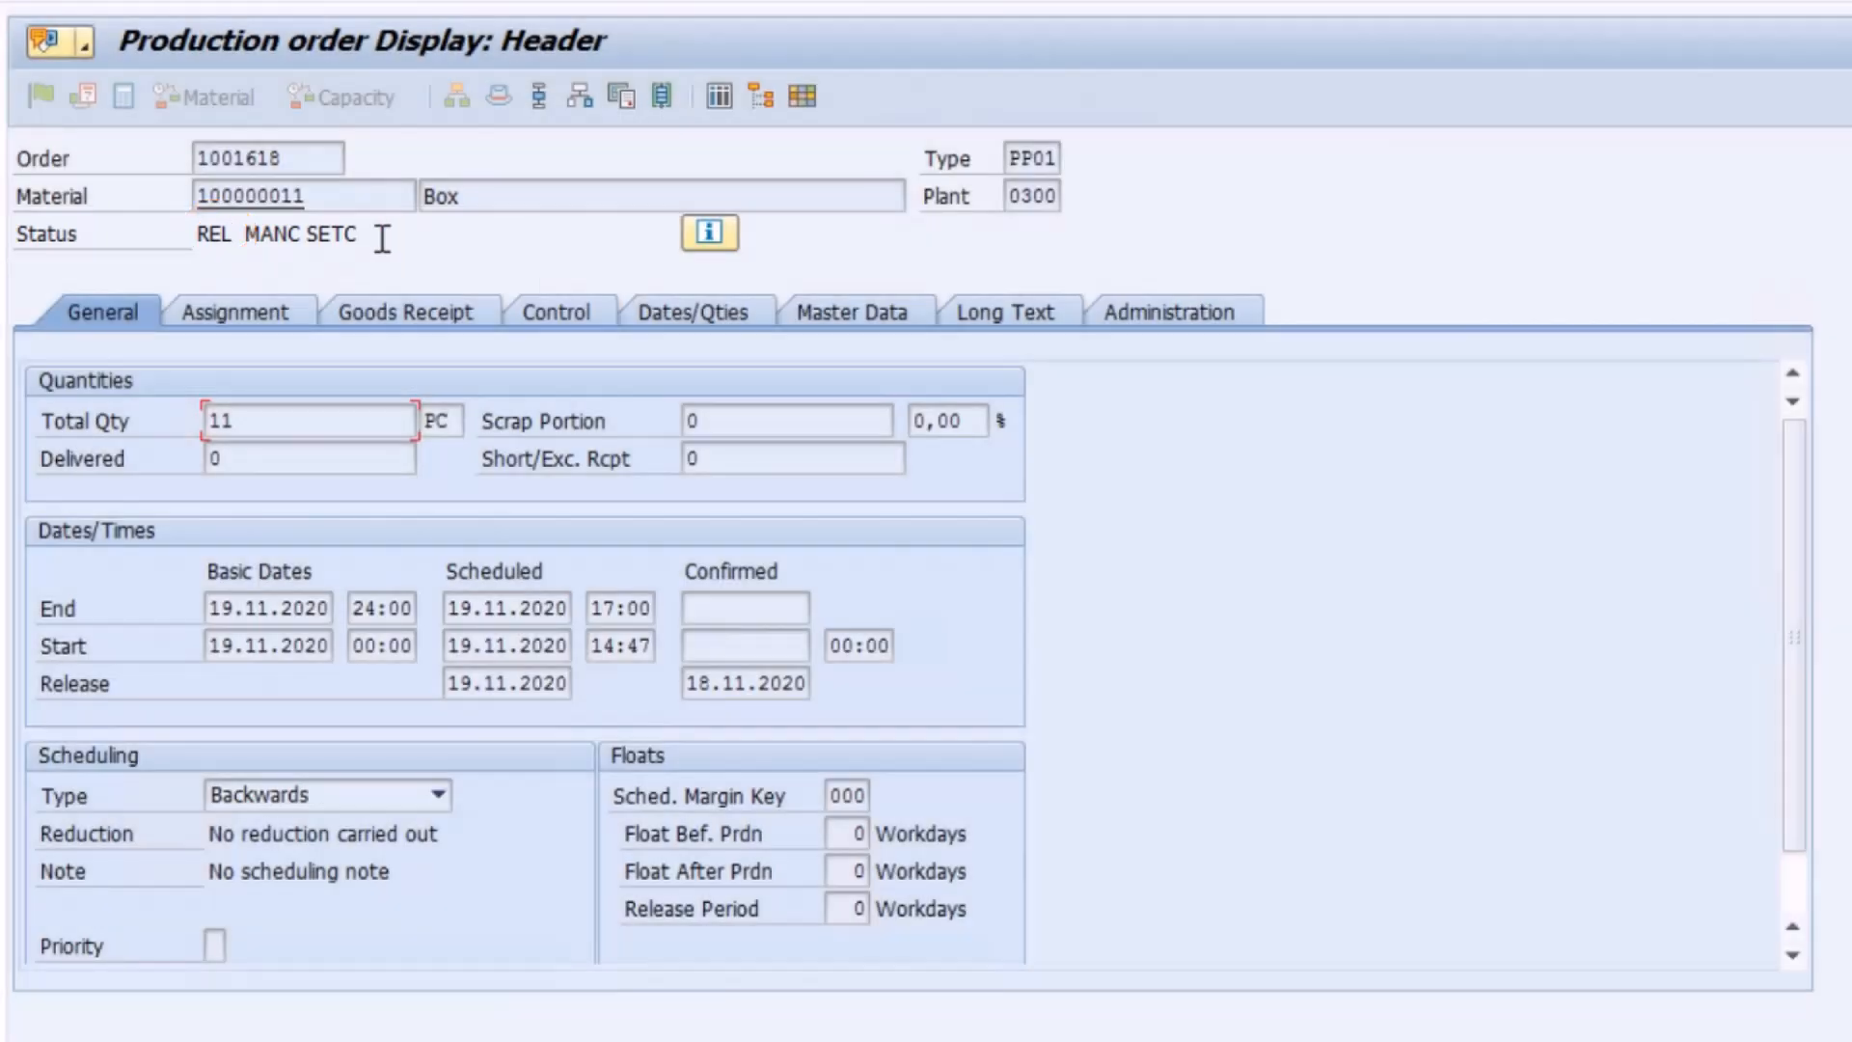
Open the order's operation overview and examine the cutting and turning operations, including their operation quantities and confirmed yield.
{"action": "left_click", "coordinate": [539, 96]}
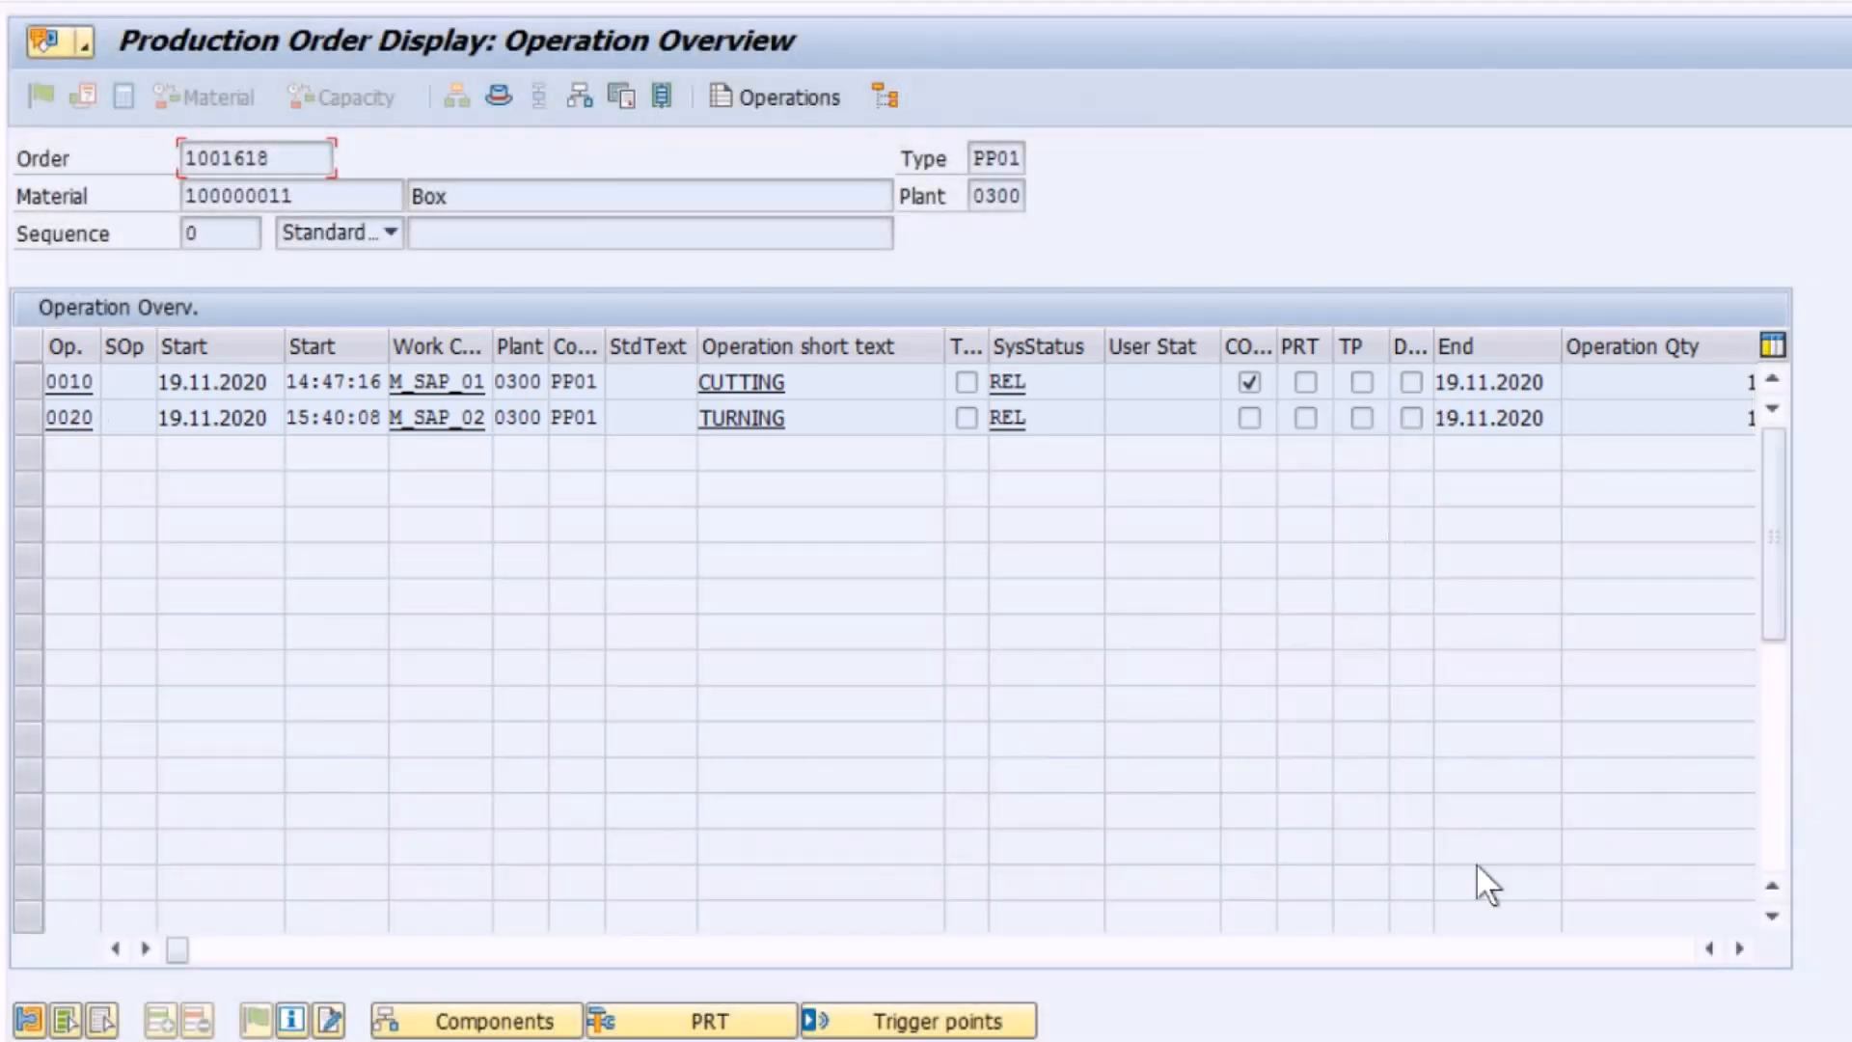
{"action": "left_click", "coordinate": [1740, 949]}
{"action": "left_click", "coordinate": [1740, 949]}
{"action": "left_click", "coordinate": [1740, 950]}
{"action": "left_click", "coordinate": [1740, 949]}
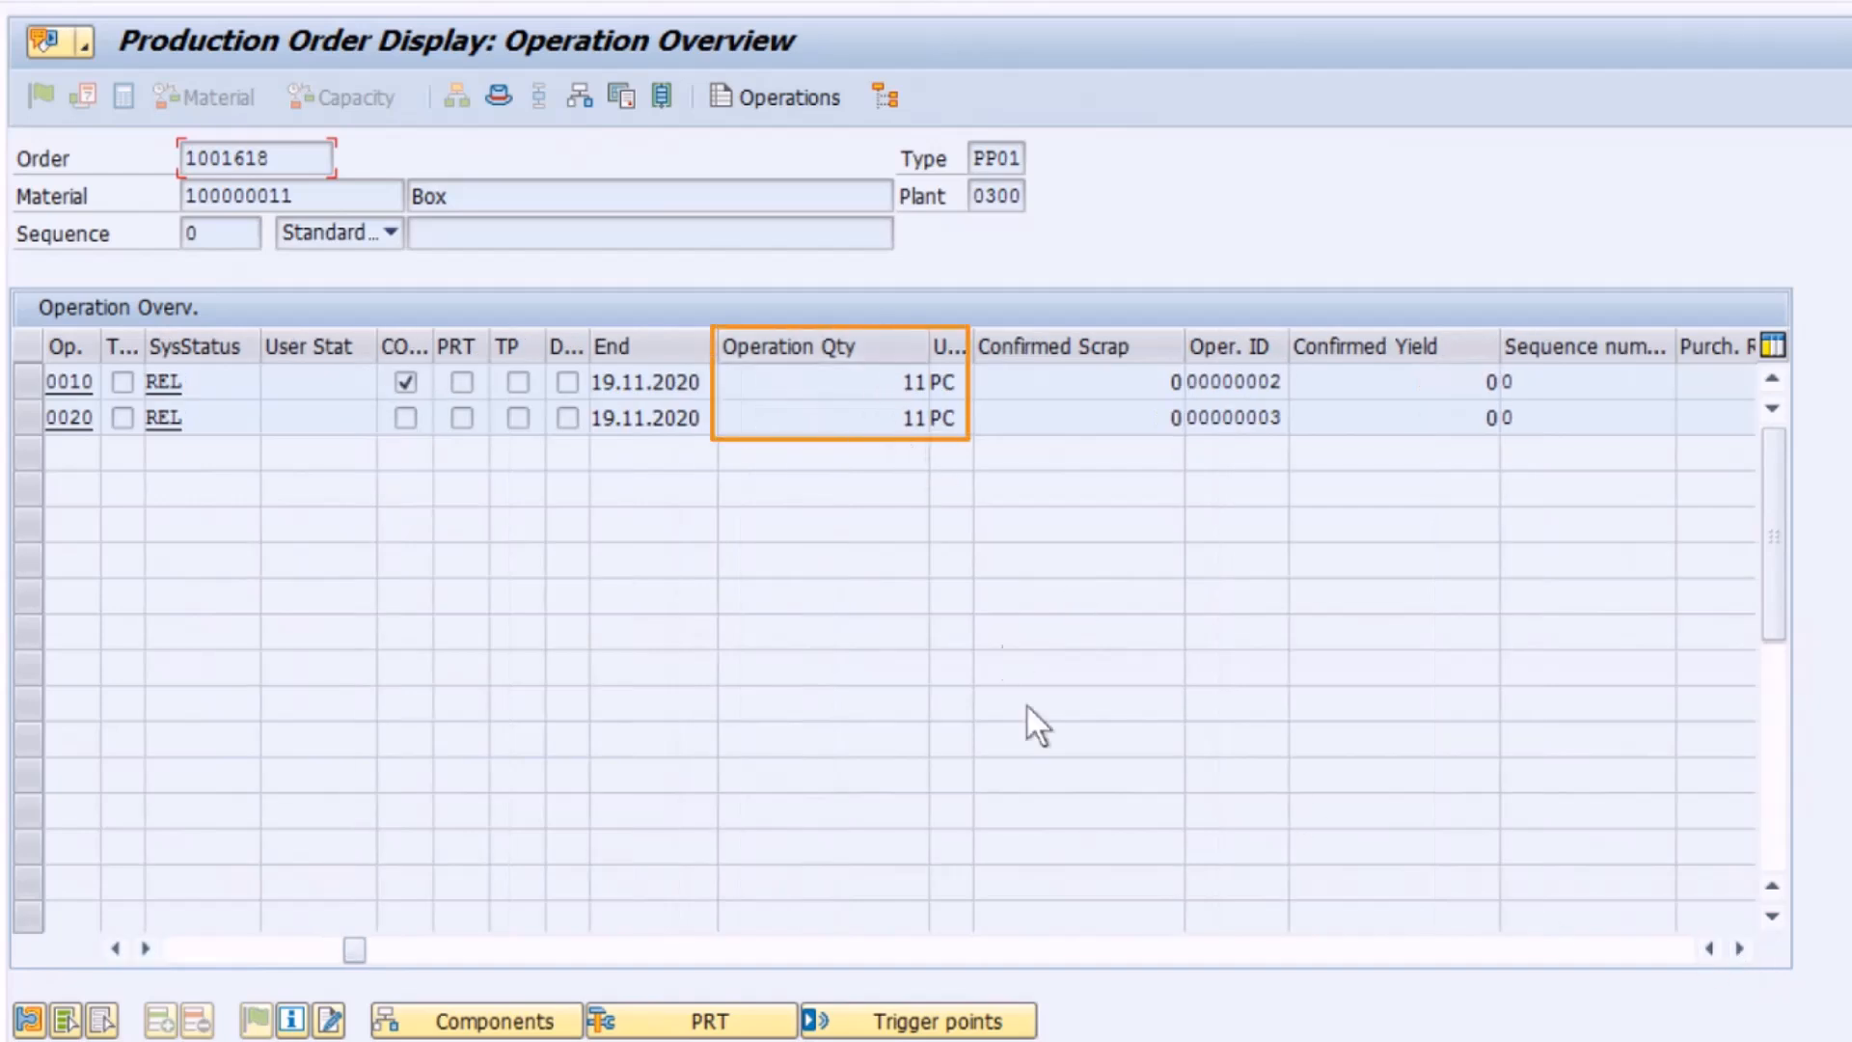
{"action": "left_click_drag", "start_coordinate": [357, 949], "coordinate": [158, 951]}
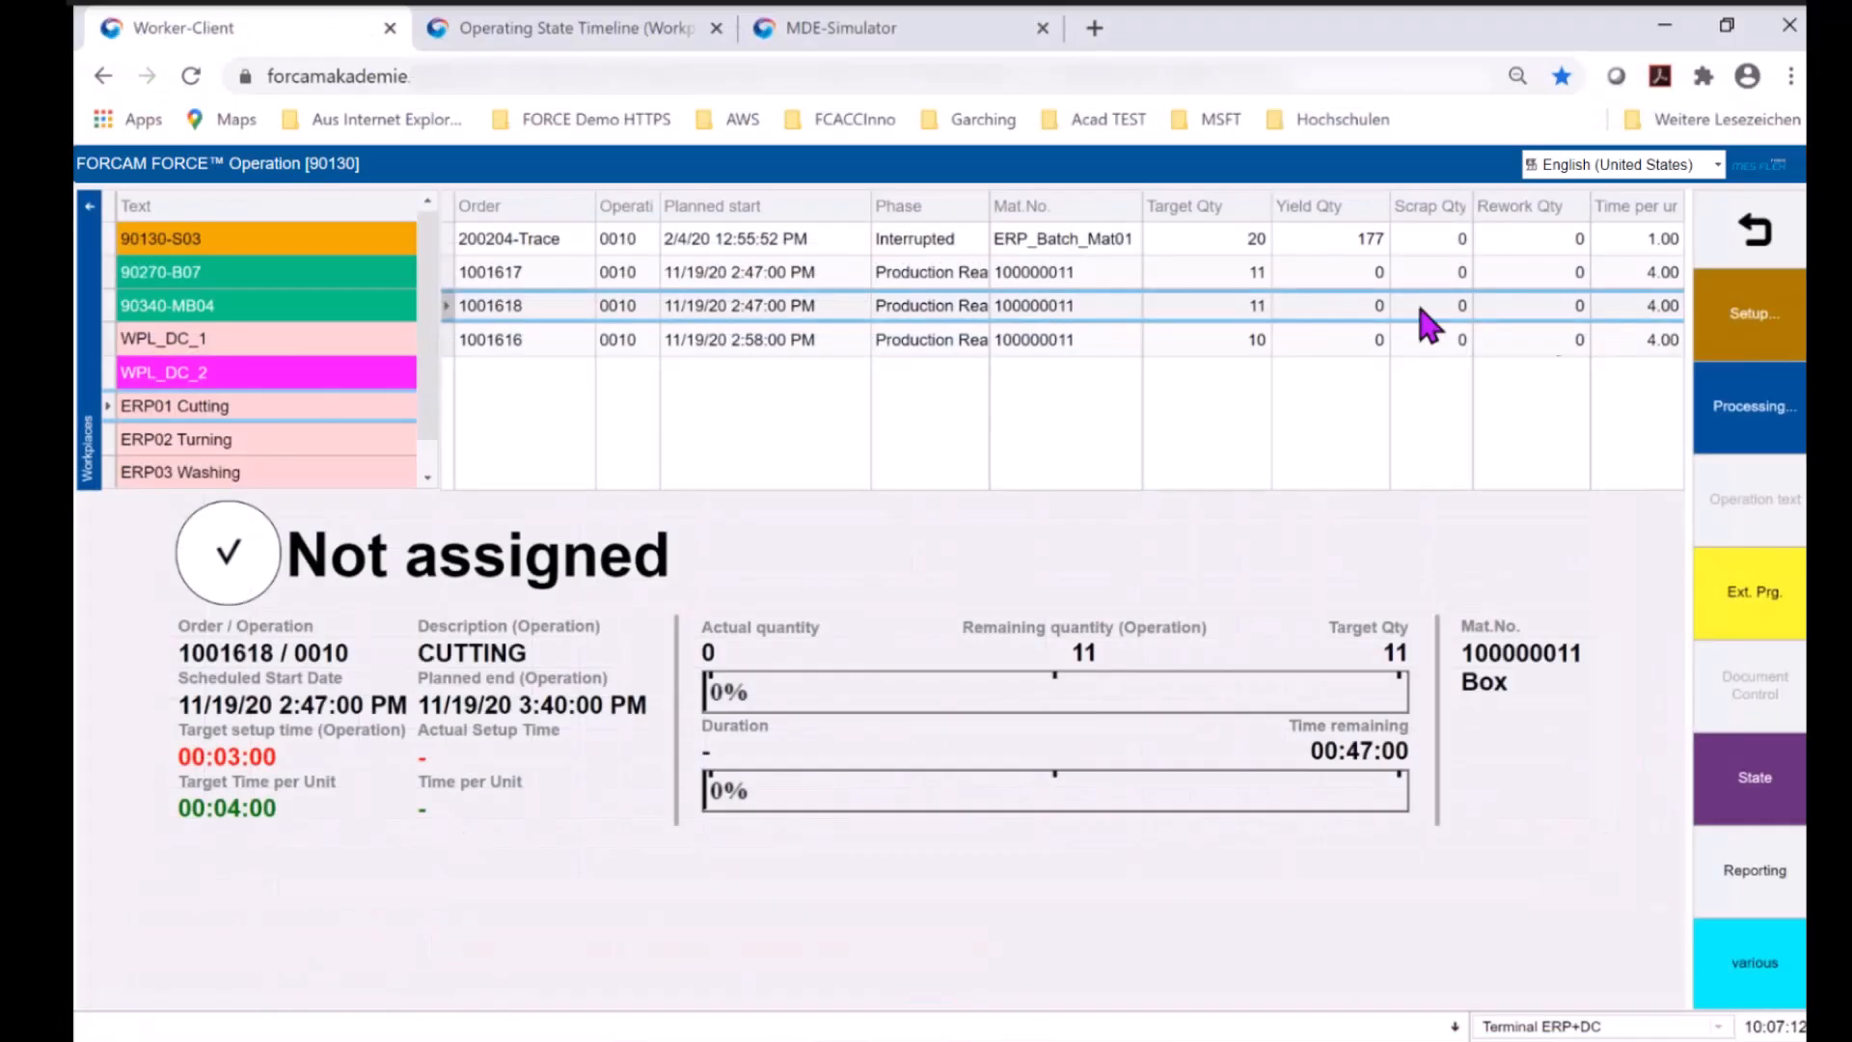
In the Worker-Client, book setup for the new order's cutting operation and compare its target and actual setup times.
{"action": "left_click", "coordinate": [1753, 310]}
{"action": "left_click", "coordinate": [1626, 328]}
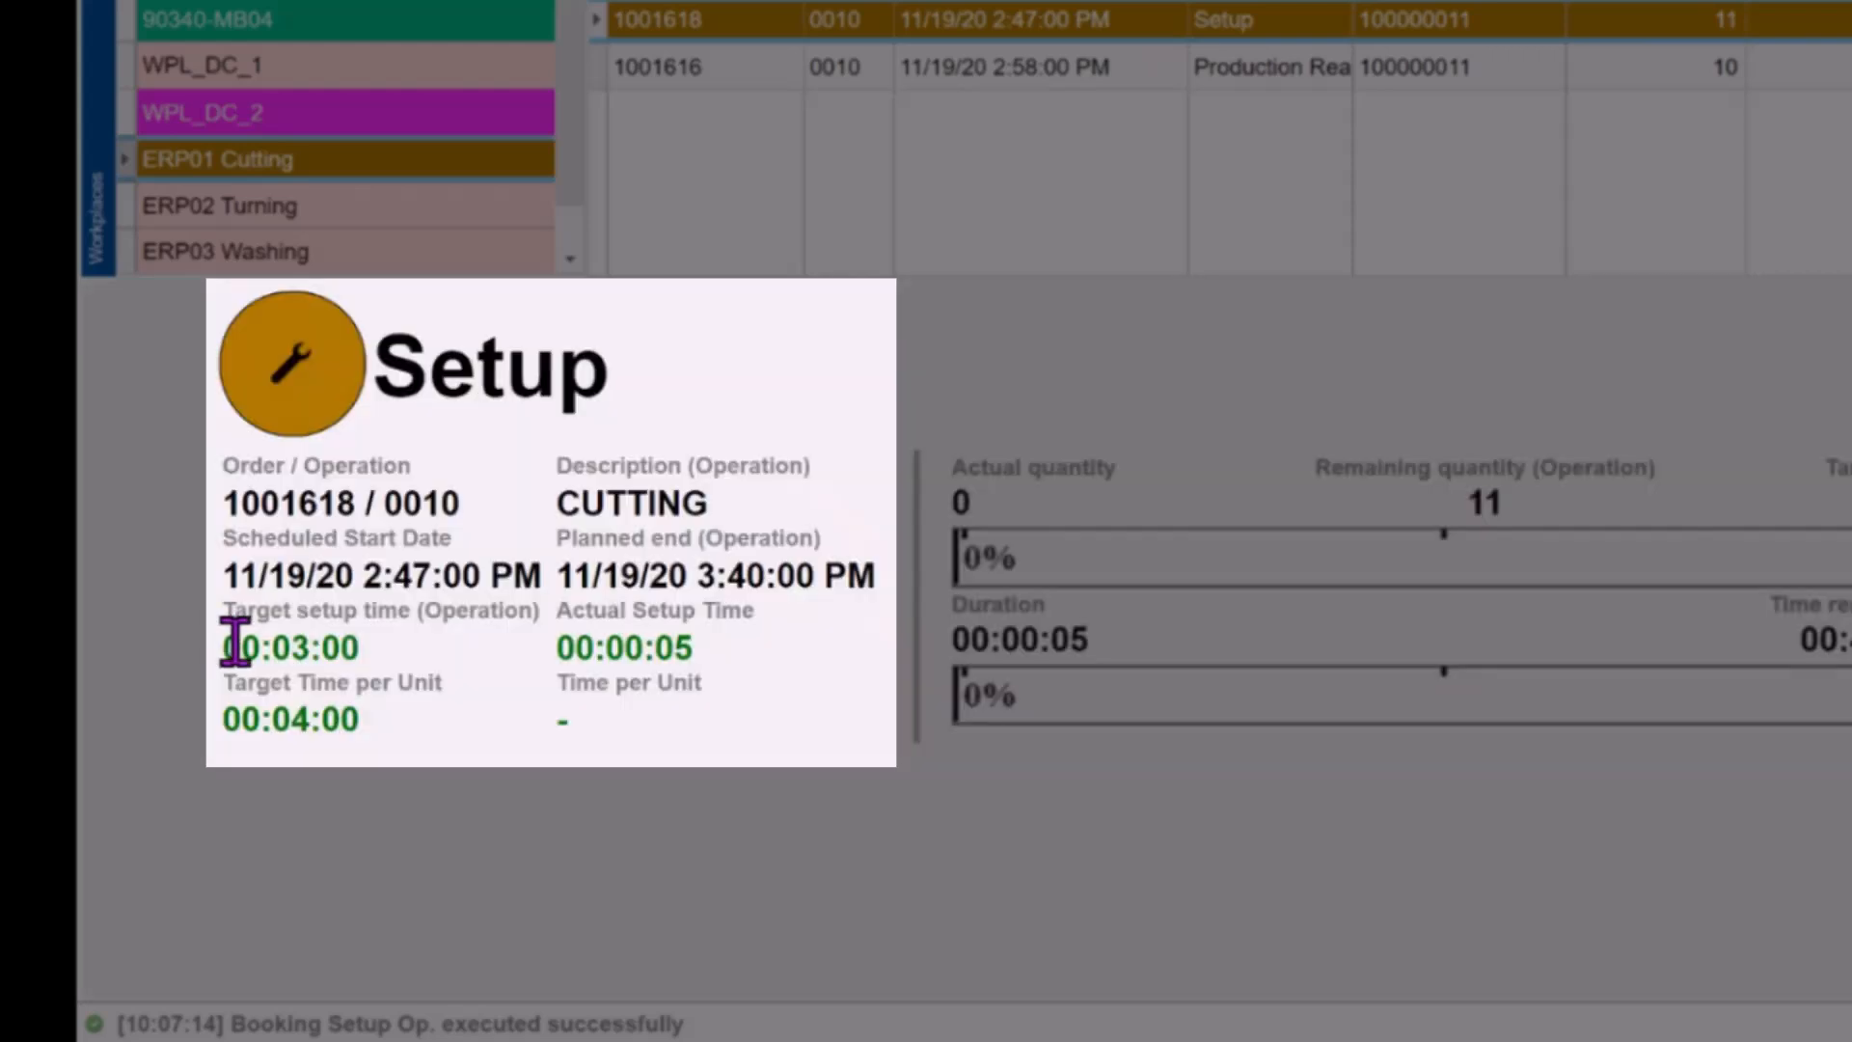
{"action": "left_click_drag", "start_coordinate": [235, 642], "coordinate": [372, 644]}
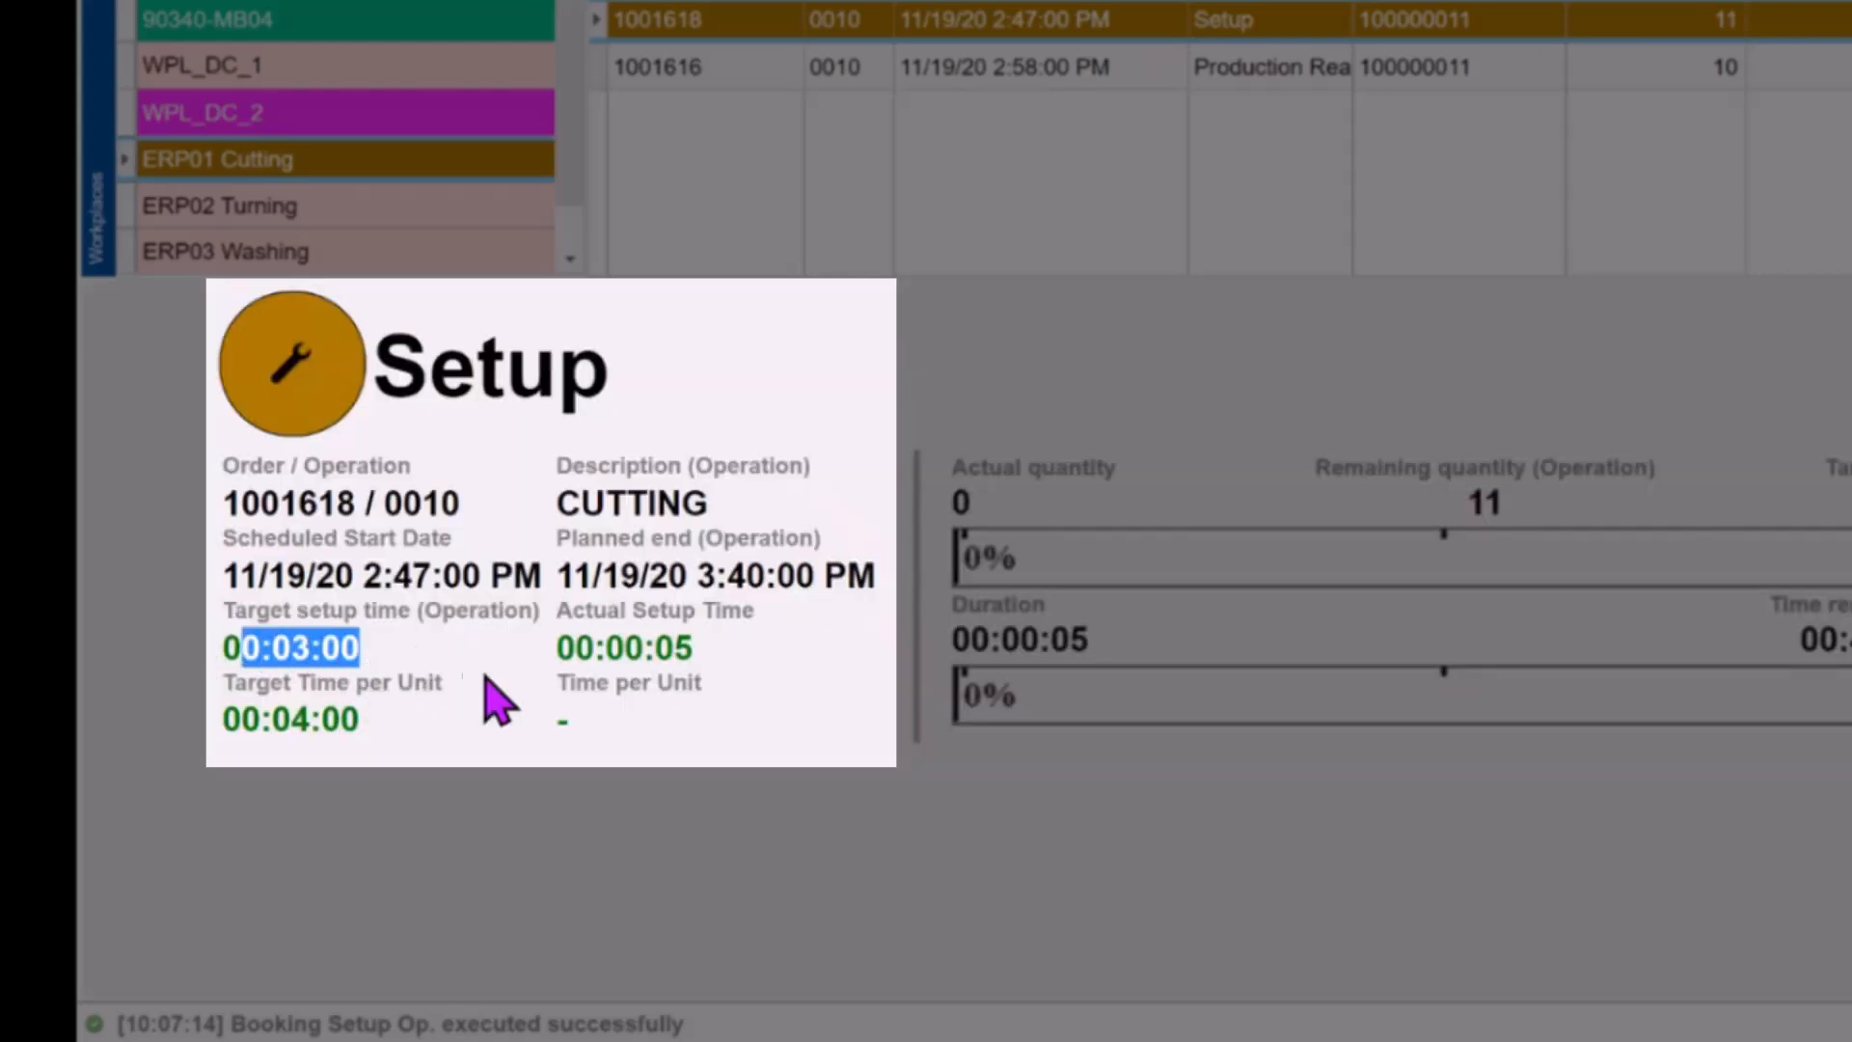
{"action": "left_click_drag", "start_coordinate": [559, 646], "coordinate": [757, 675]}
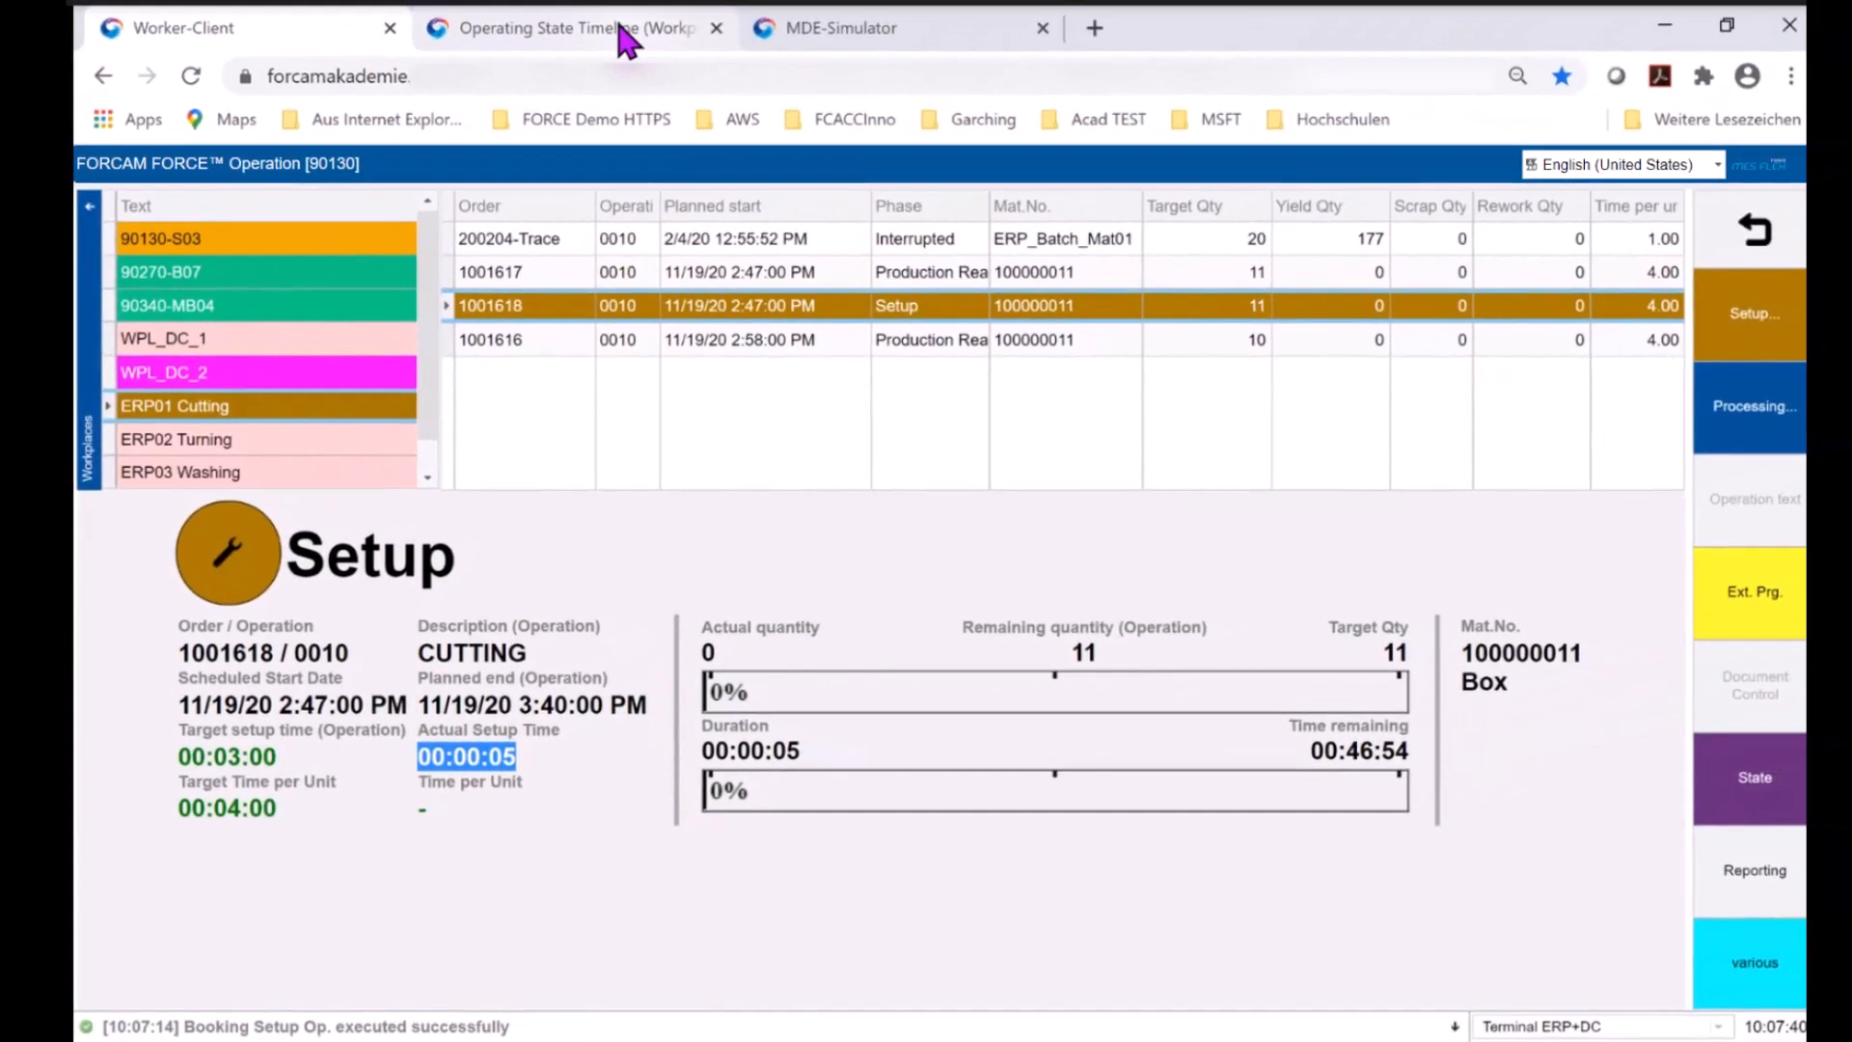
Refresh the Operating State Timeline report and enlarge the most recent period to inspect workplace M_ERP_01.
{"action": "left_click", "coordinate": [624, 34]}
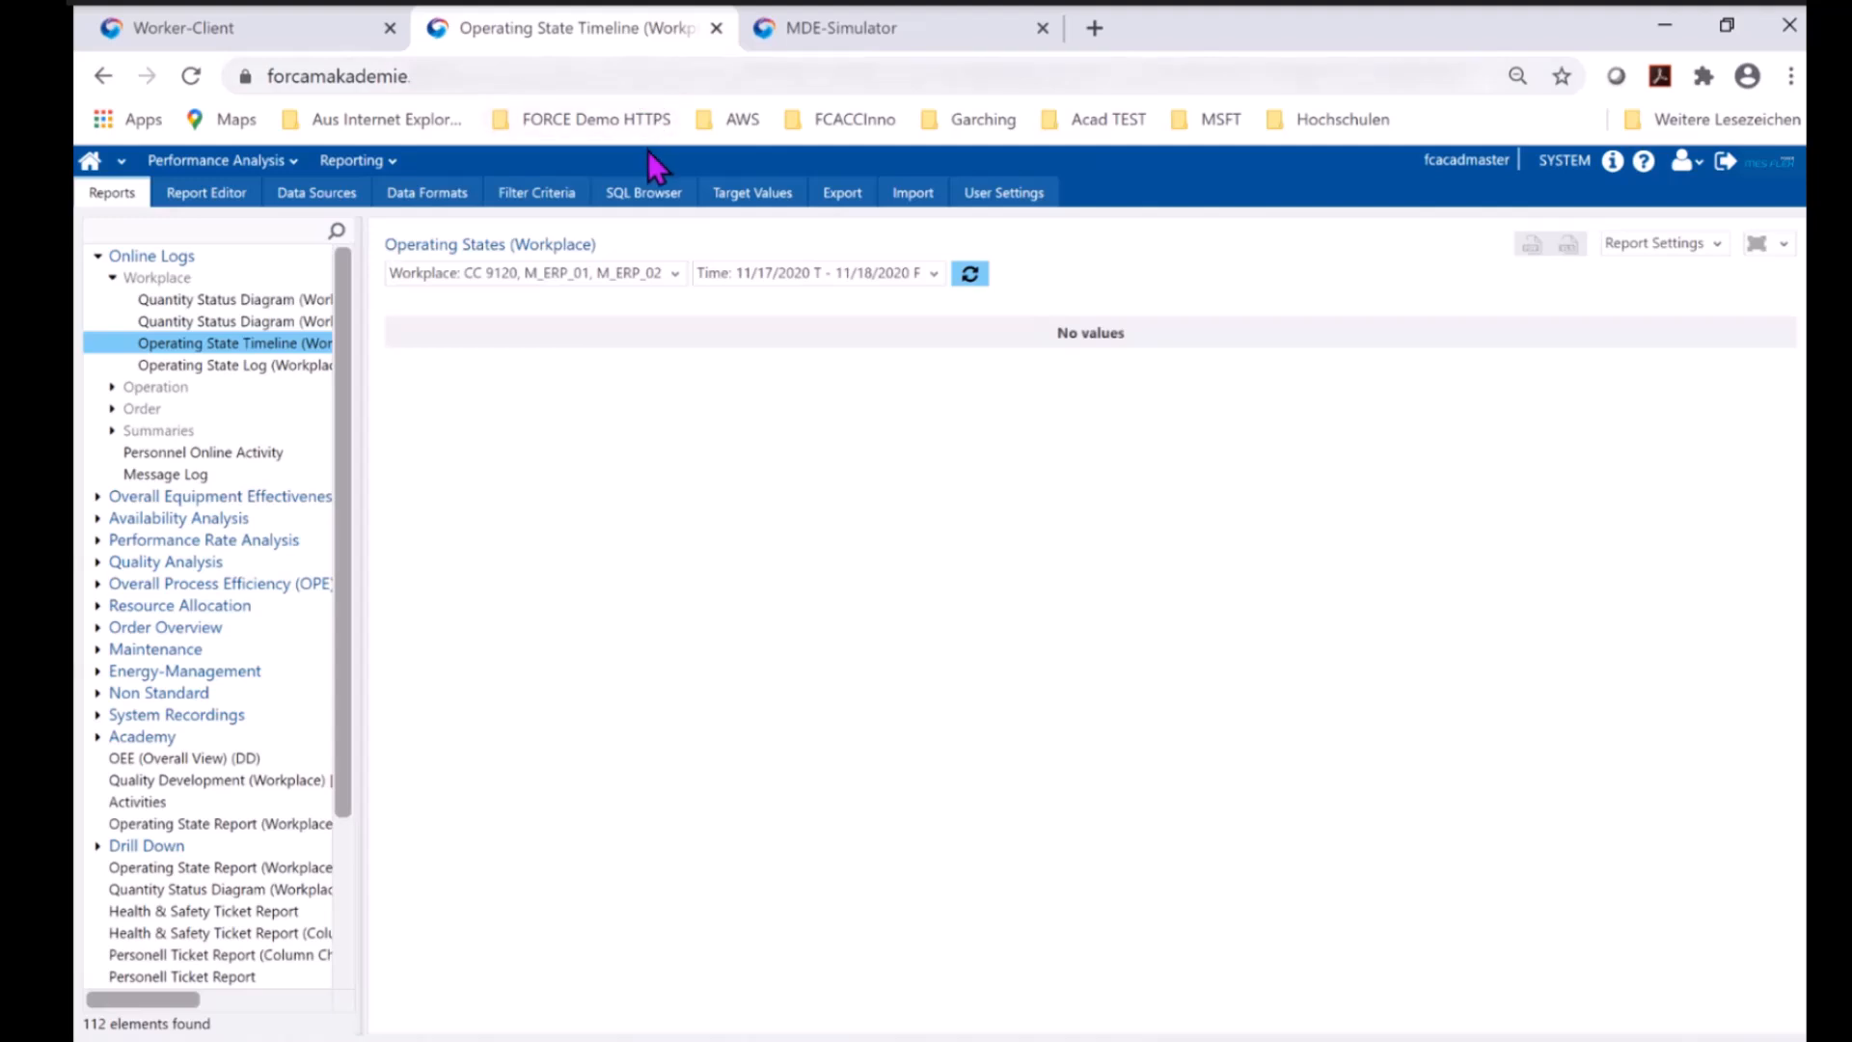
{"action": "left_click", "coordinate": [971, 274]}
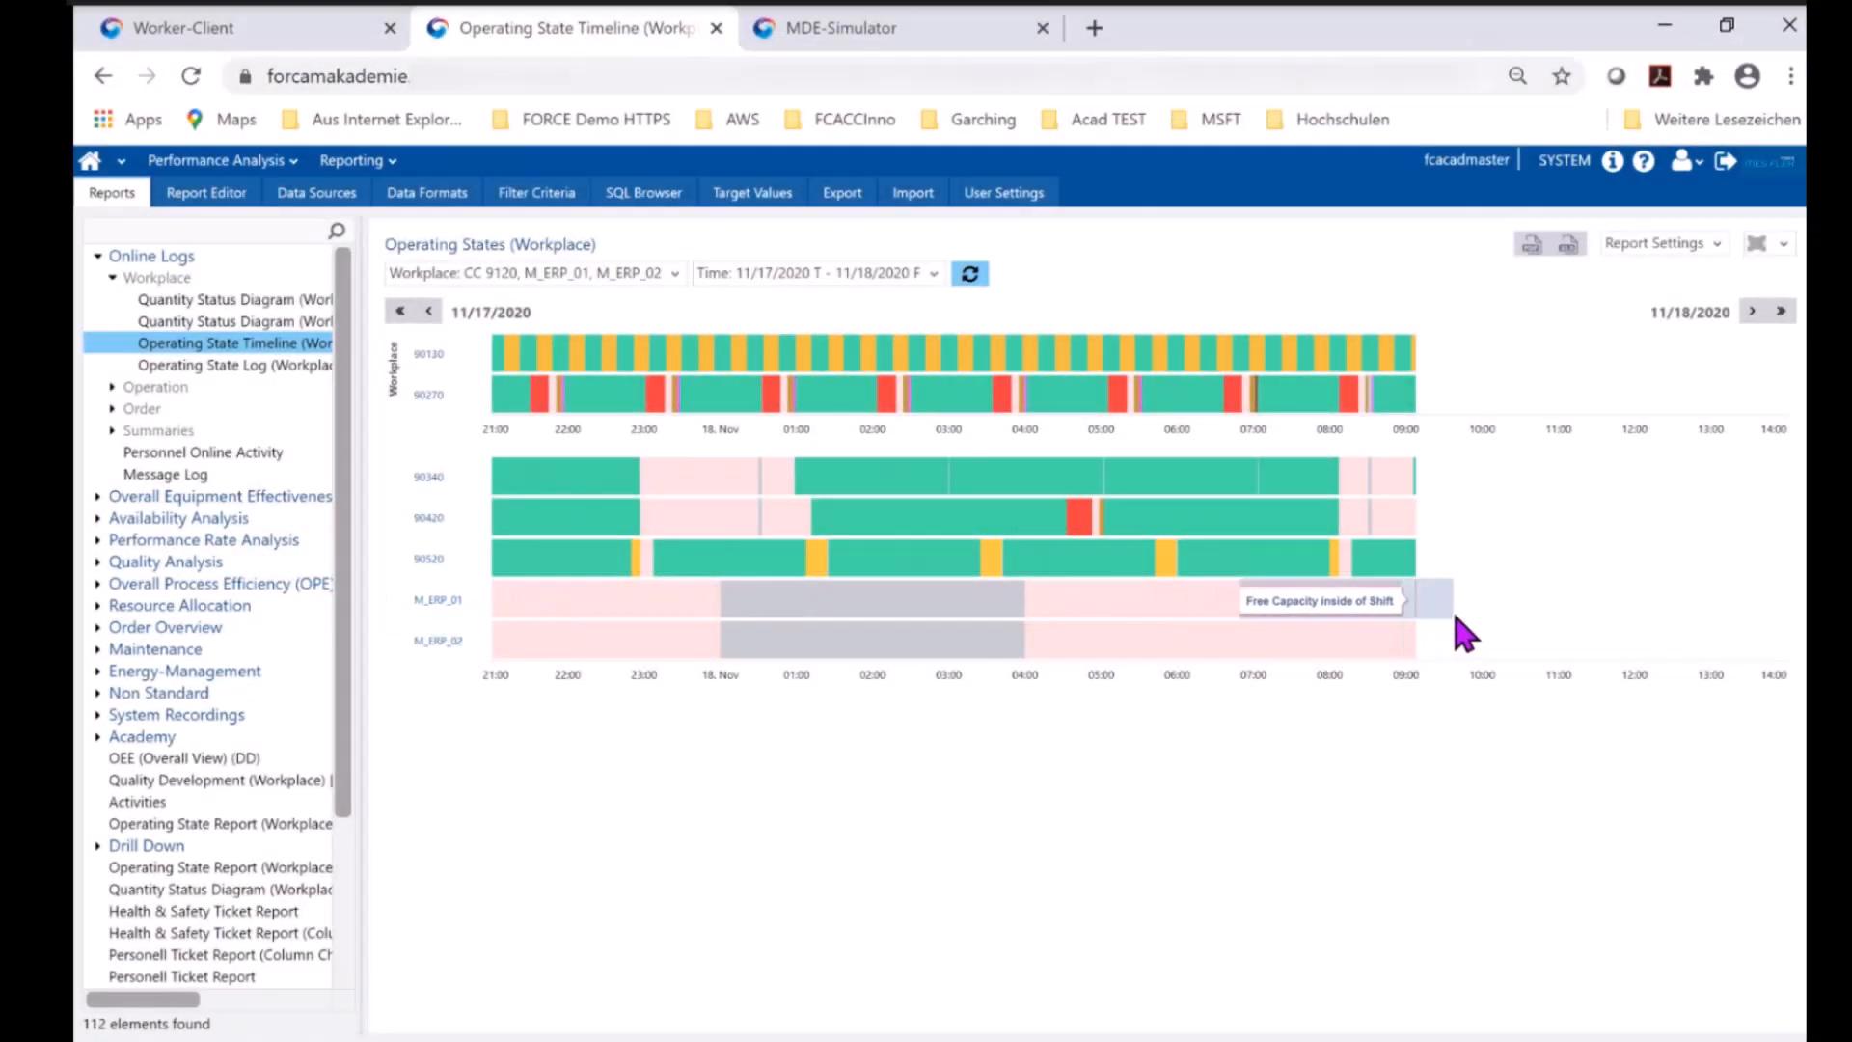
{"action": "left_click_drag", "start_coordinate": [1456, 616], "coordinate": [1464, 617]}
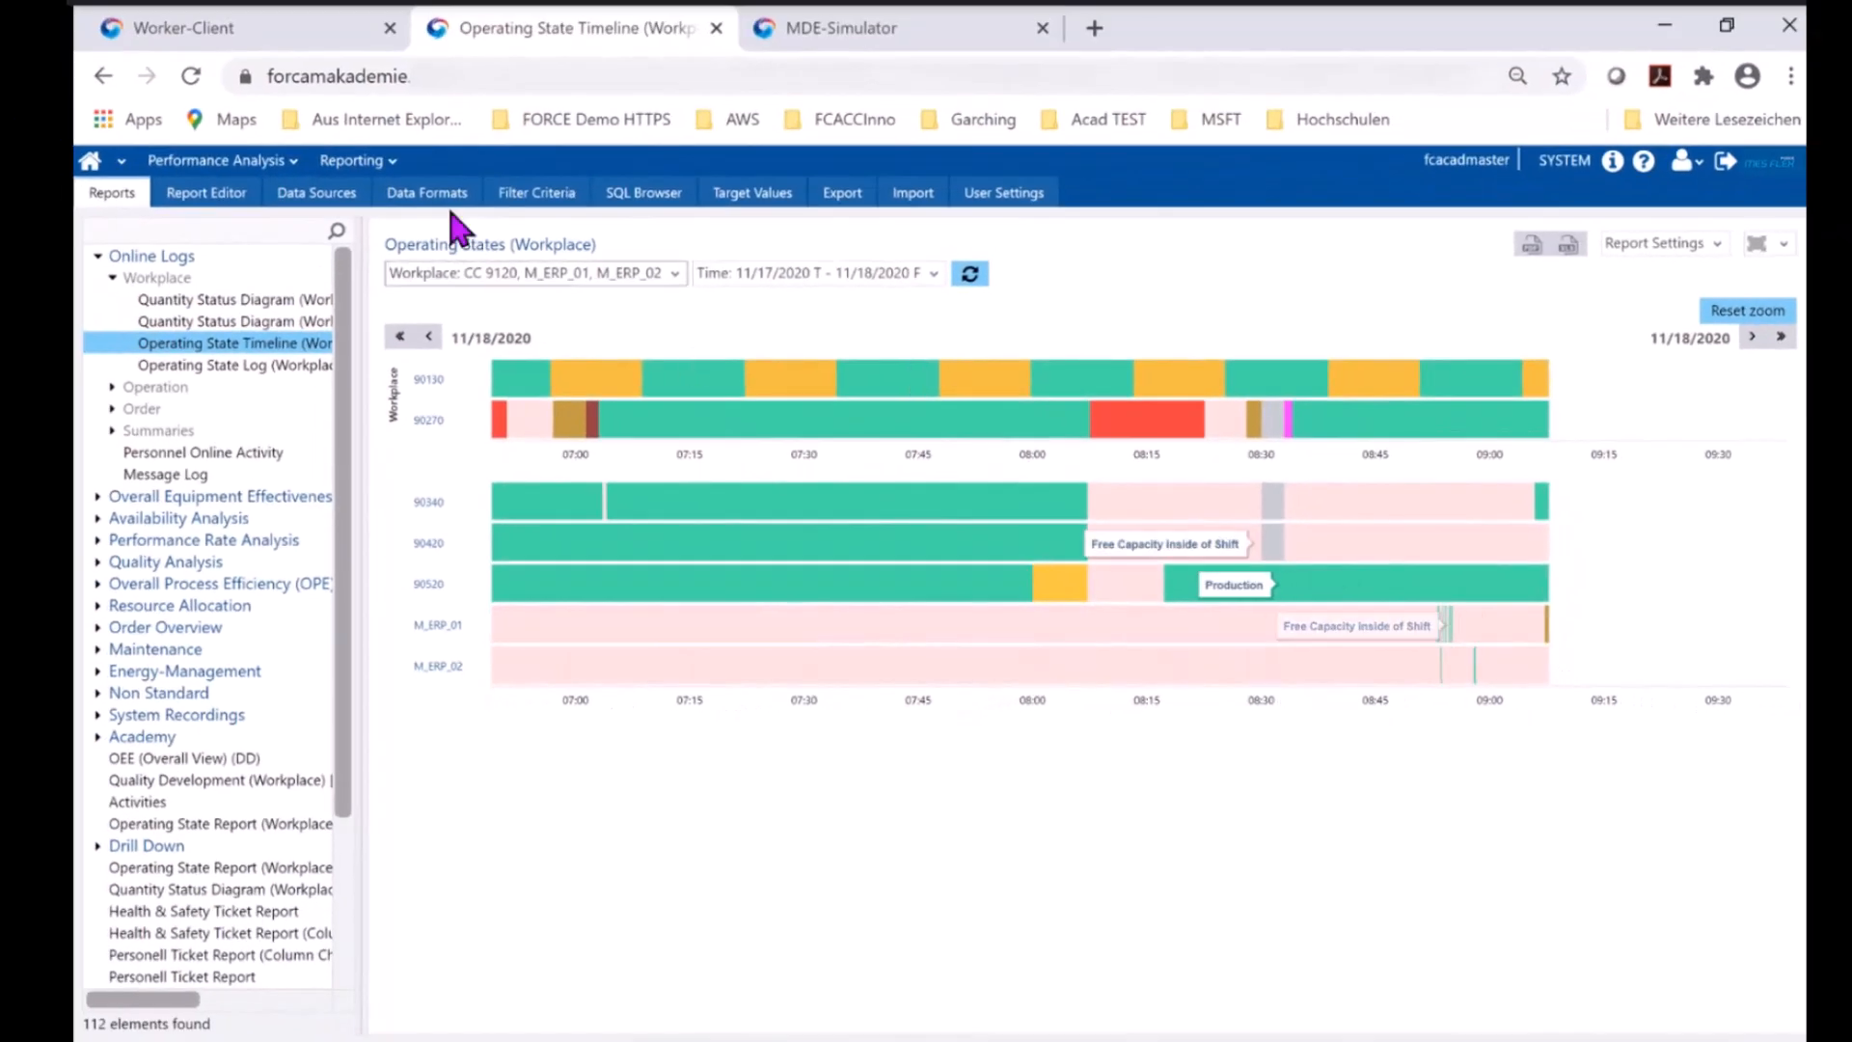
Back in the Worker-Client, start processing the new order's cutting operation at ERP01 Cutting.
{"action": "left_click", "coordinate": [215, 34]}
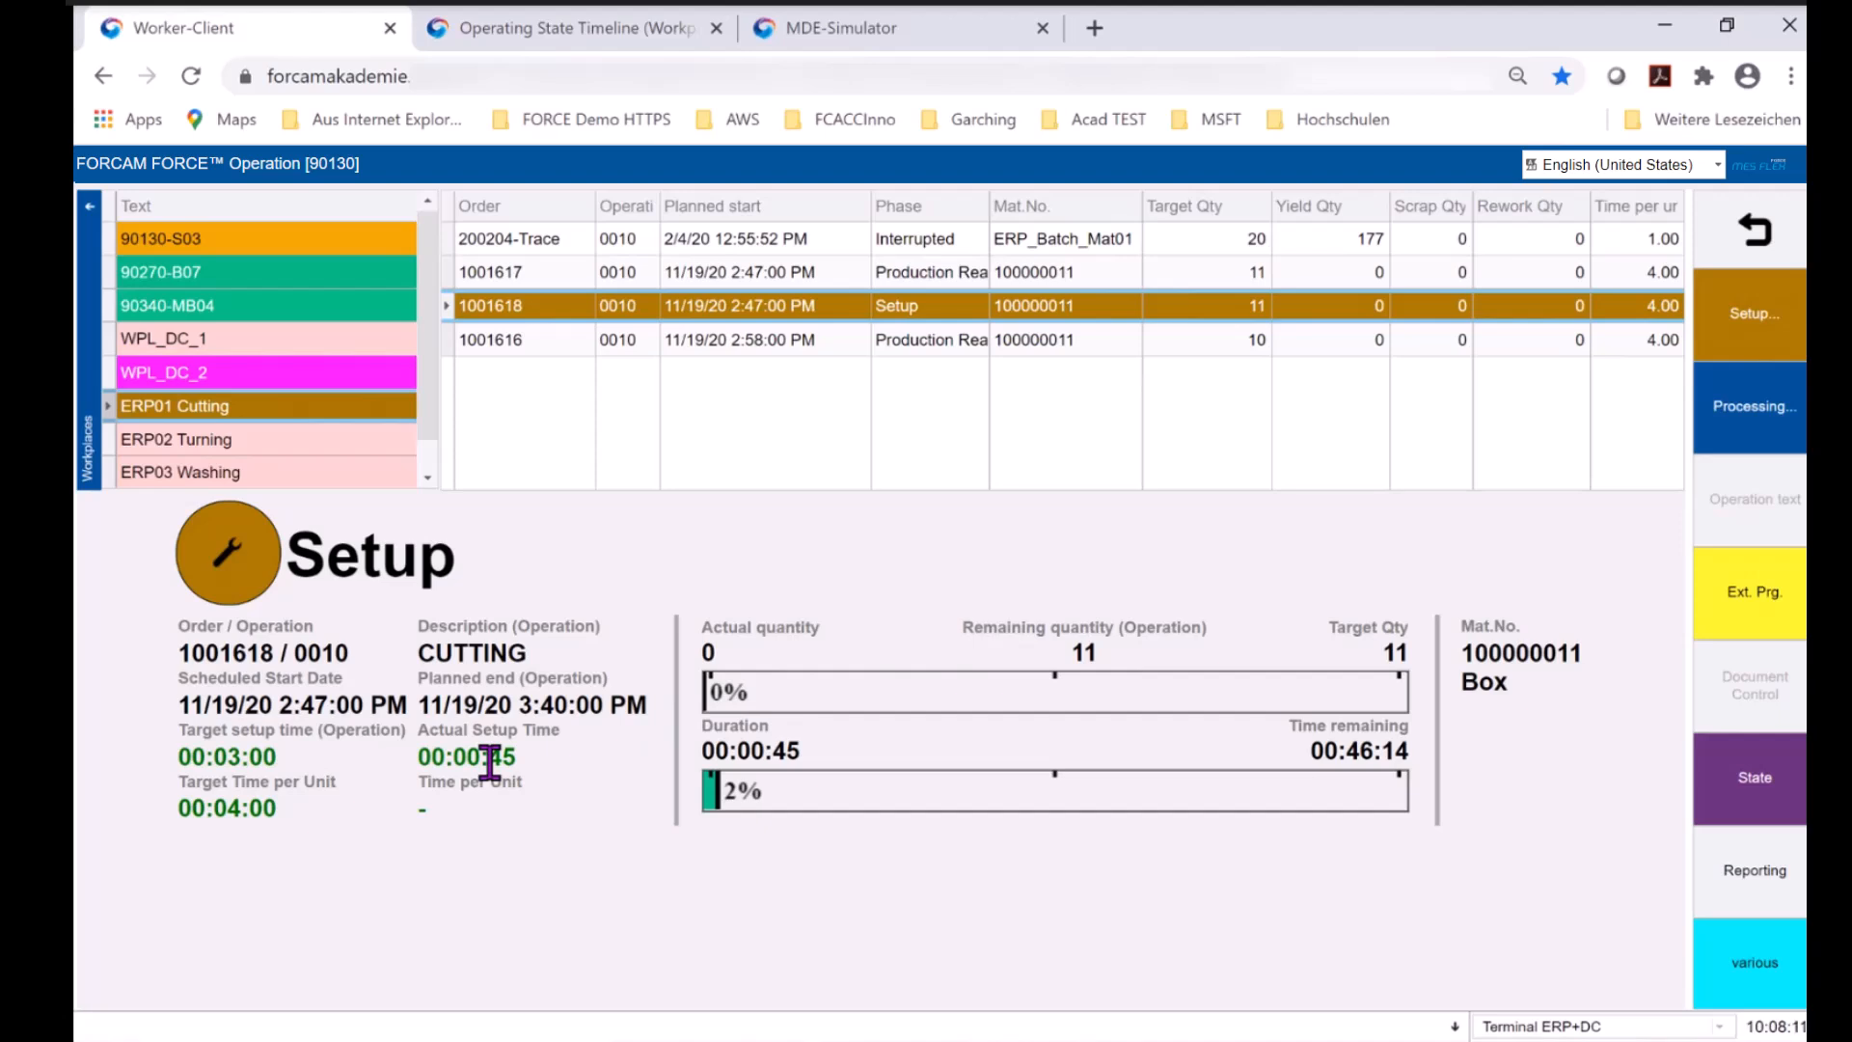
{"action": "left_click", "coordinate": [1783, 425]}
{"action": "left_click", "coordinate": [1616, 410]}
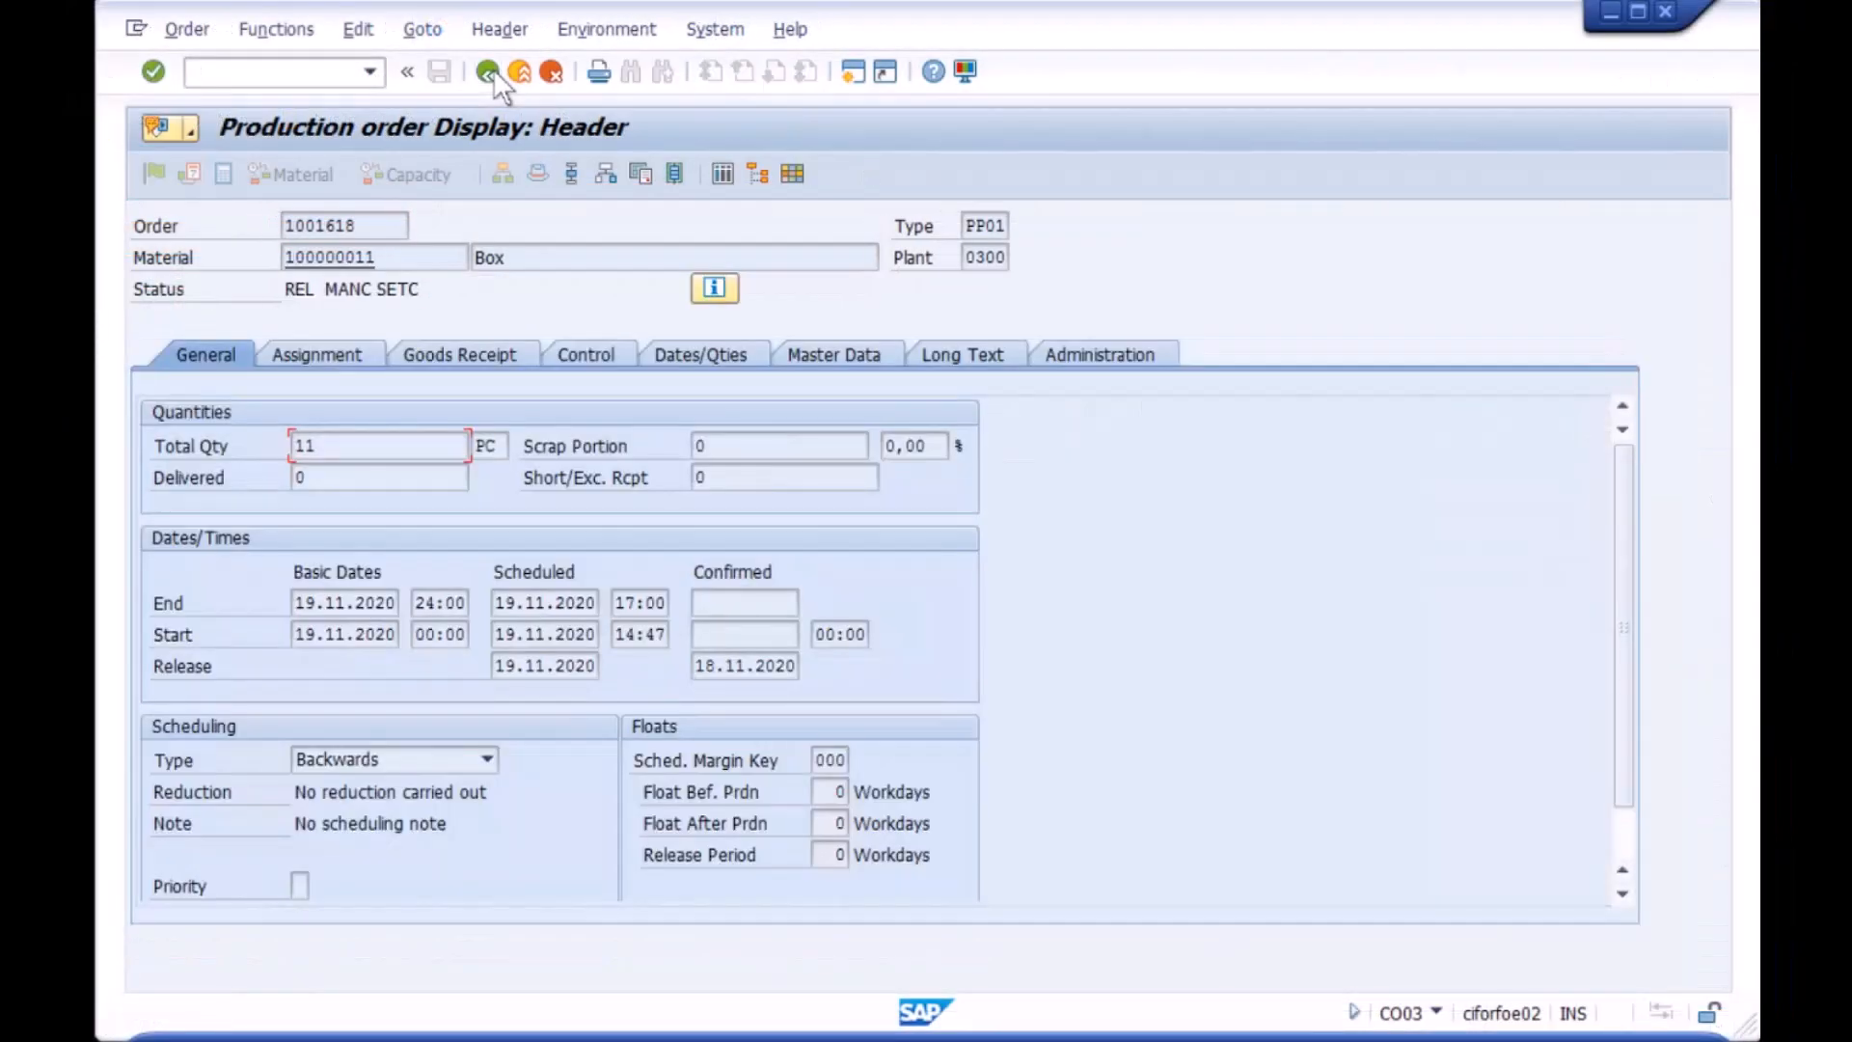
Switch to SAP, reload the displayed production order and open its operation overview to check the reported confirmations.
{"action": "left_click", "coordinate": [492, 73]}
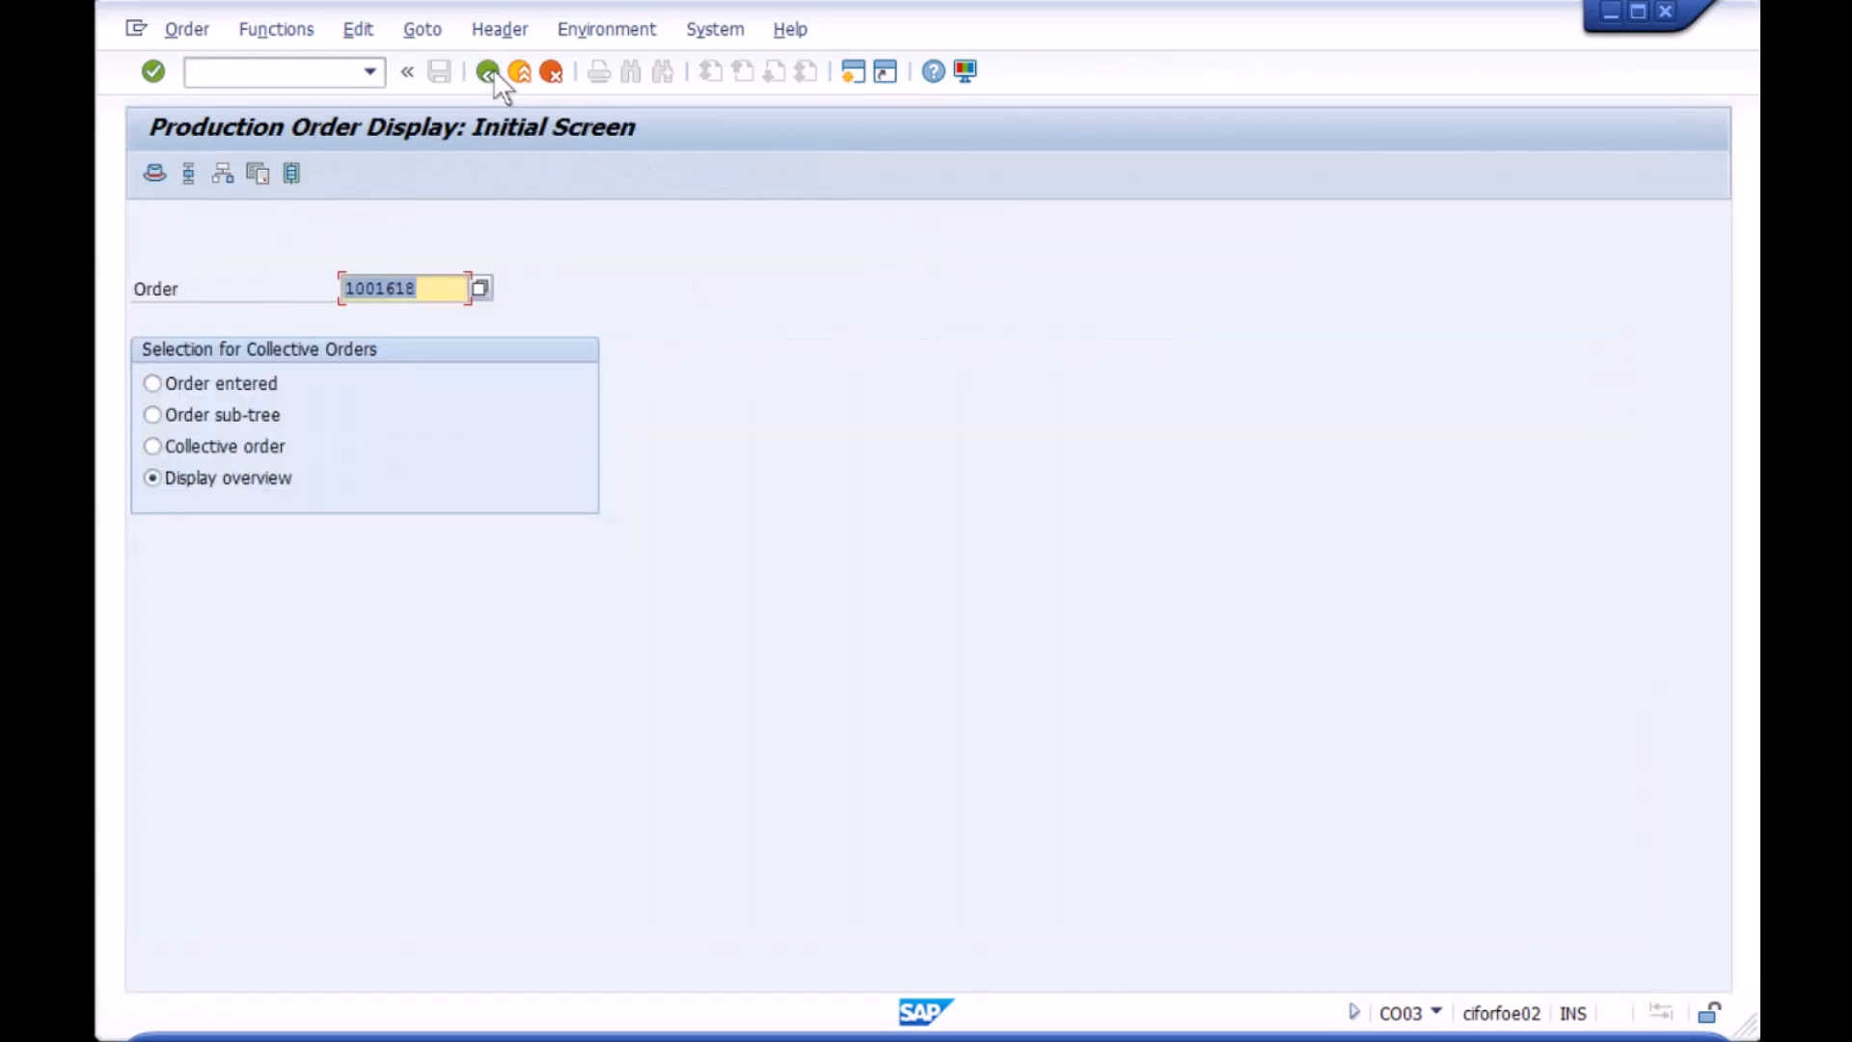
{"action": "key", "text": "Return"}
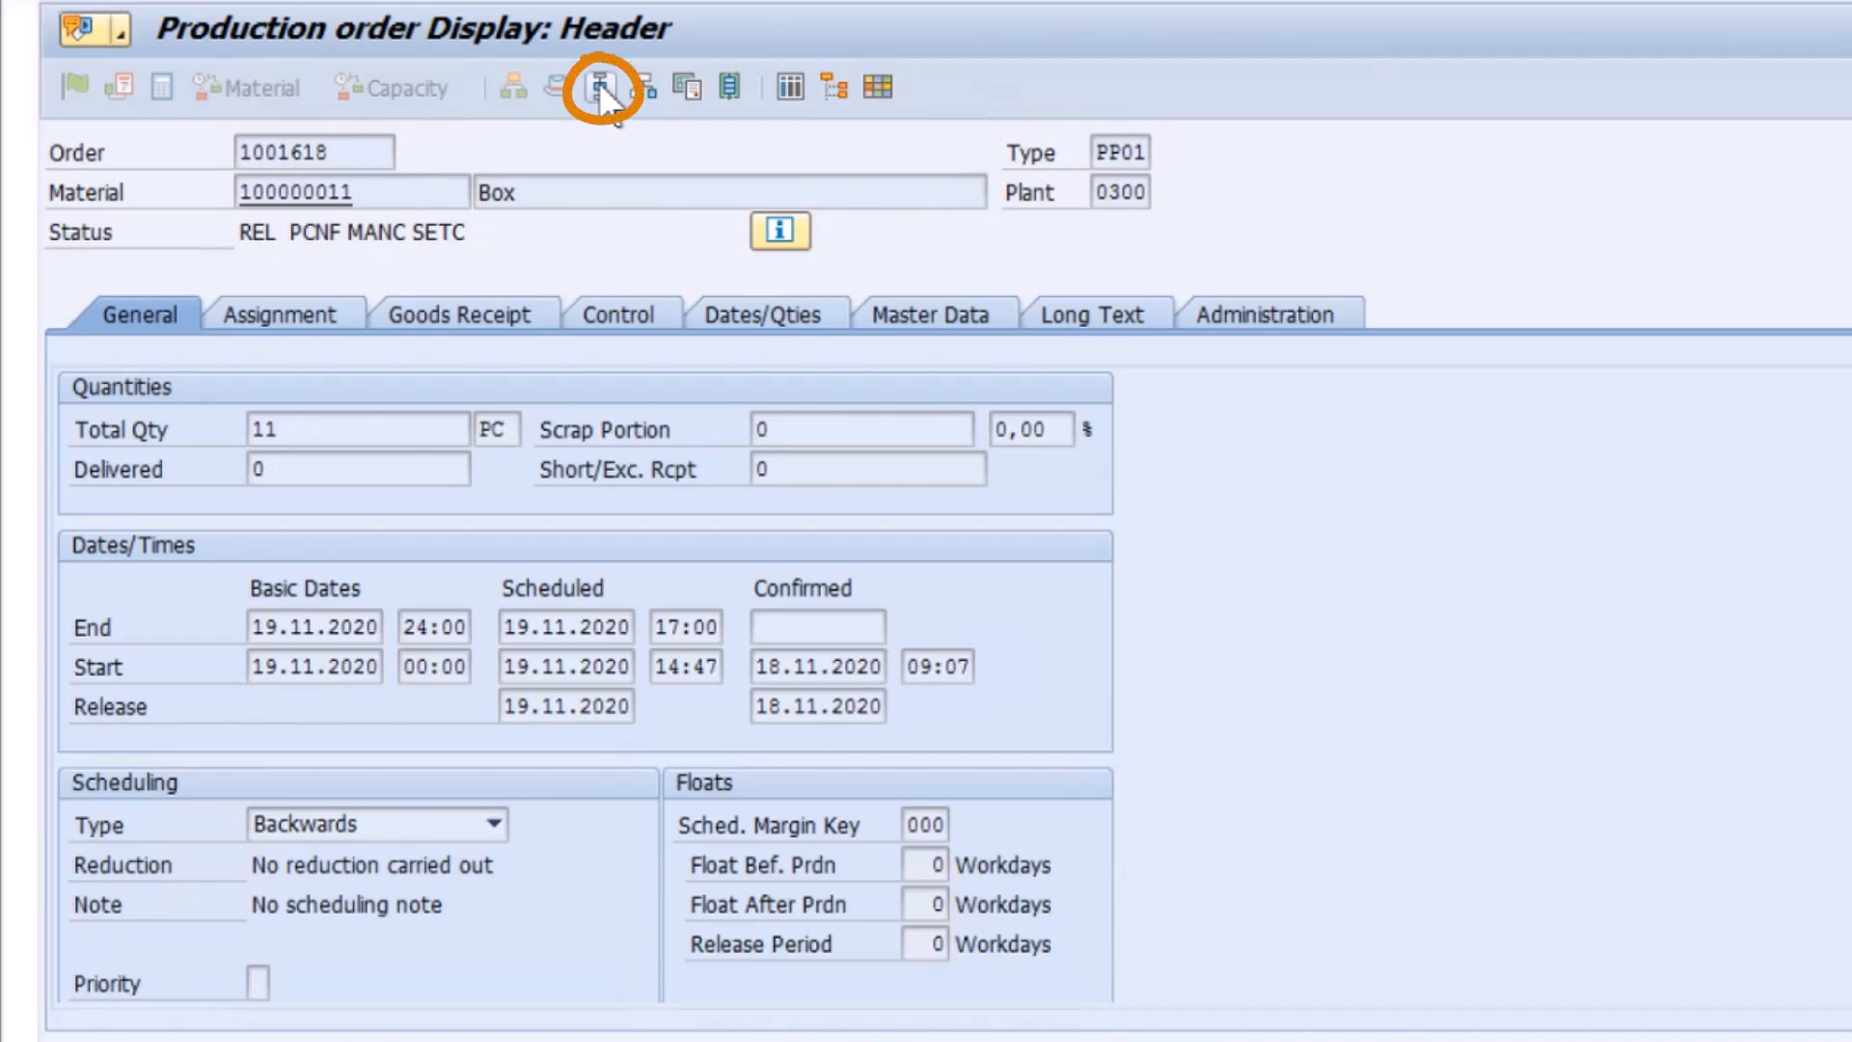
{"action": "left_click", "coordinate": [601, 89]}
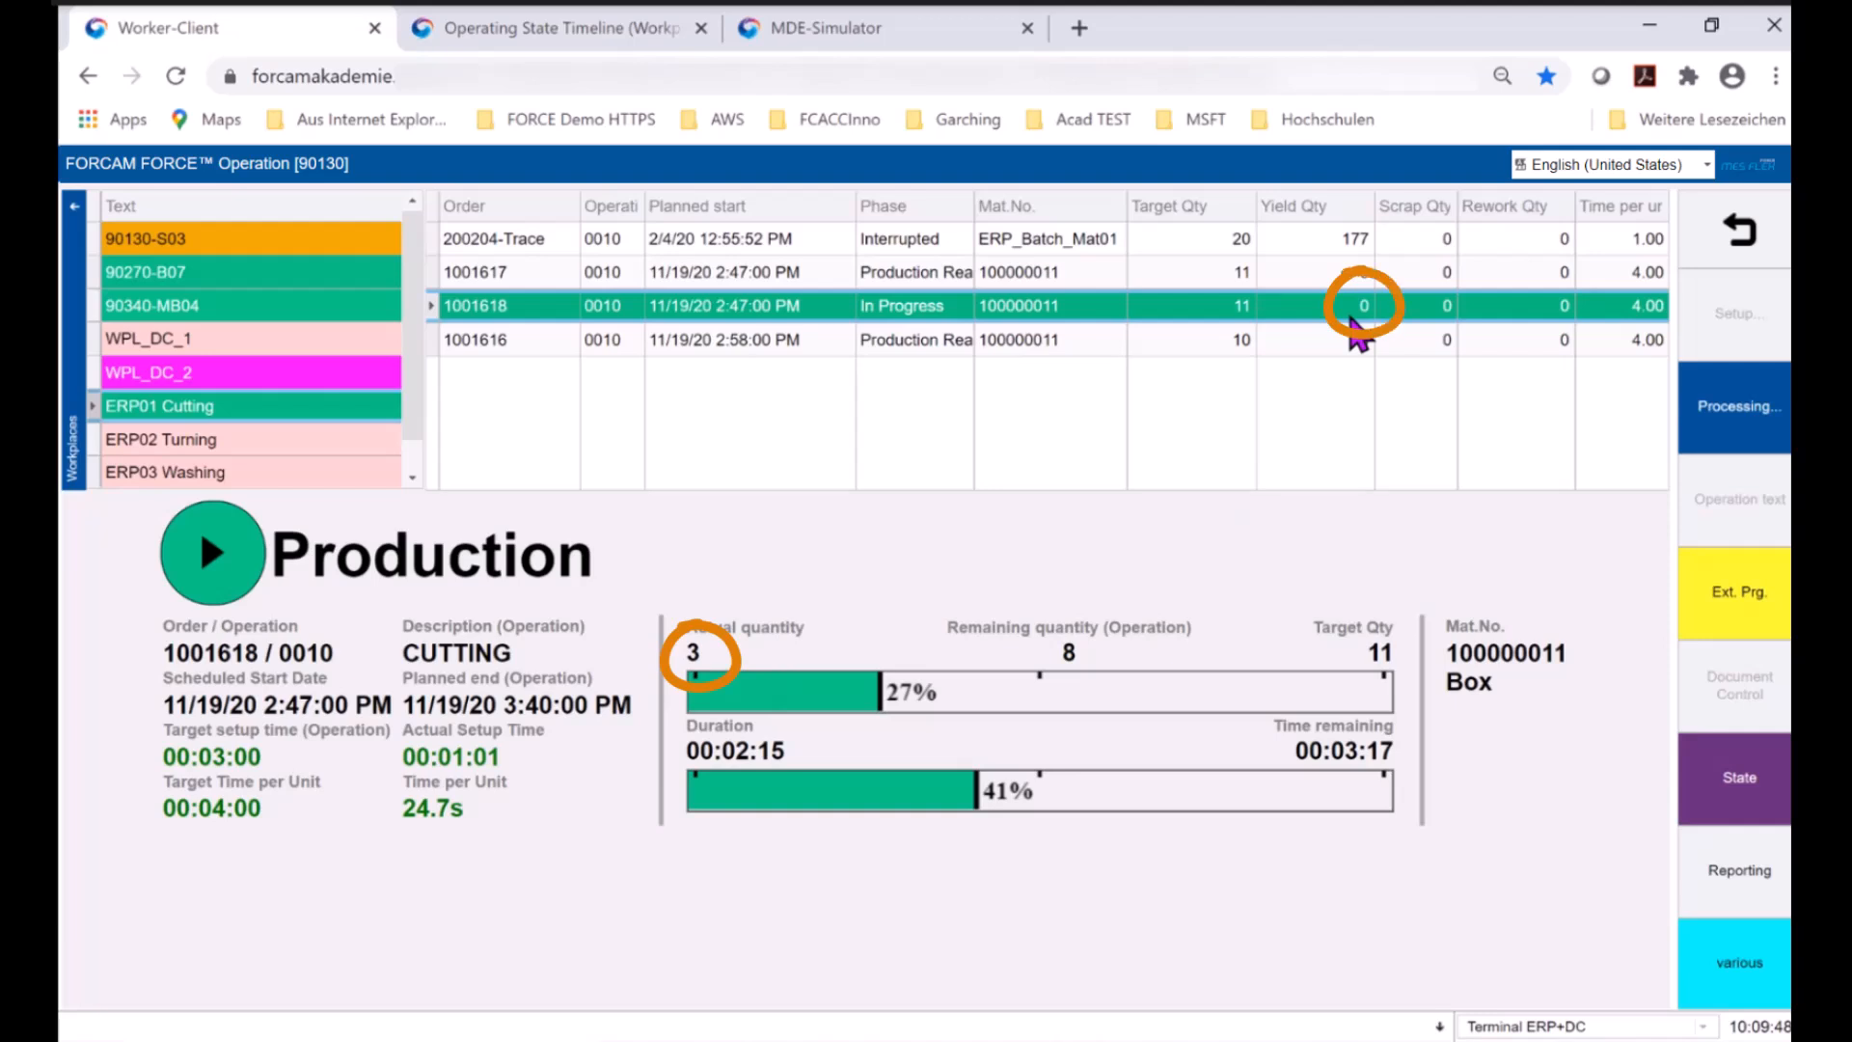
In the Worker-Client, book a yield quantity of 3 for the cutting operation without entering any scrap.
{"action": "left_click", "coordinate": [1743, 410]}
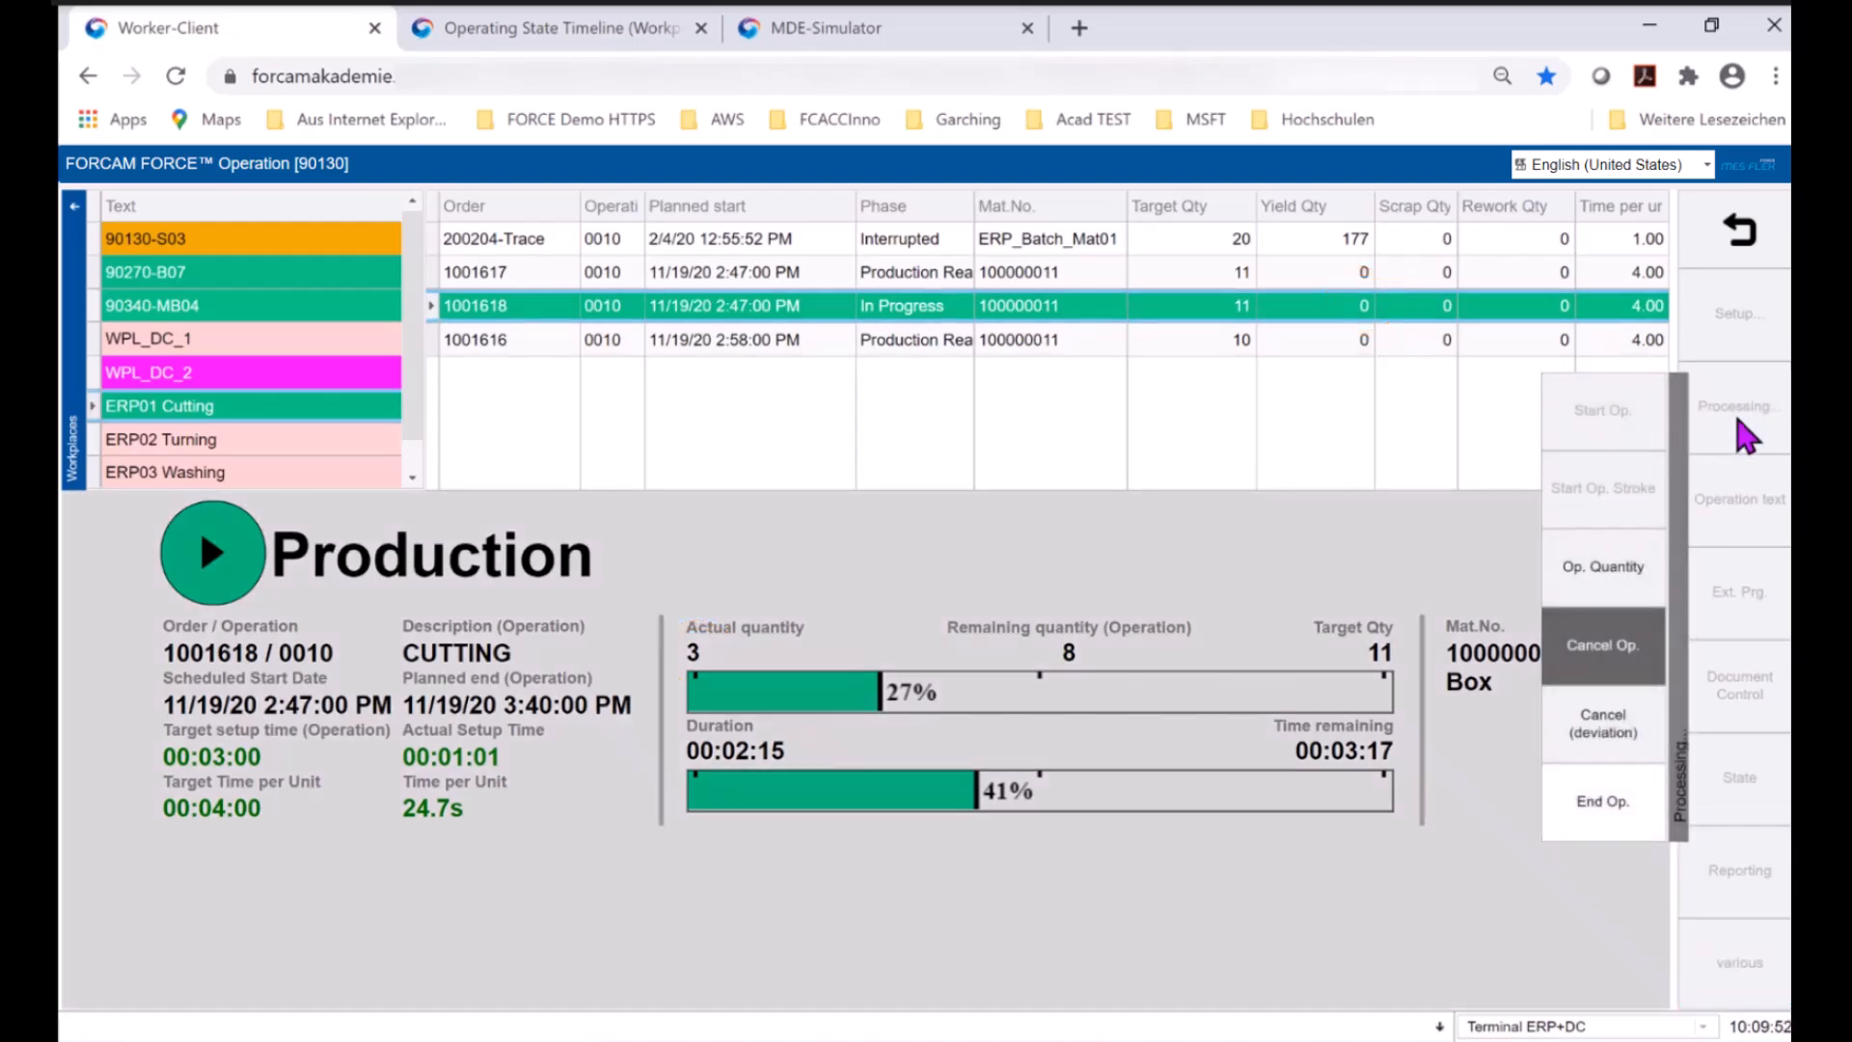
{"action": "left_click", "coordinate": [1589, 571]}
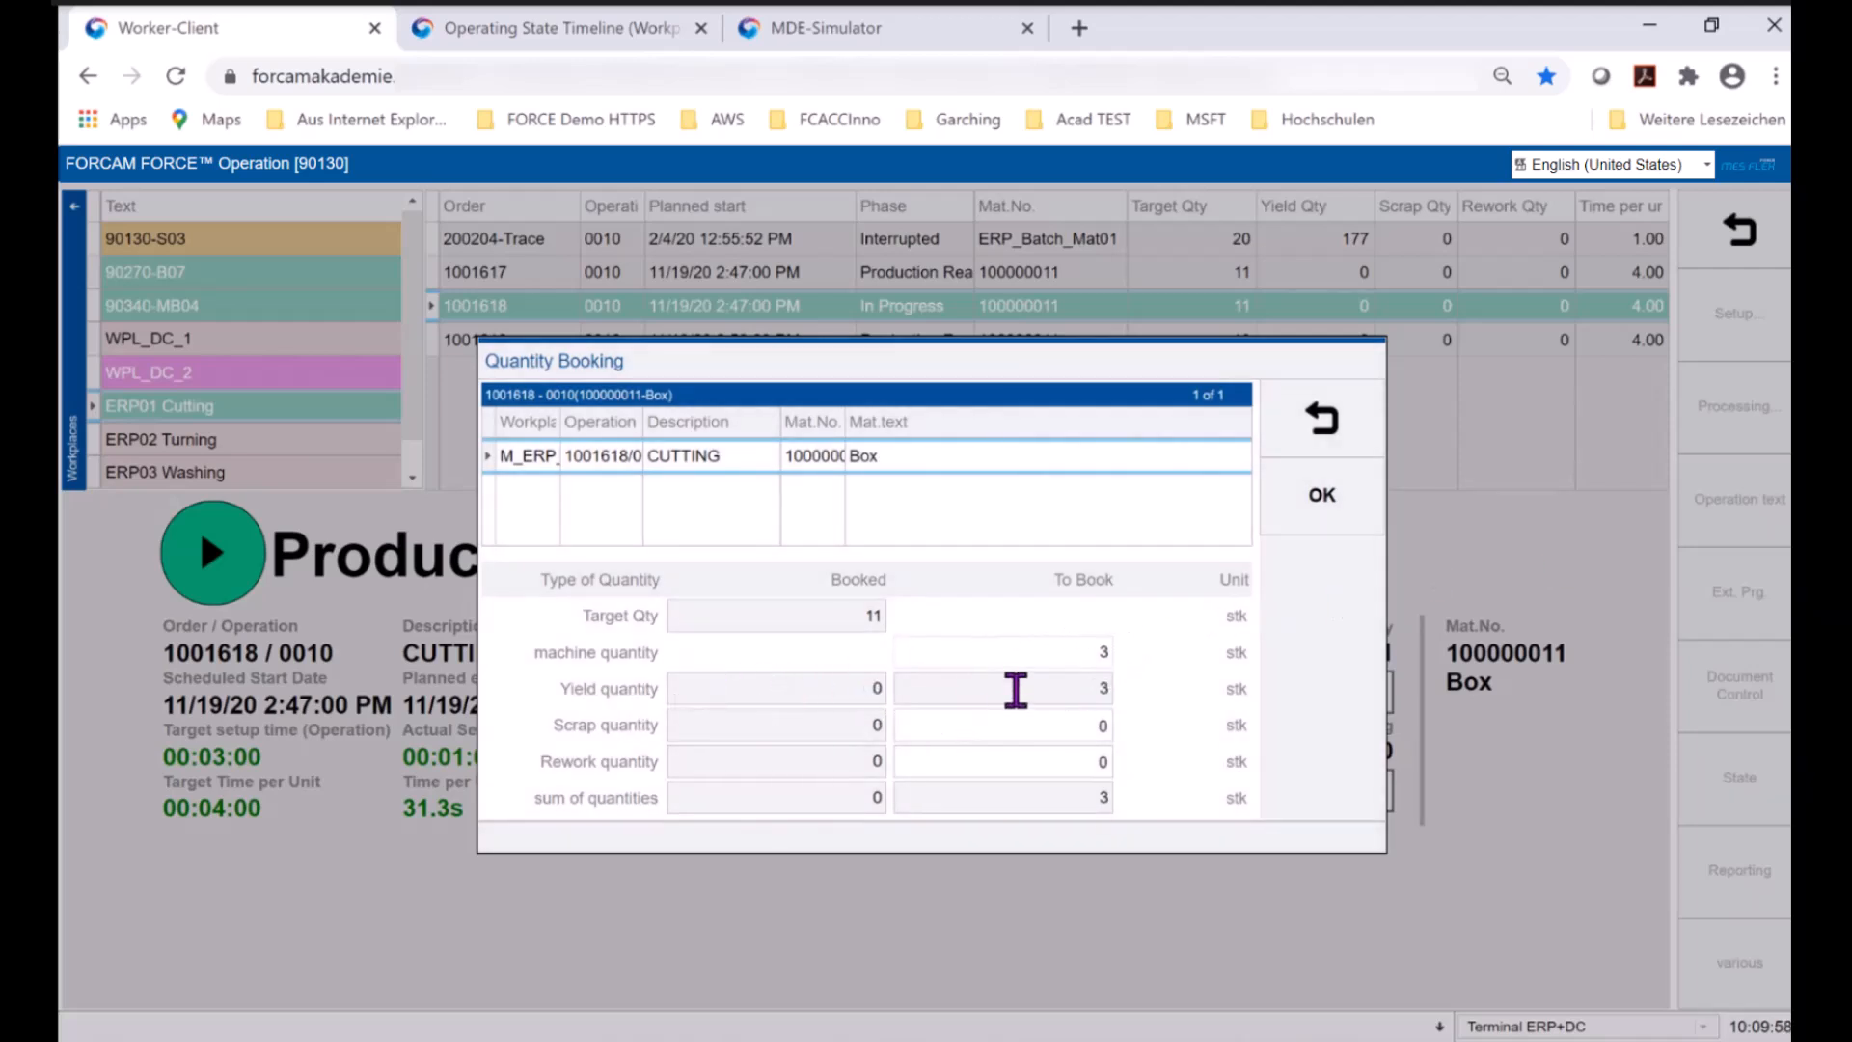
{"action": "left_click", "coordinate": [1018, 737]}
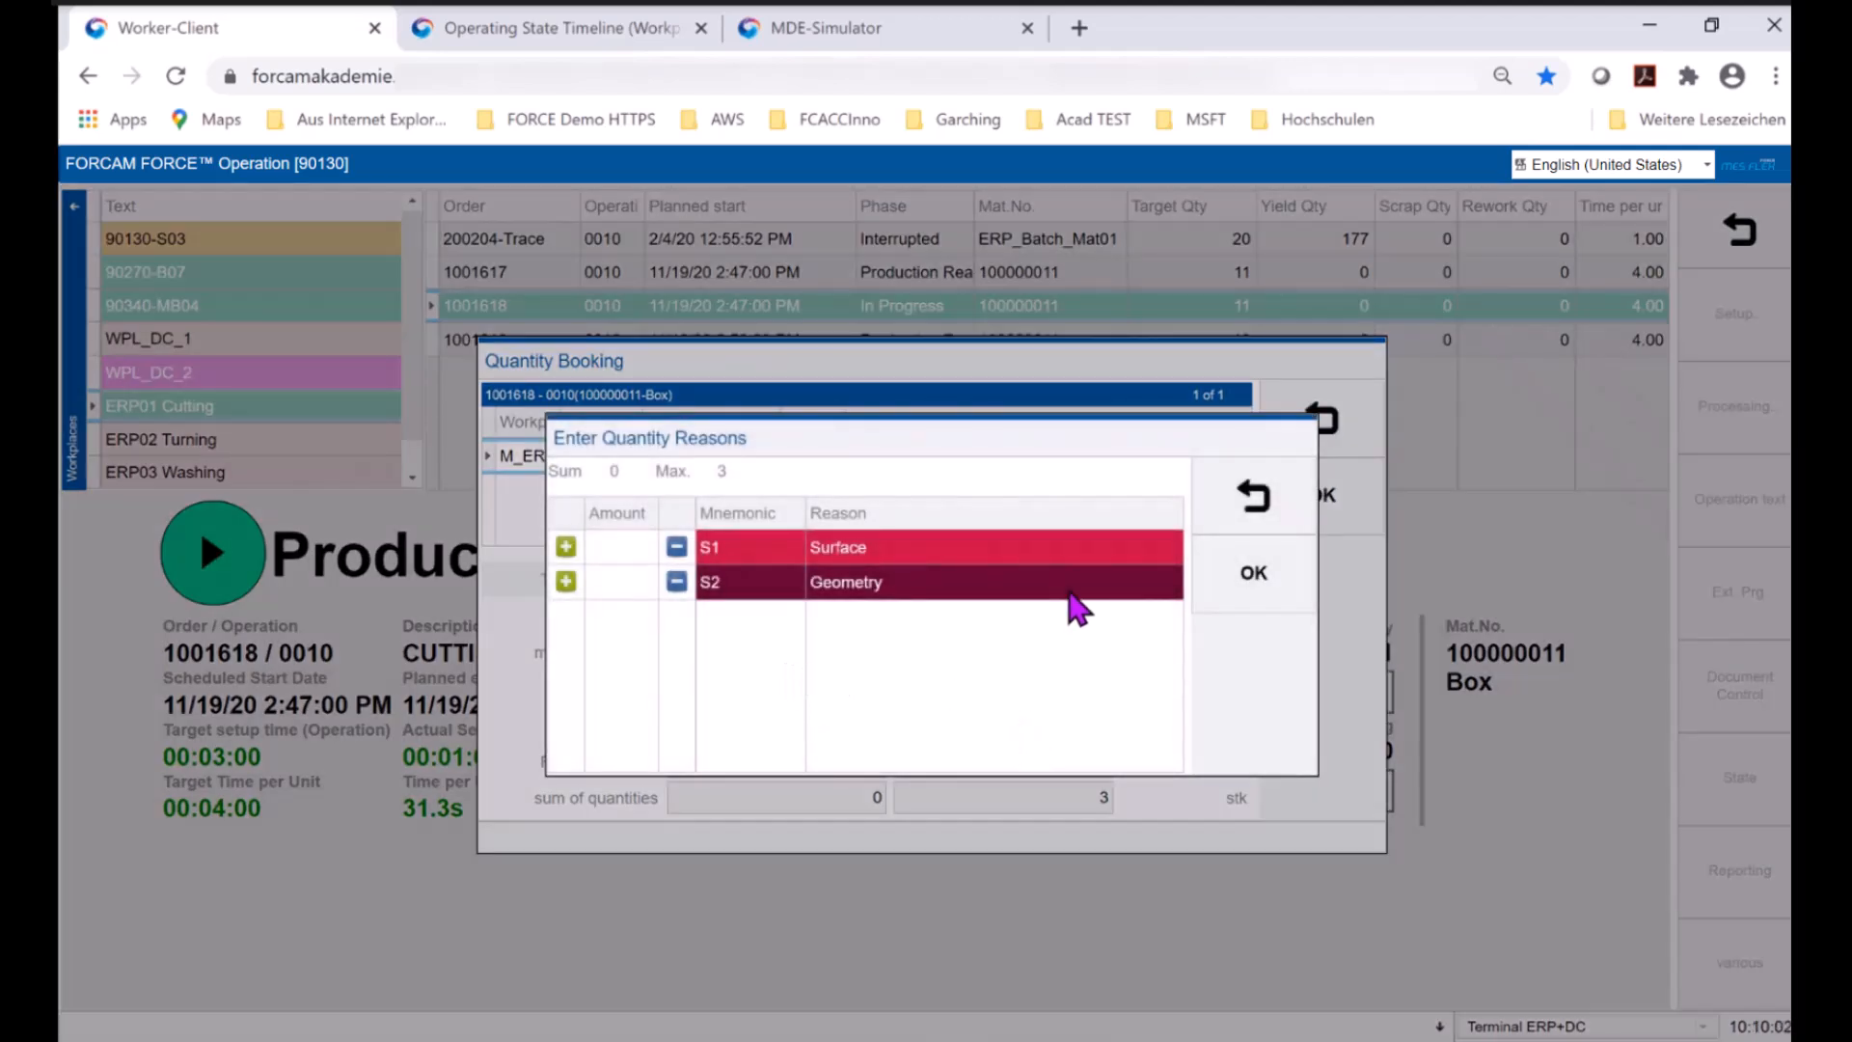
{"action": "left_click", "coordinate": [1271, 497]}
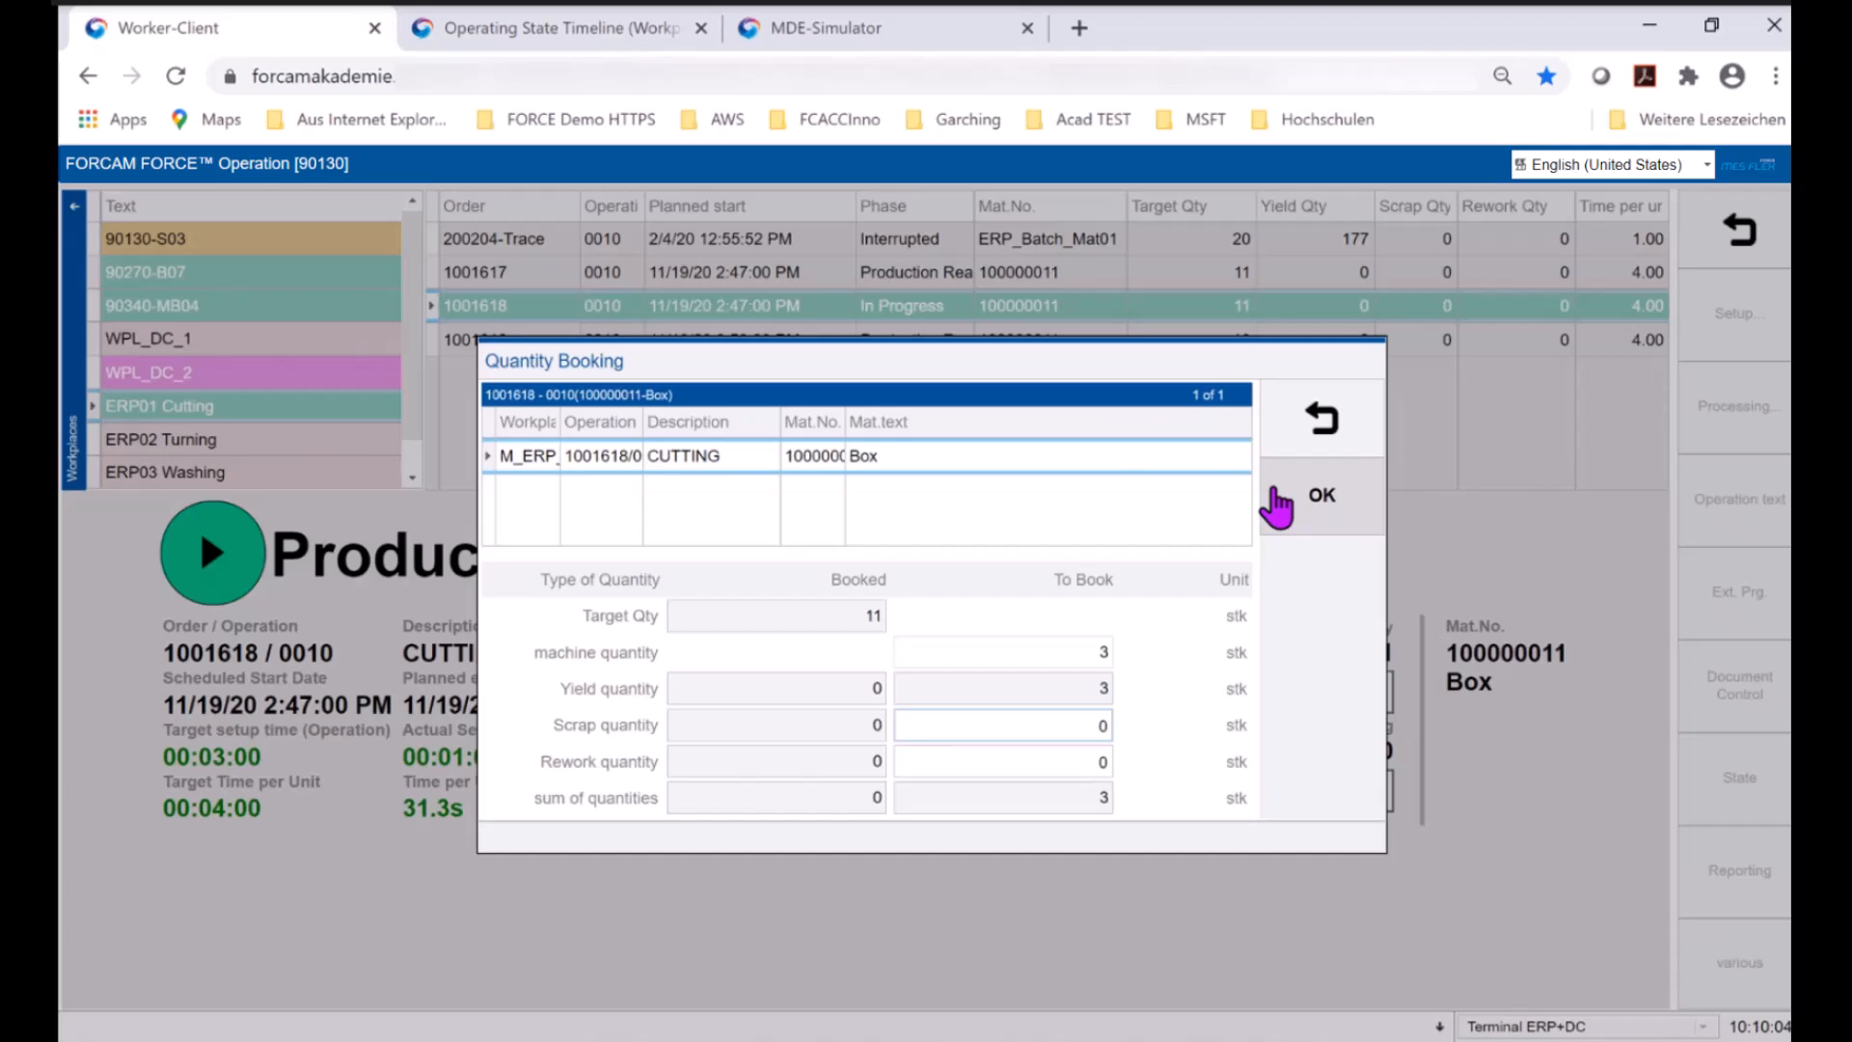
{"action": "left_click", "coordinate": [1318, 502]}
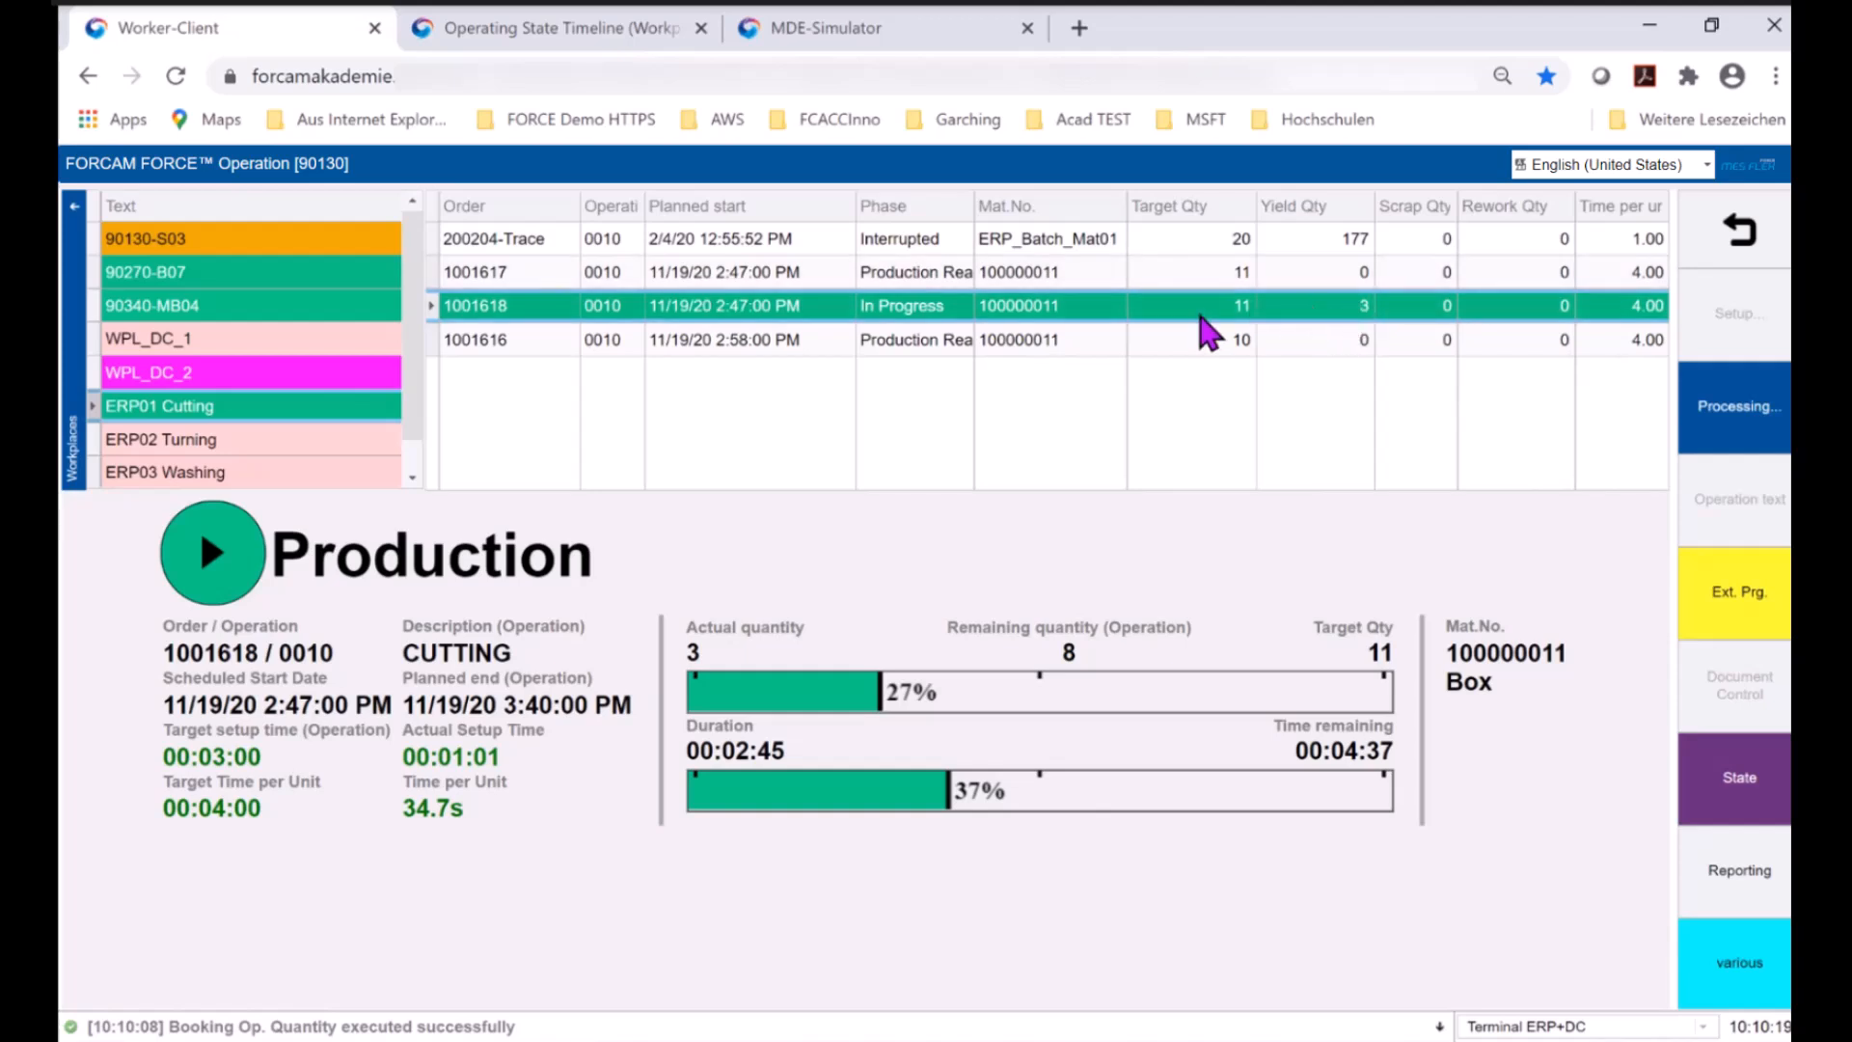
End the cutting operation at ERP01 Cutting without booking further quantity, reporting it despite the unfulfilled quantity condition.
{"action": "left_click", "coordinate": [1753, 420]}
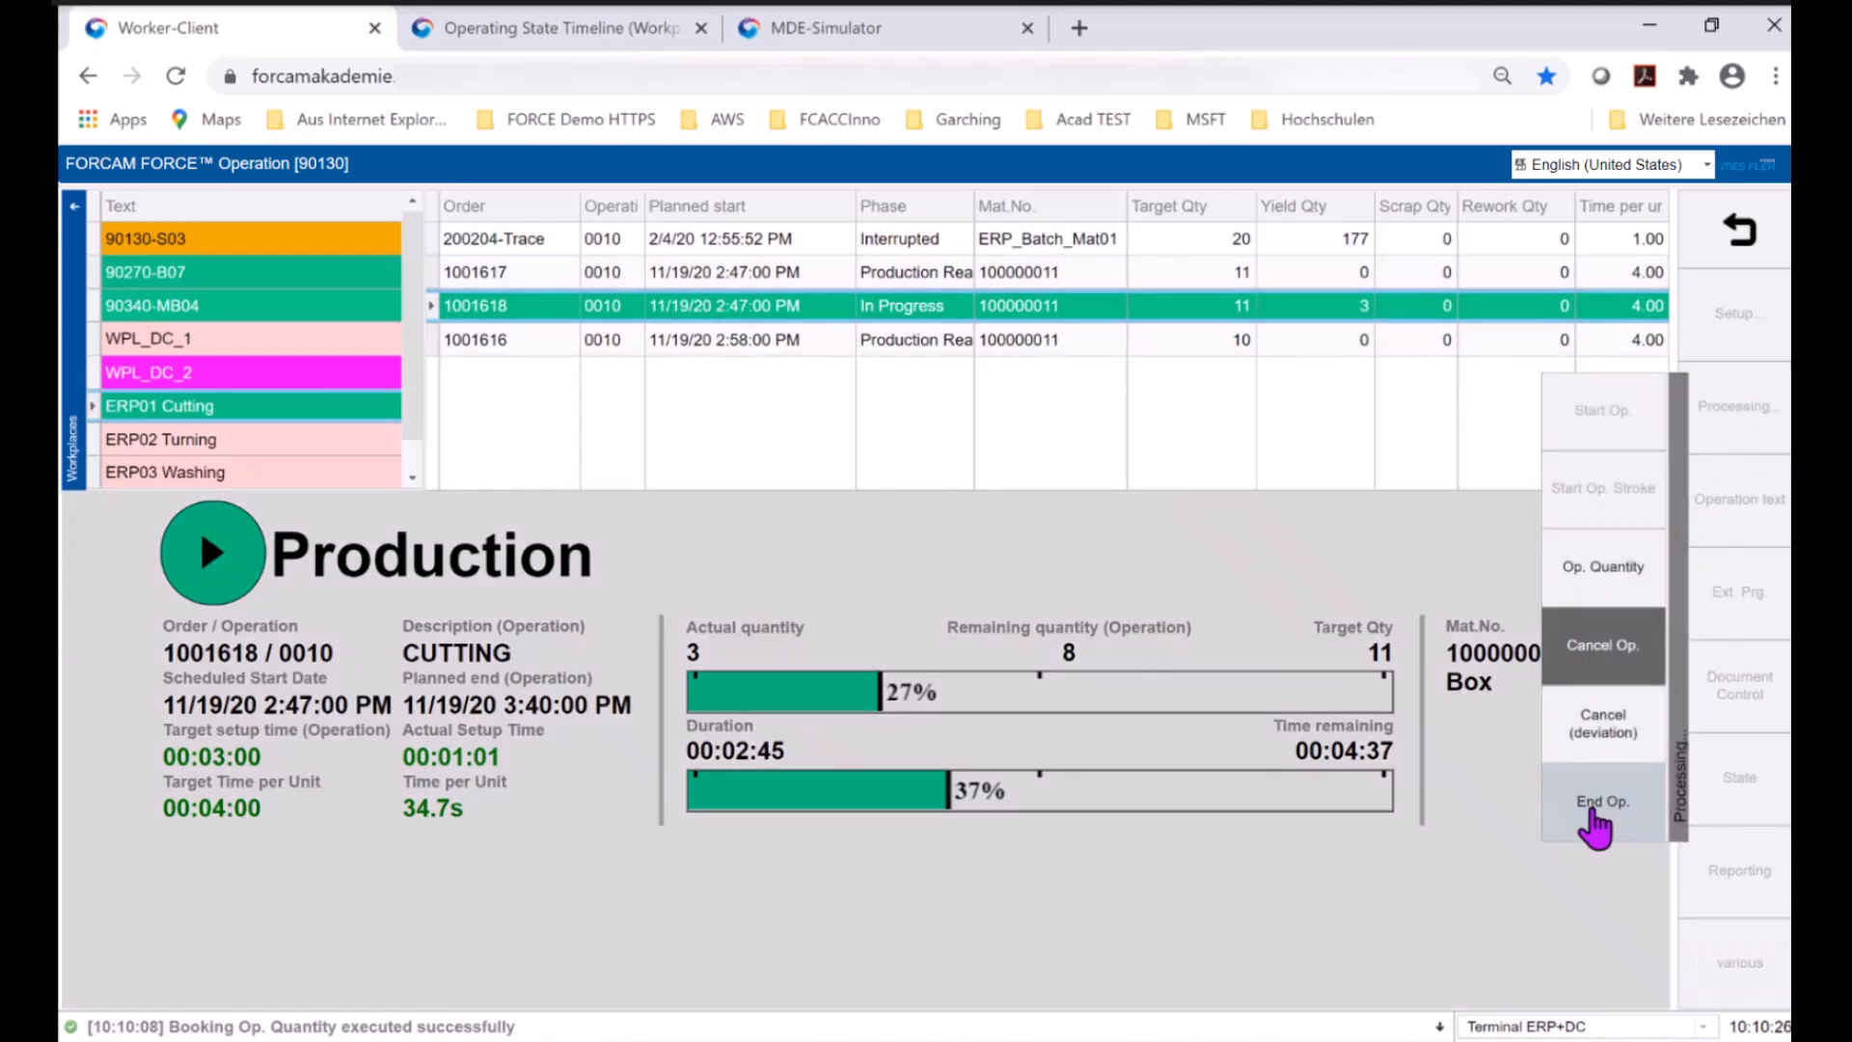
{"action": "left_click", "coordinate": [1592, 812]}
{"action": "left_click", "coordinate": [1326, 494]}
{"action": "left_click", "coordinate": [1442, 789]}
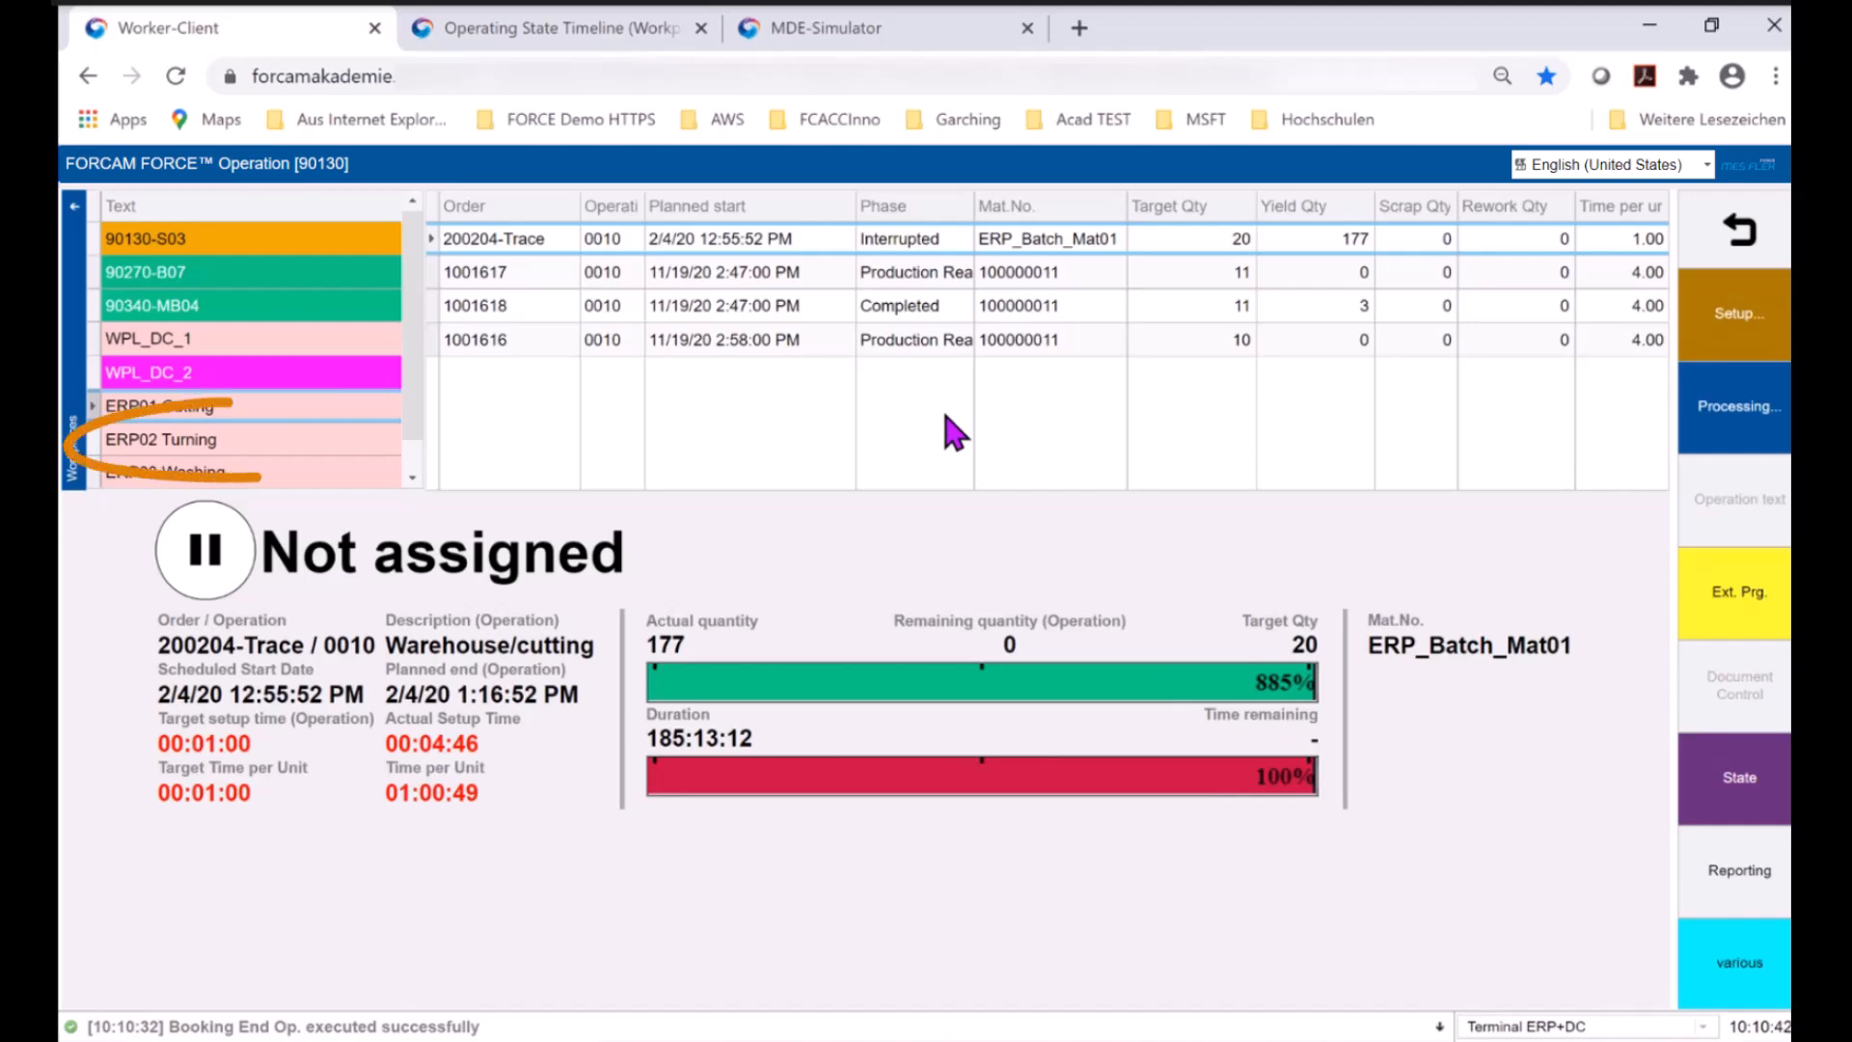
At ERP02 Turning, select the new Box order's operation 0020, book its setup and start processing it.
{"action": "left_click", "coordinate": [310, 438]}
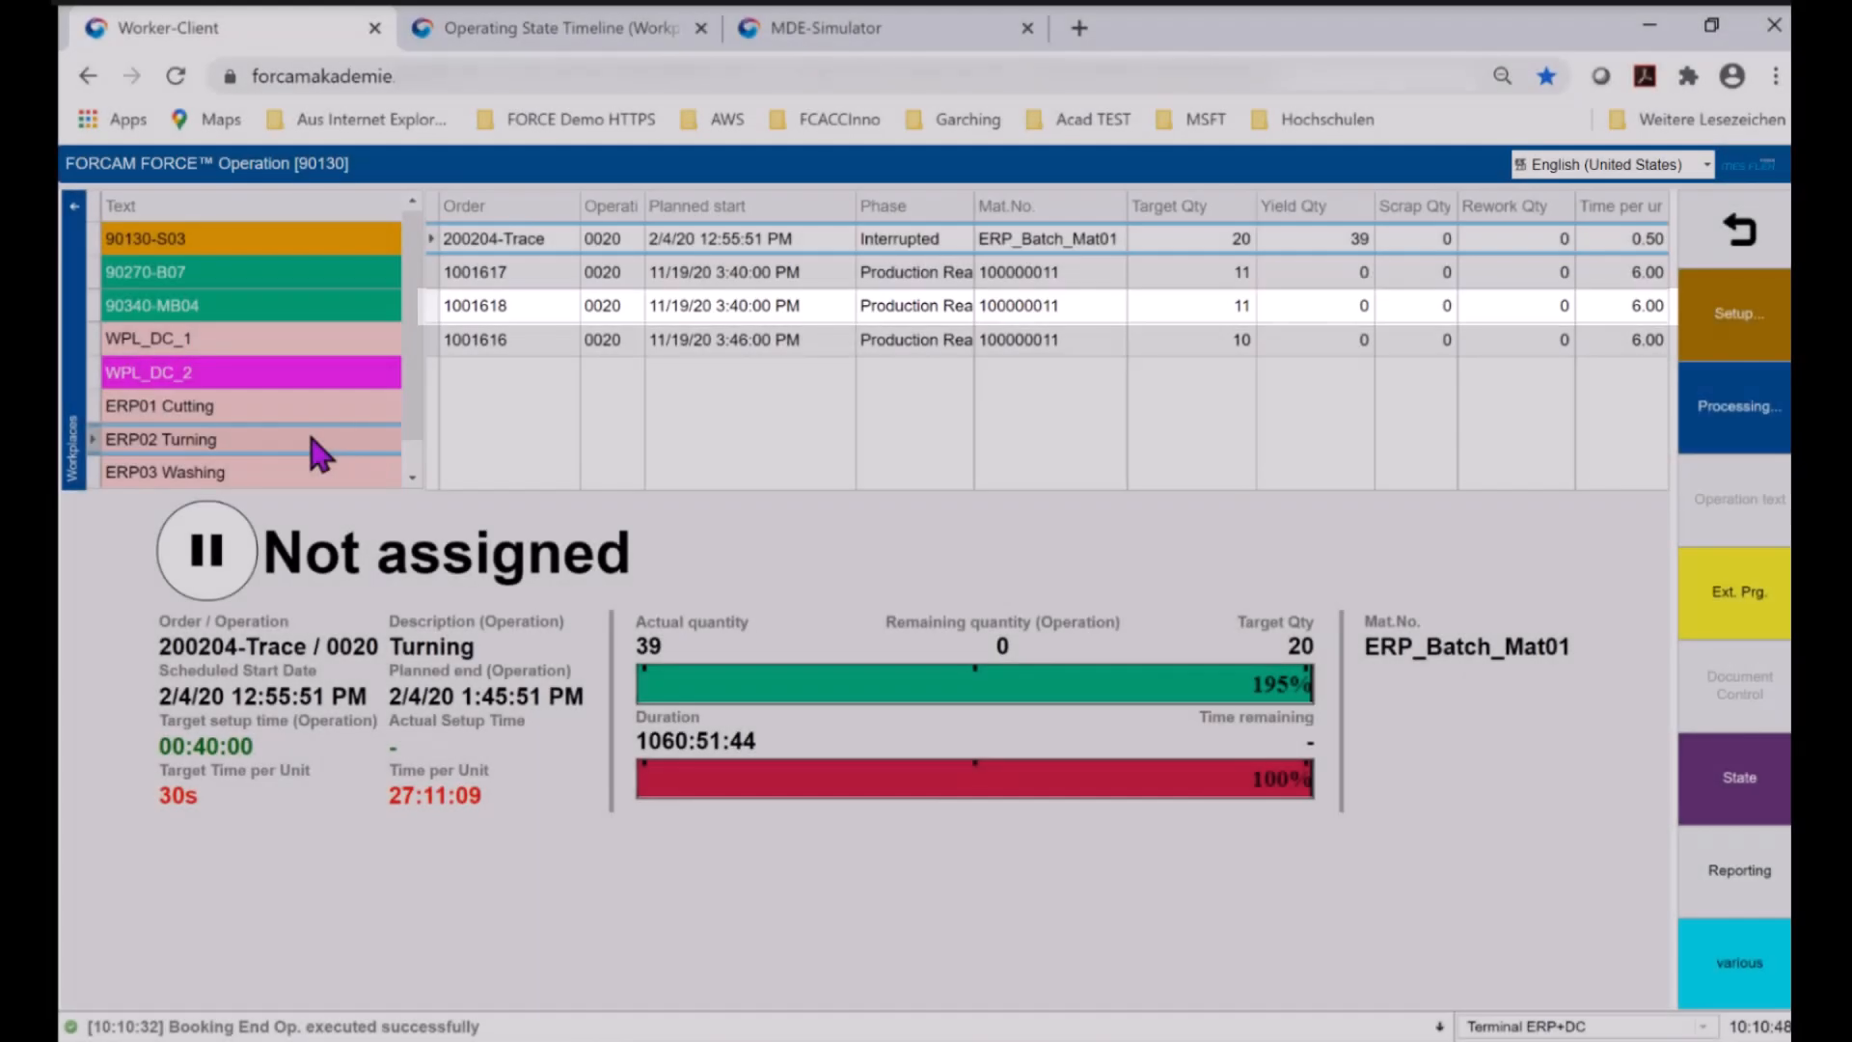
{"action": "left_click", "coordinate": [1241, 306]}
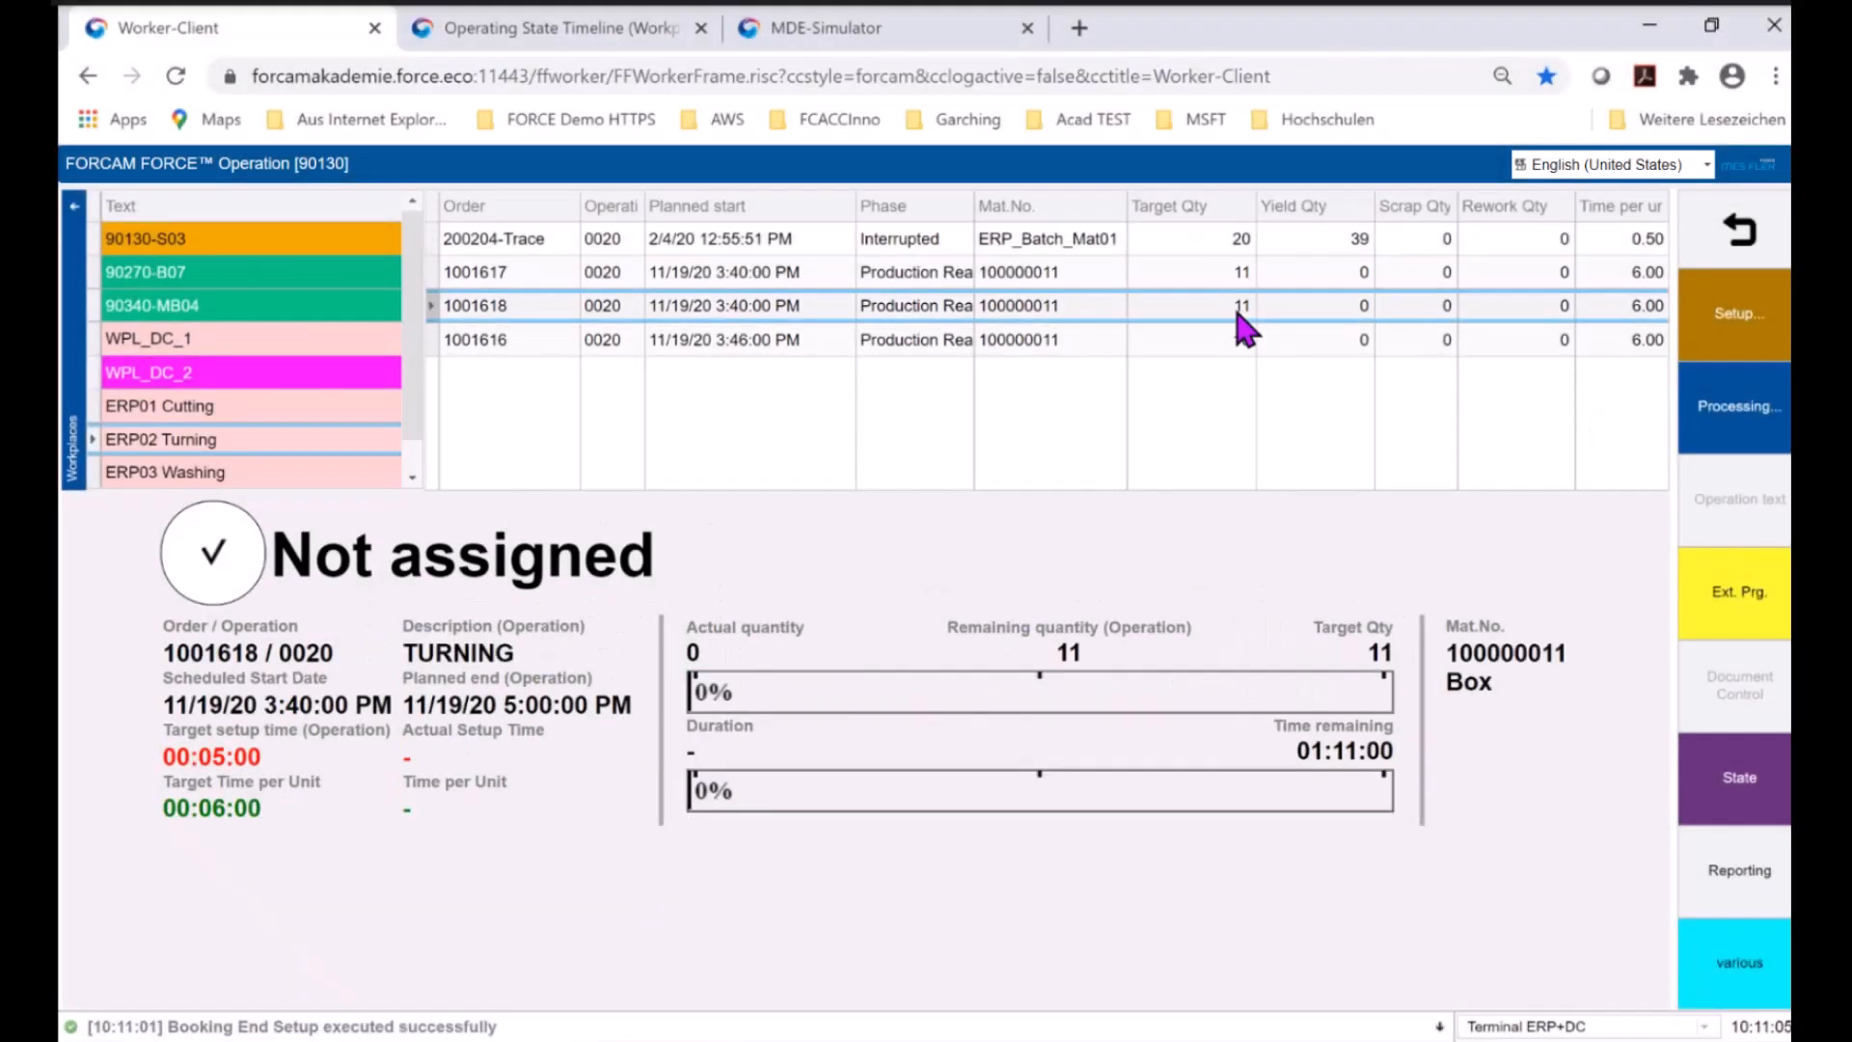
{"action": "left_click", "coordinate": [1757, 320]}
{"action": "left_click", "coordinate": [1624, 328]}
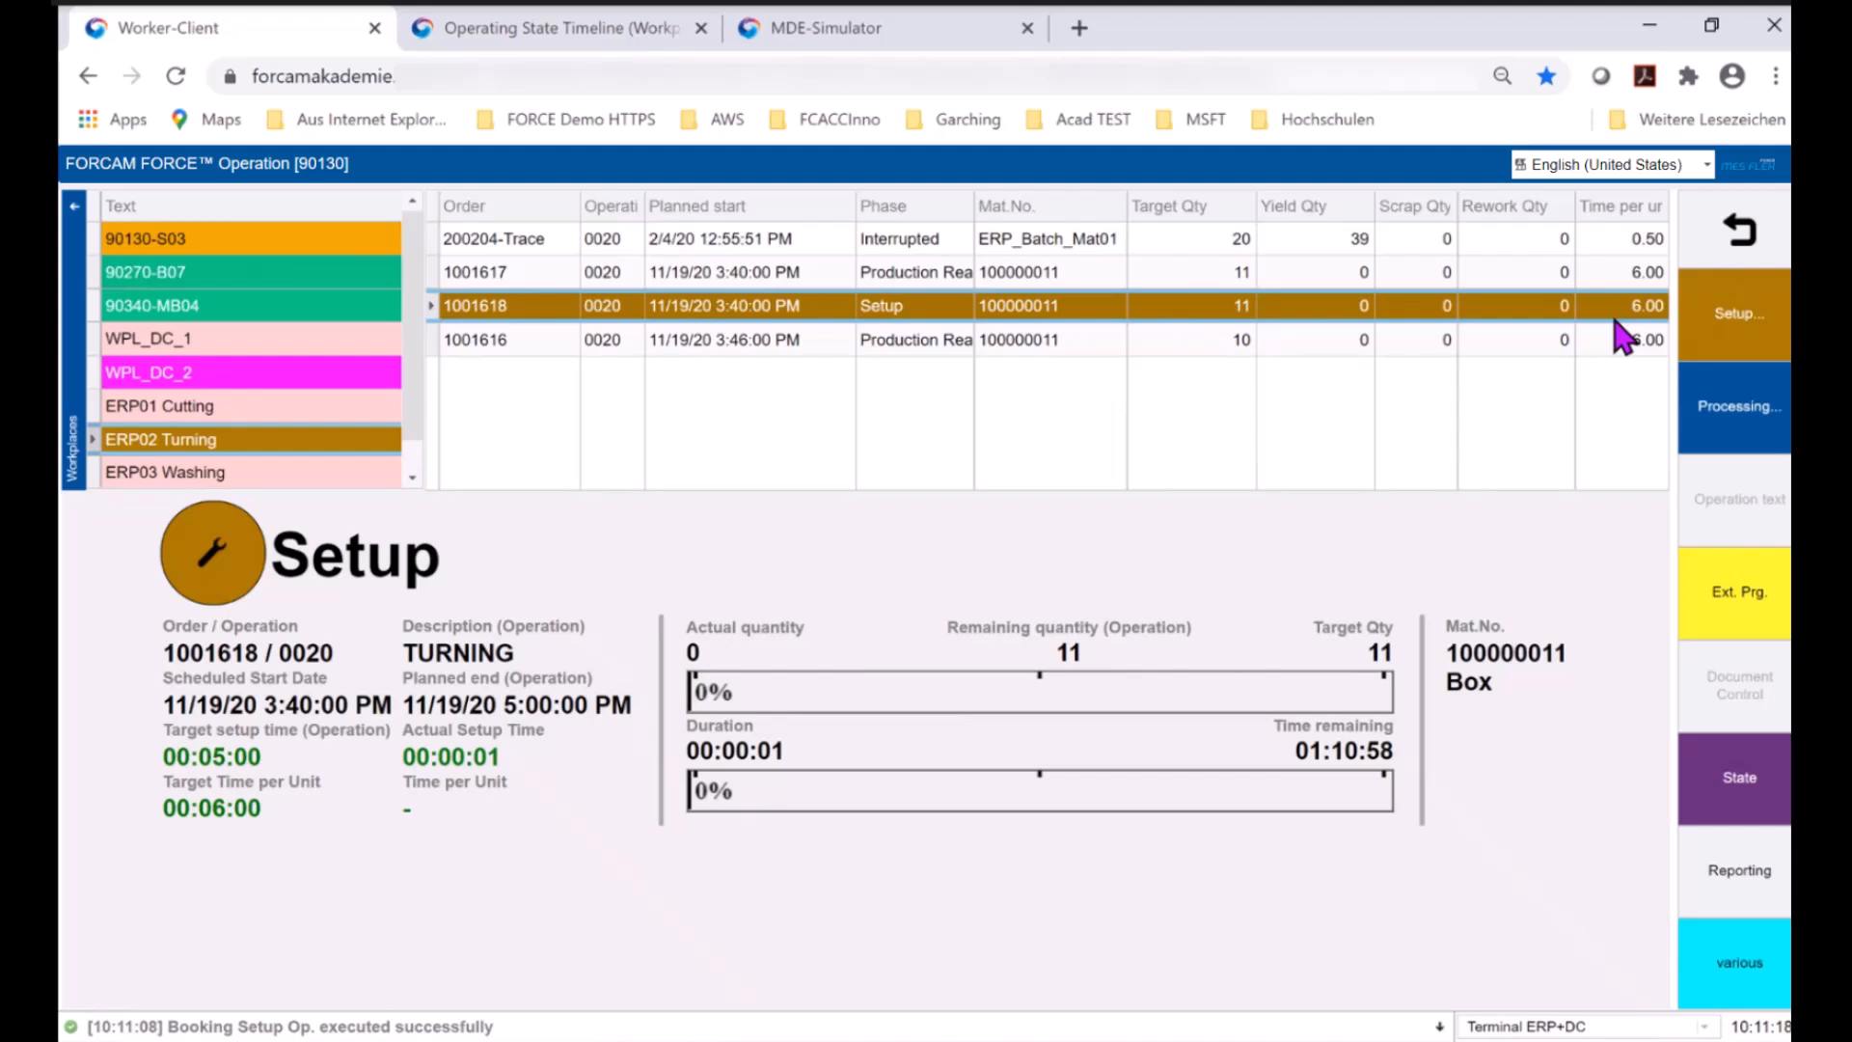
{"action": "left_click", "coordinate": [1744, 424]}
{"action": "left_click", "coordinate": [1606, 413]}
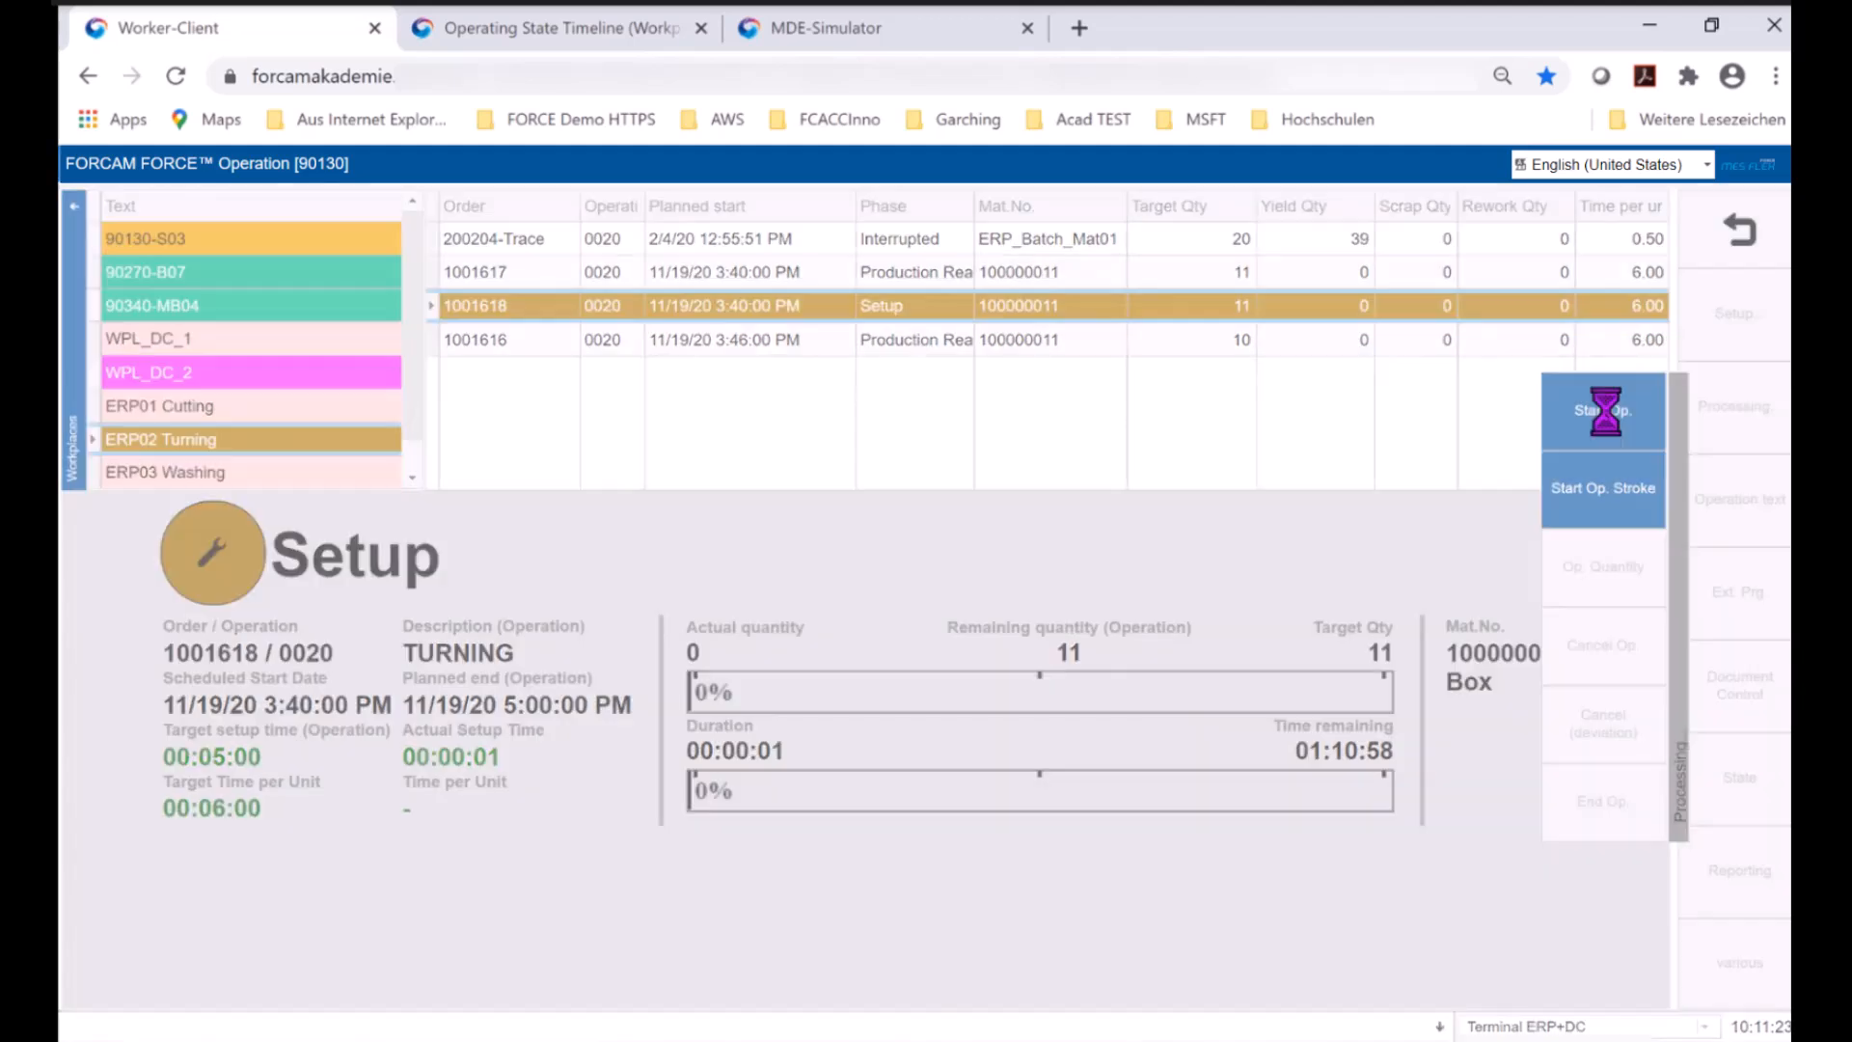
Book a machine quantity of 1 for the turning operation, with no scrap or rework.
{"action": "left_click", "coordinate": [1768, 417]}
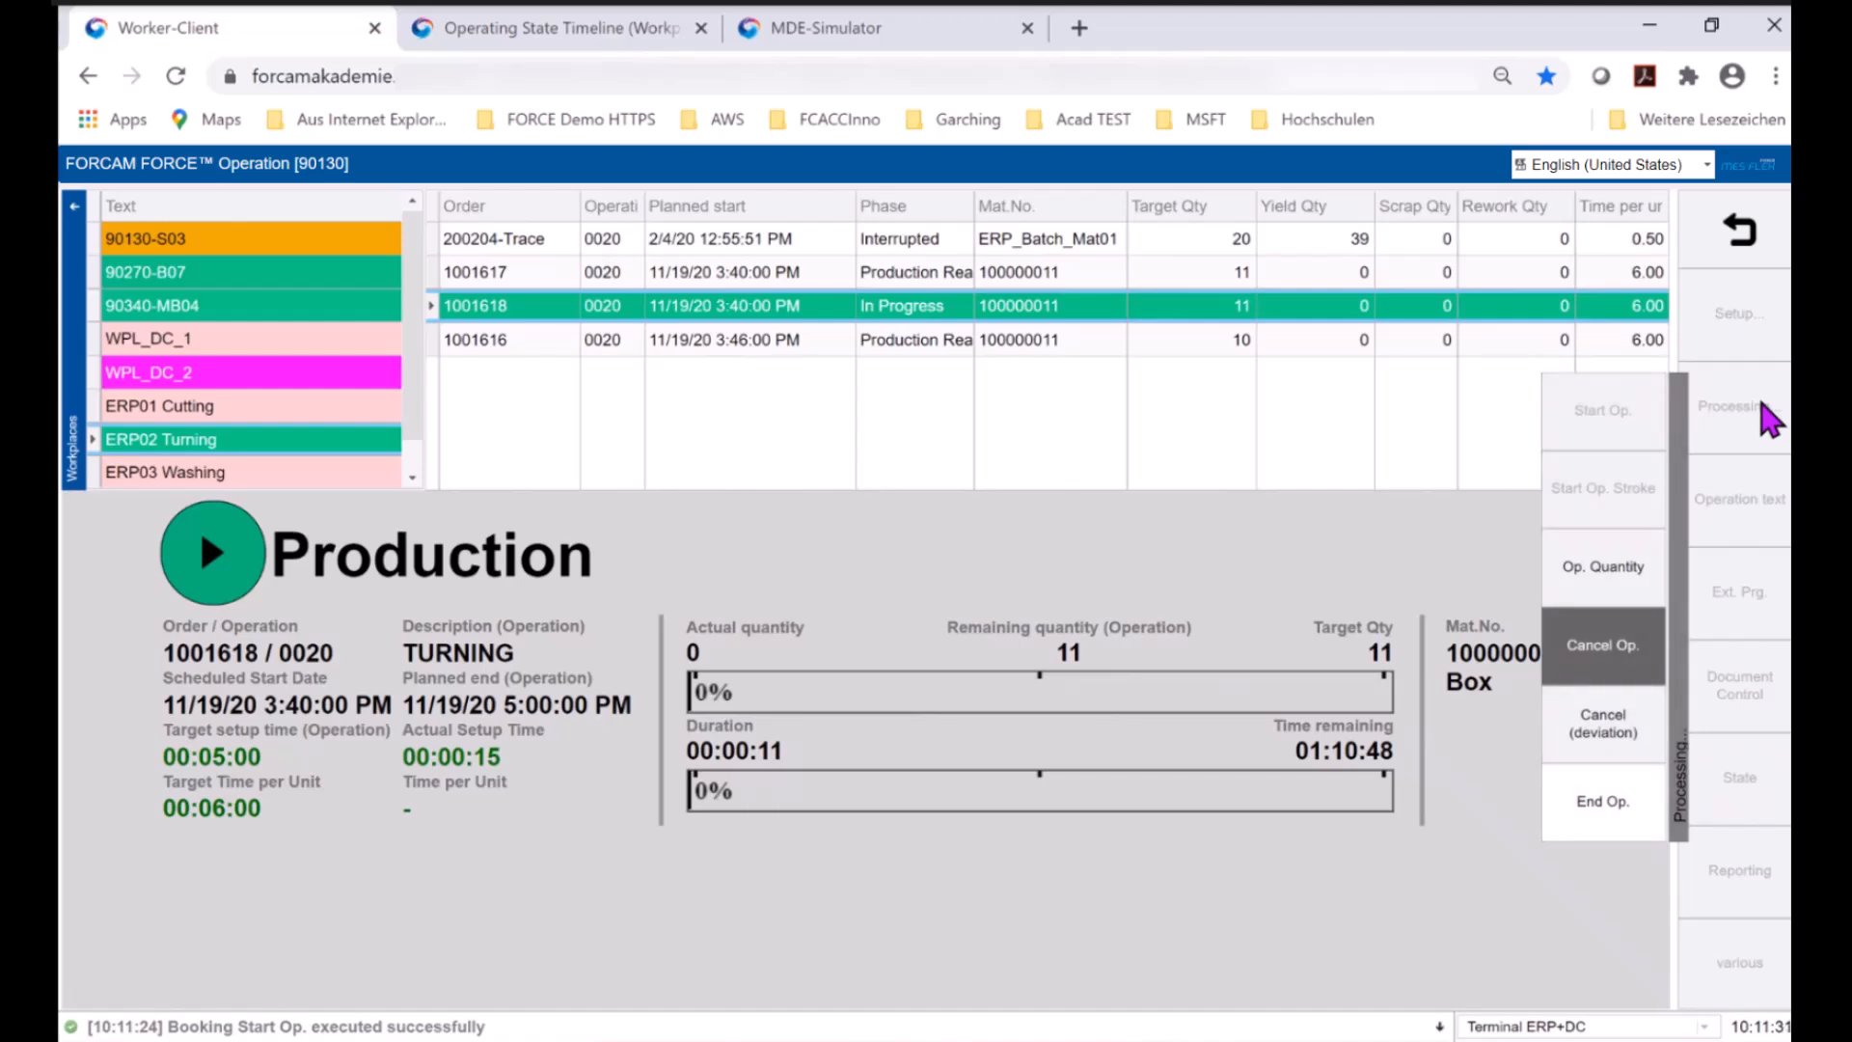
{"action": "left_click", "coordinate": [1606, 594]}
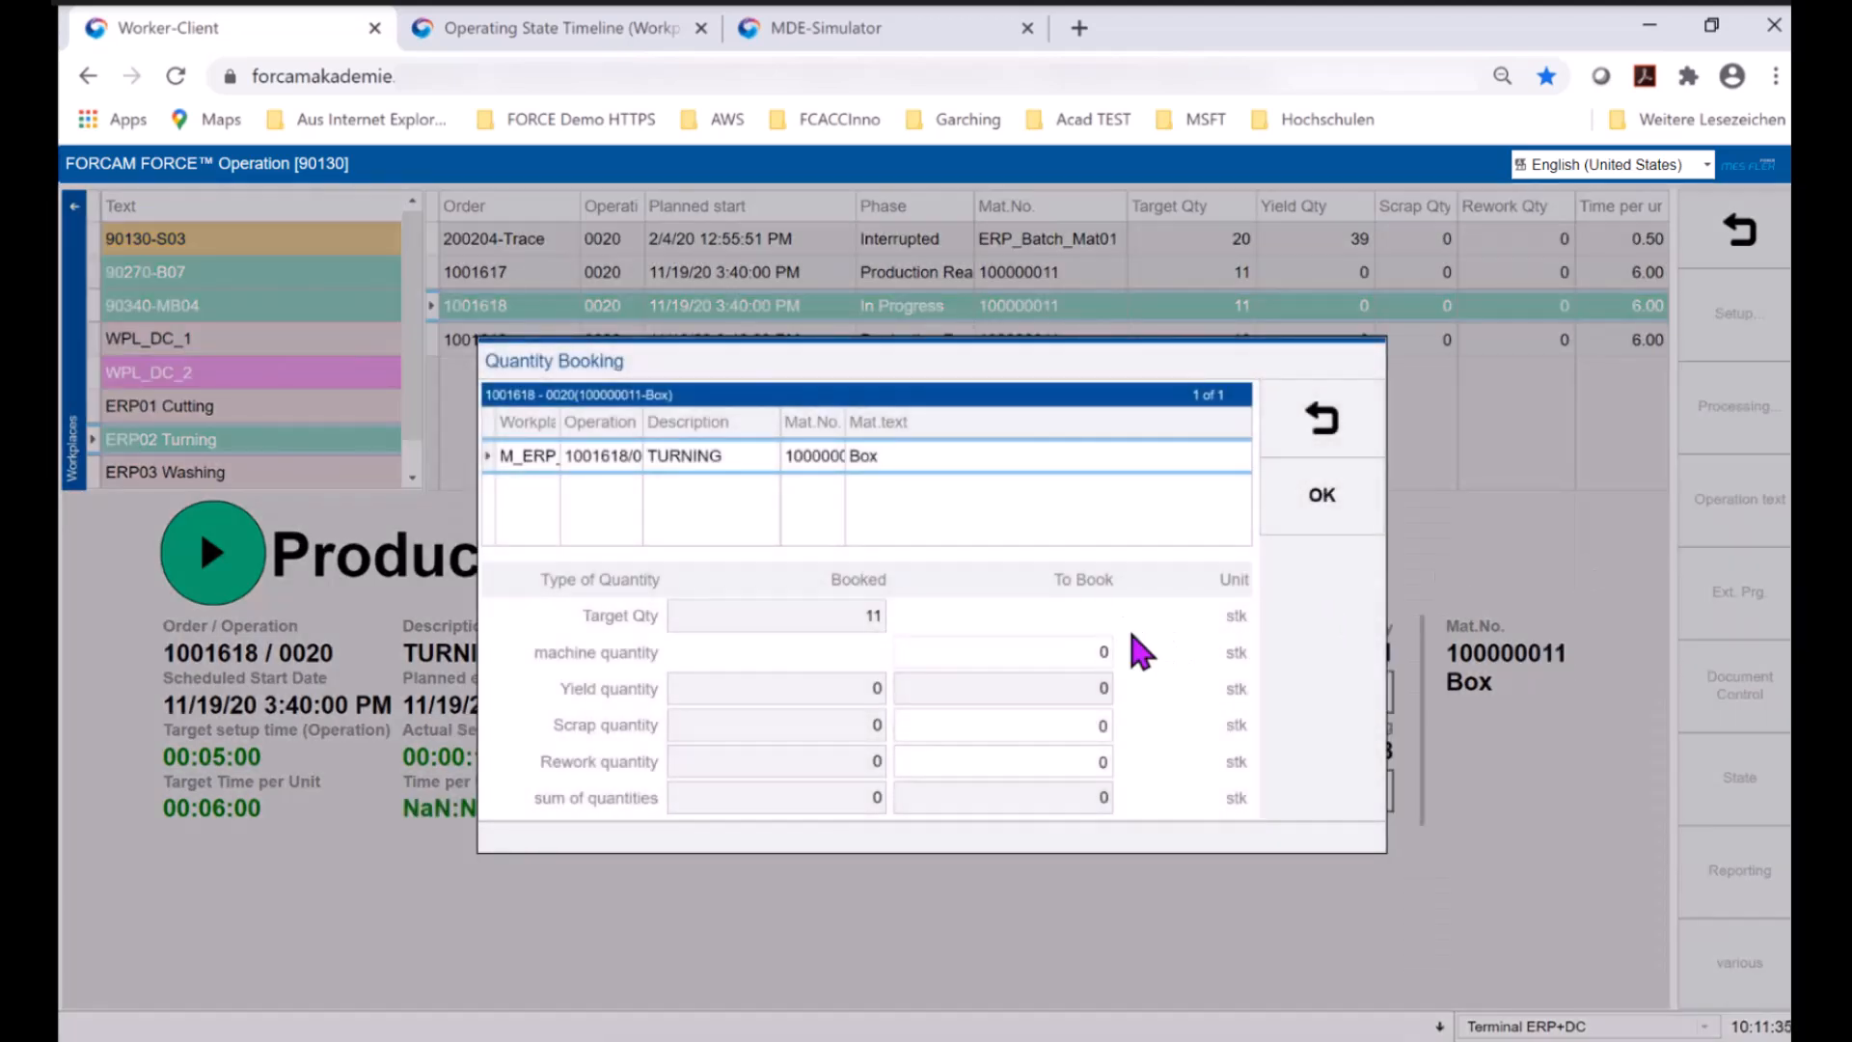
{"action": "left_click", "coordinate": [1084, 651]}
{"action": "type", "text": "1"}
{"action": "left_click", "coordinate": [1310, 521]}
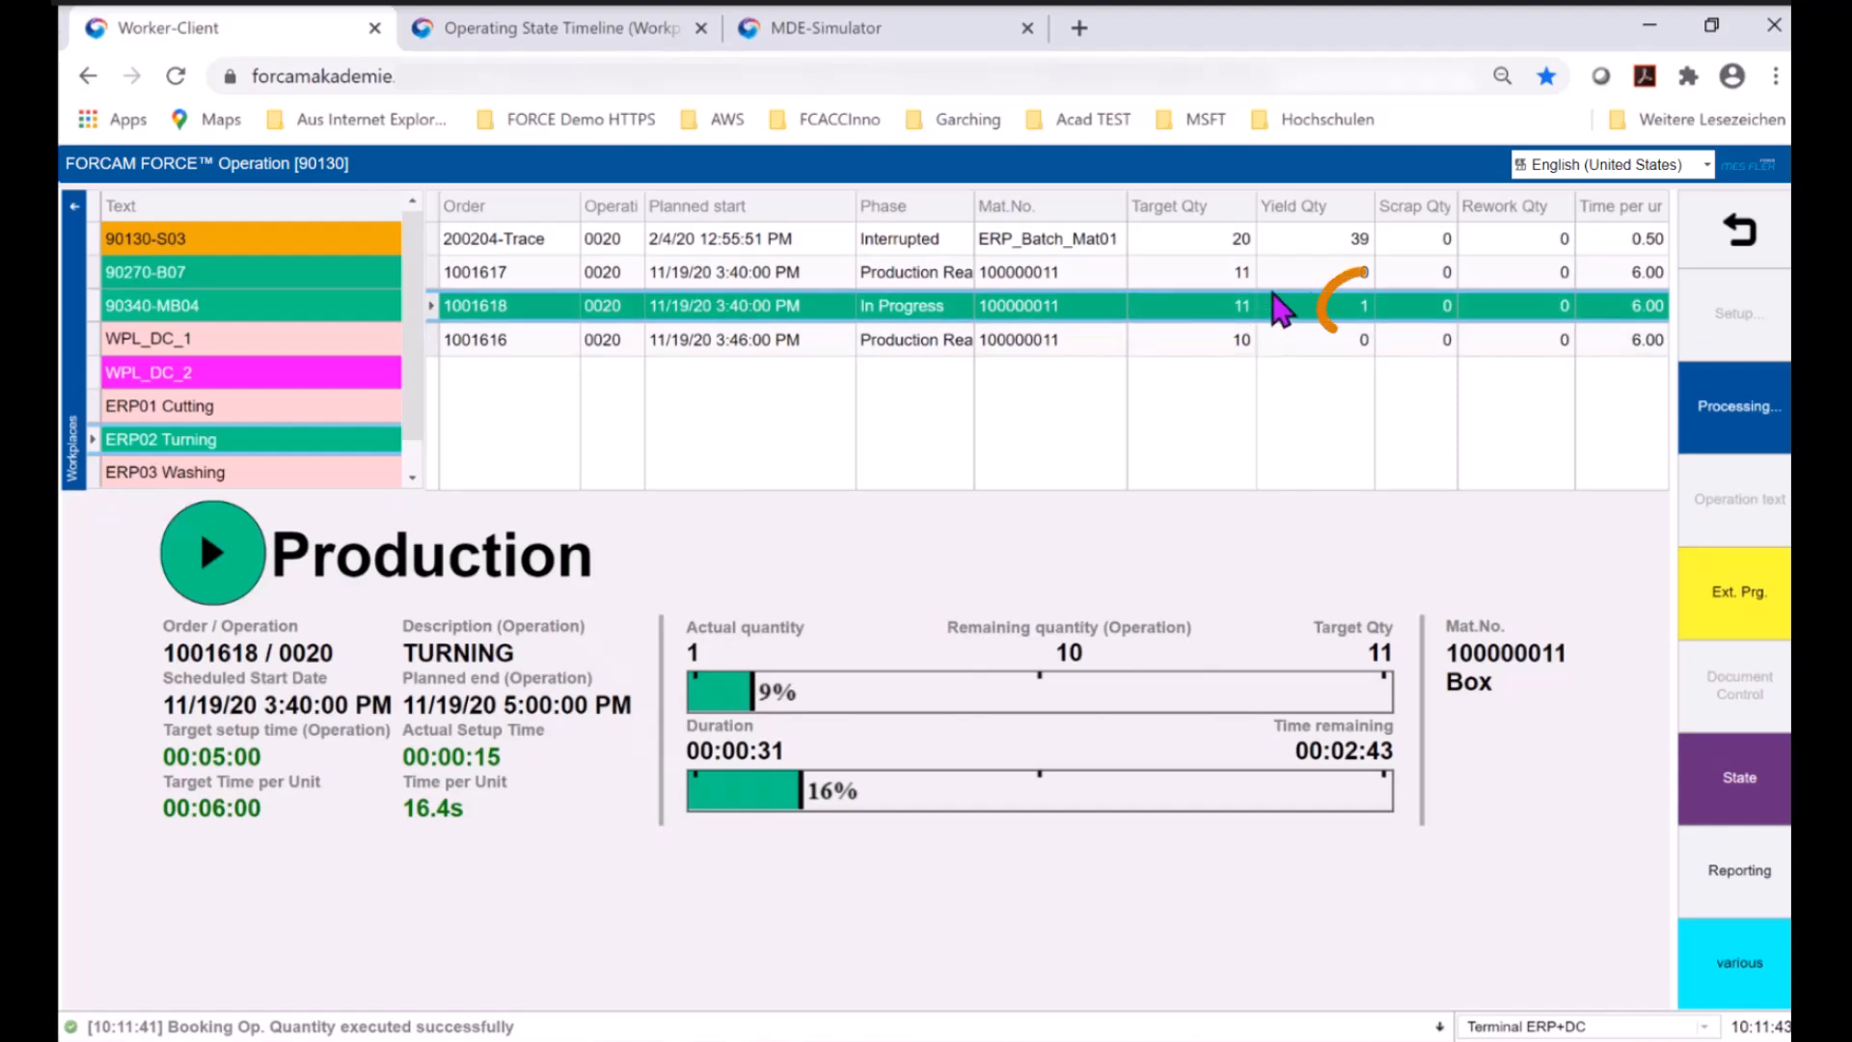
End the turning operation with no additional quantity, overriding the condition that the booked sum be greater than 0.
{"action": "left_click", "coordinate": [1754, 427]}
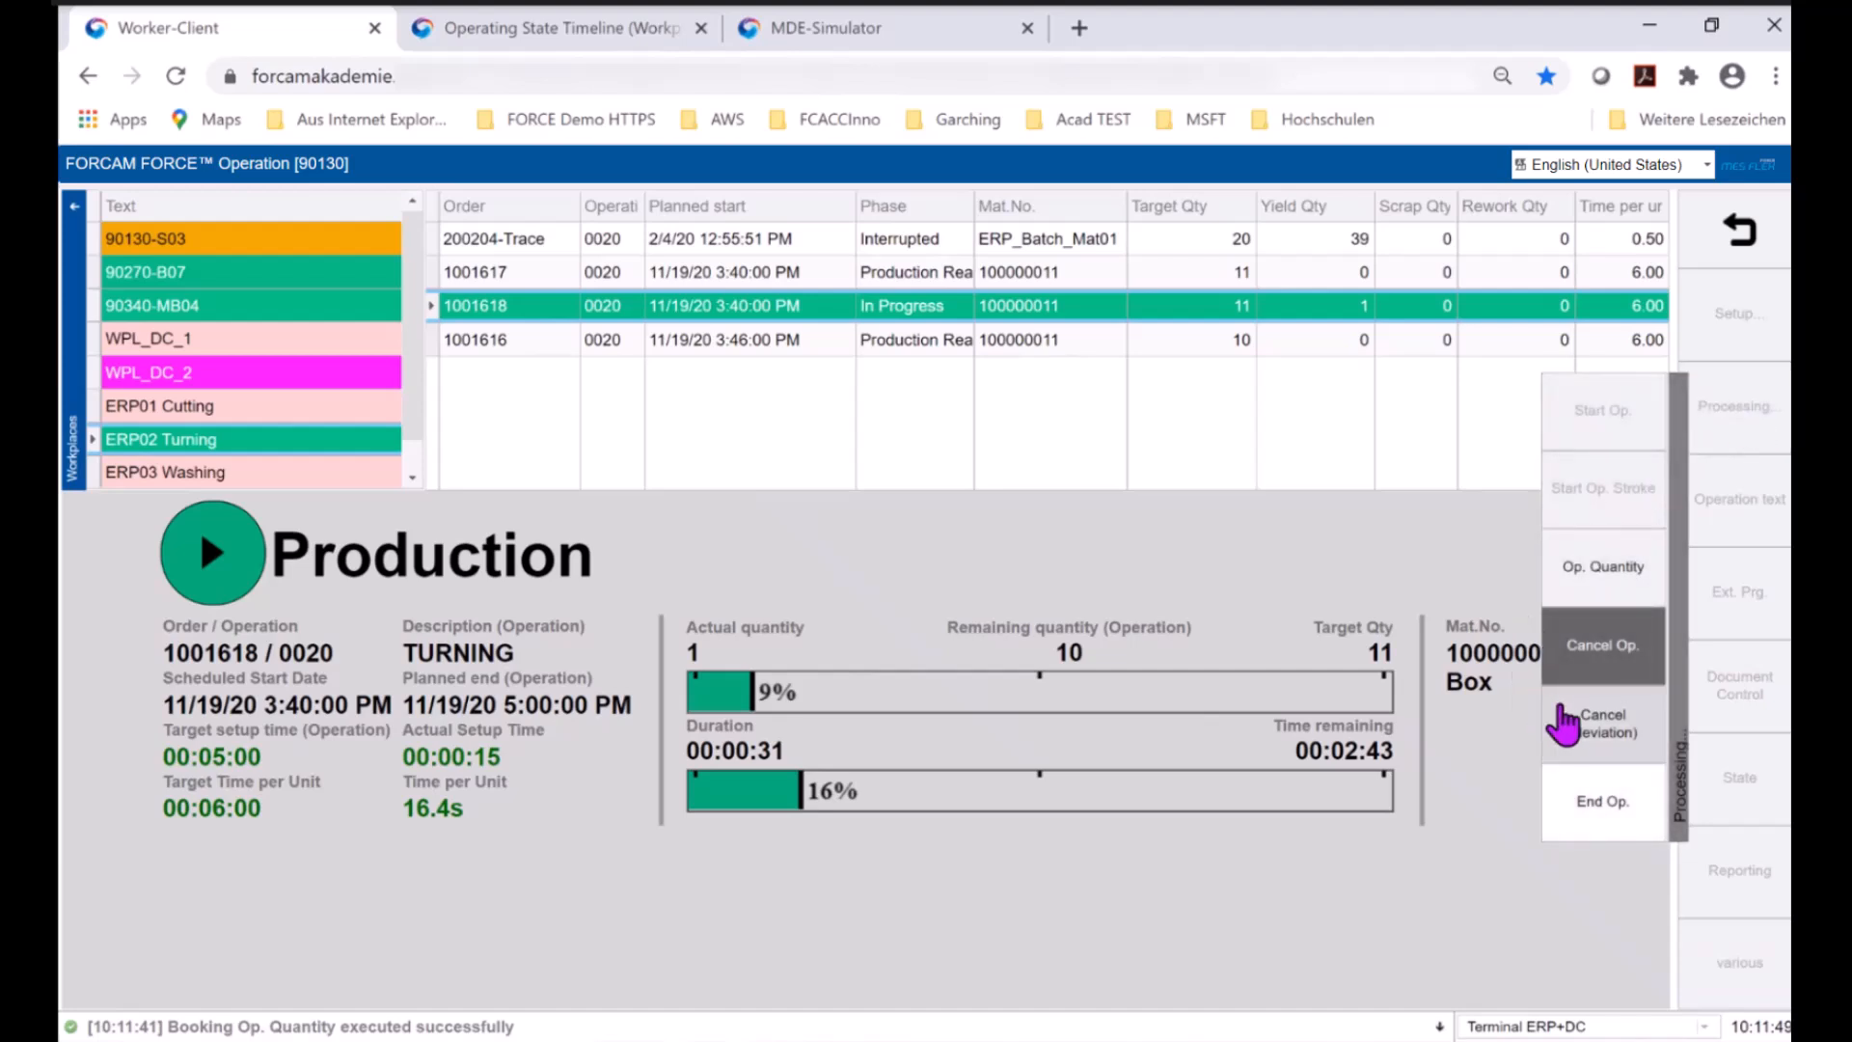
{"action": "left_click", "coordinate": [1585, 812]}
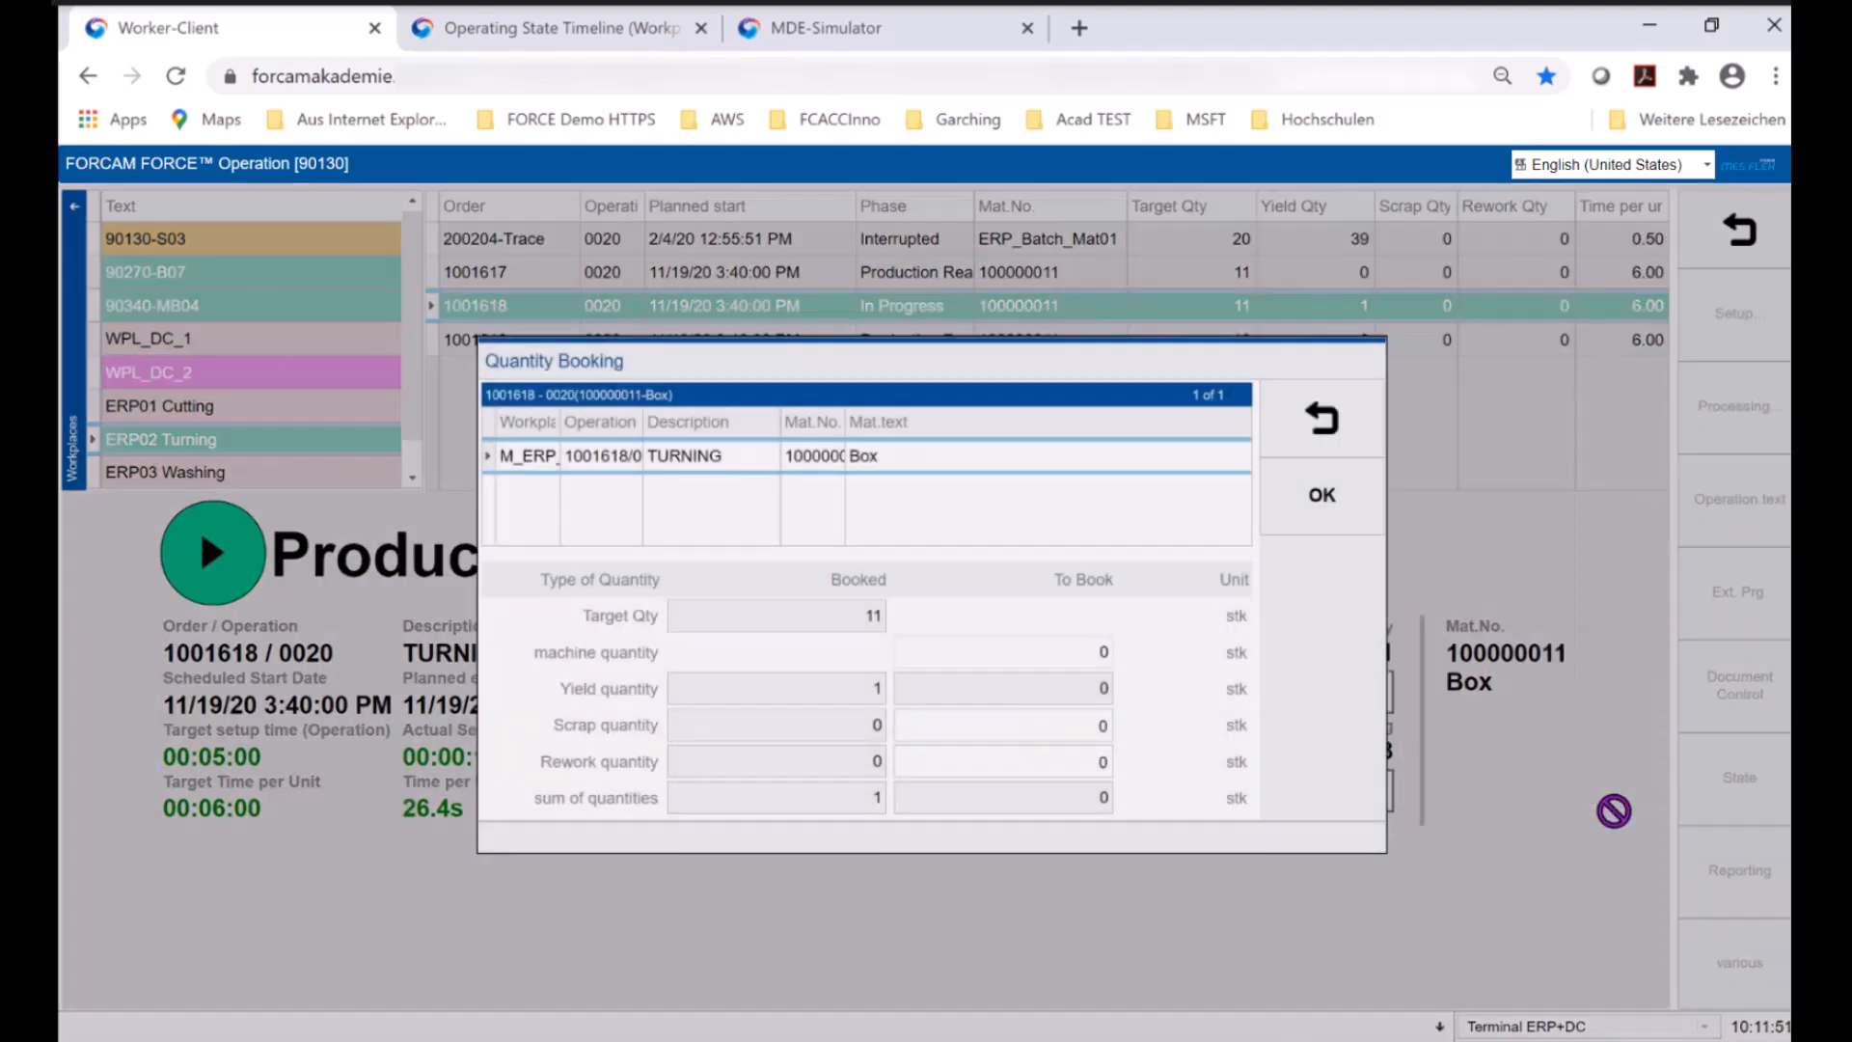
{"action": "left_click", "coordinate": [1341, 502]}
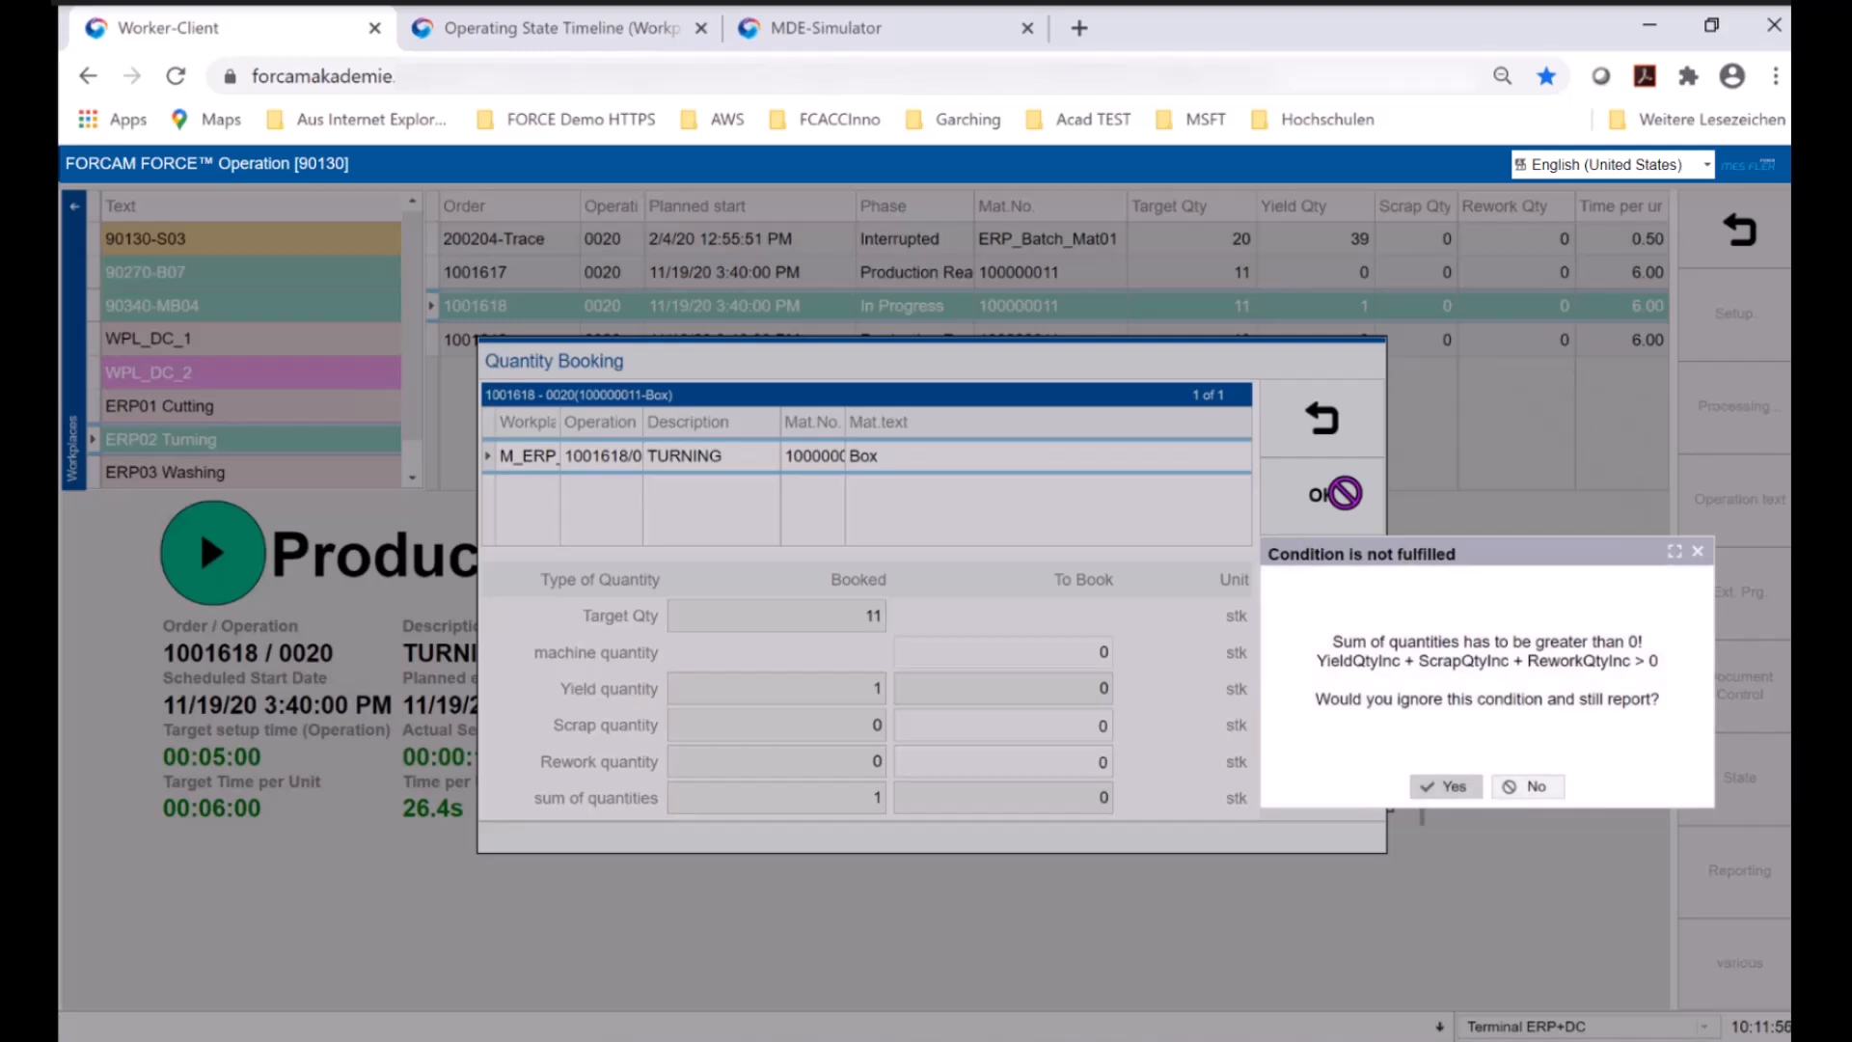
{"action": "left_click", "coordinate": [1446, 786]}
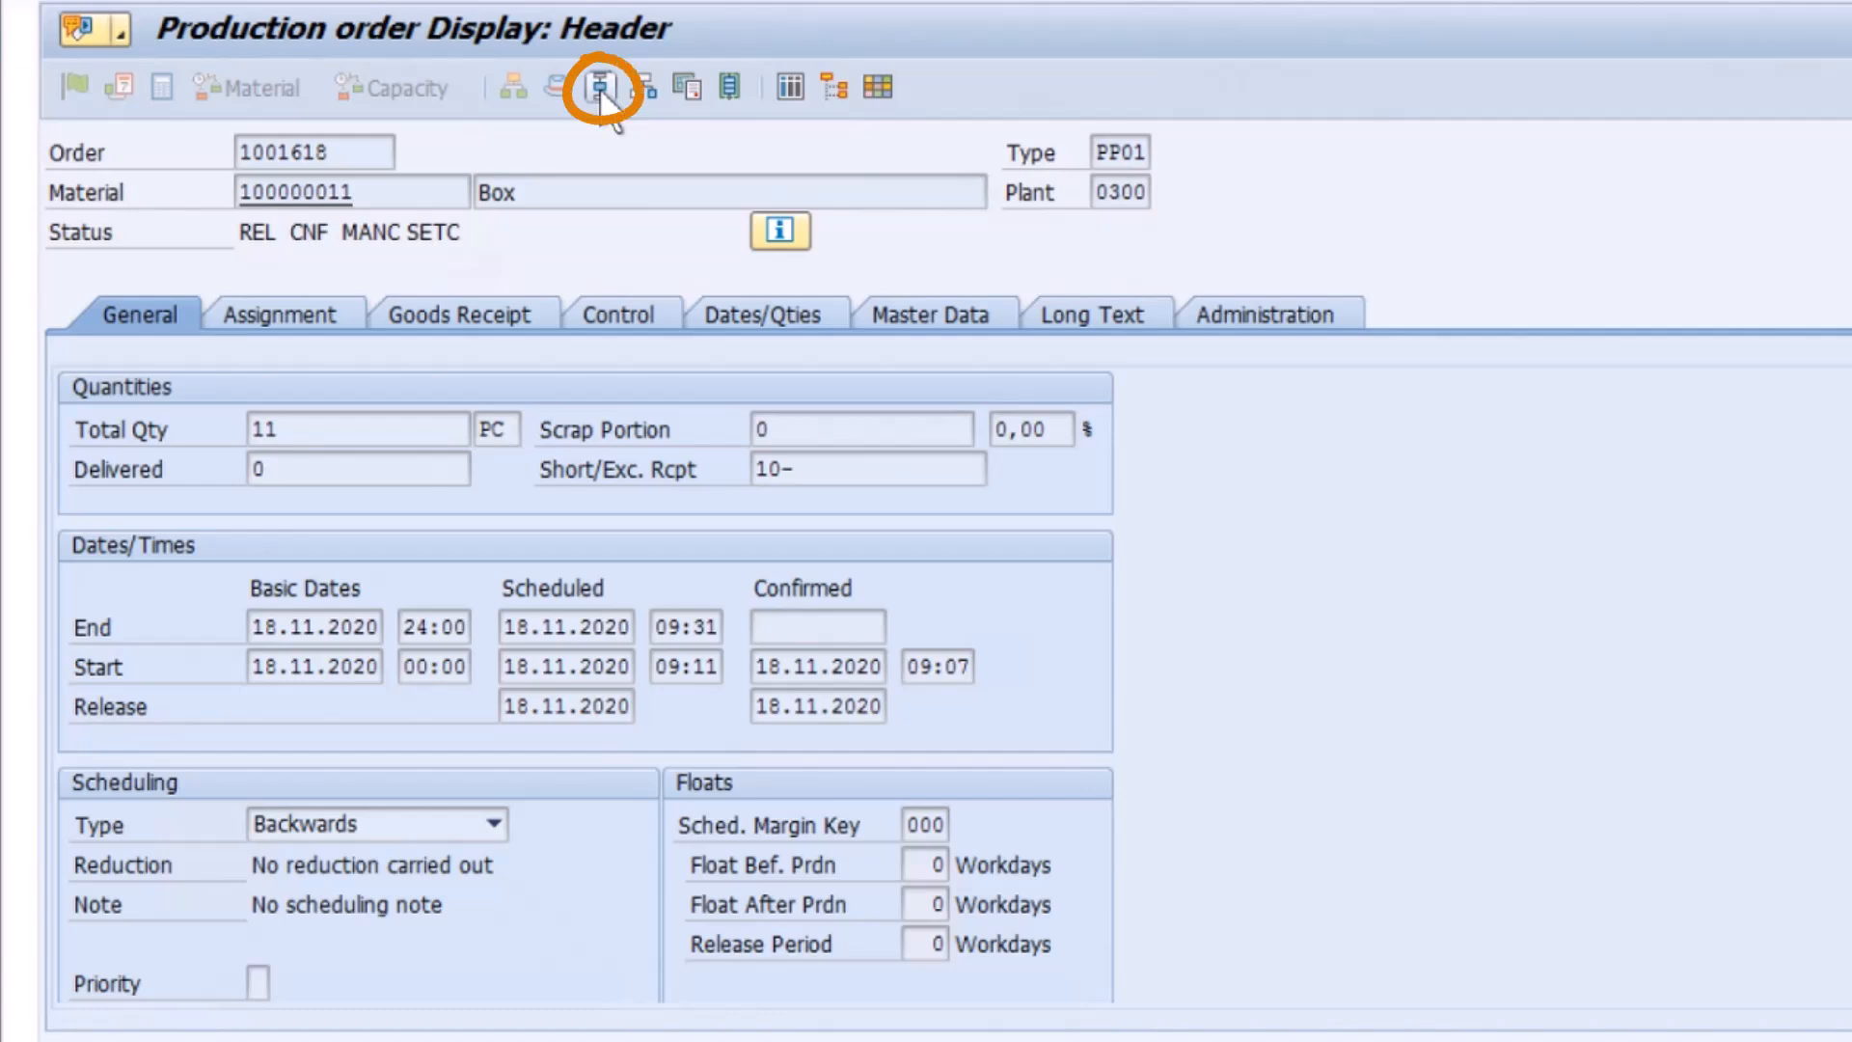
In SAP, open the production order's operation overview, widen the SysStatus column and check the confirmation data of both operations.
{"action": "left_click", "coordinate": [600, 89]}
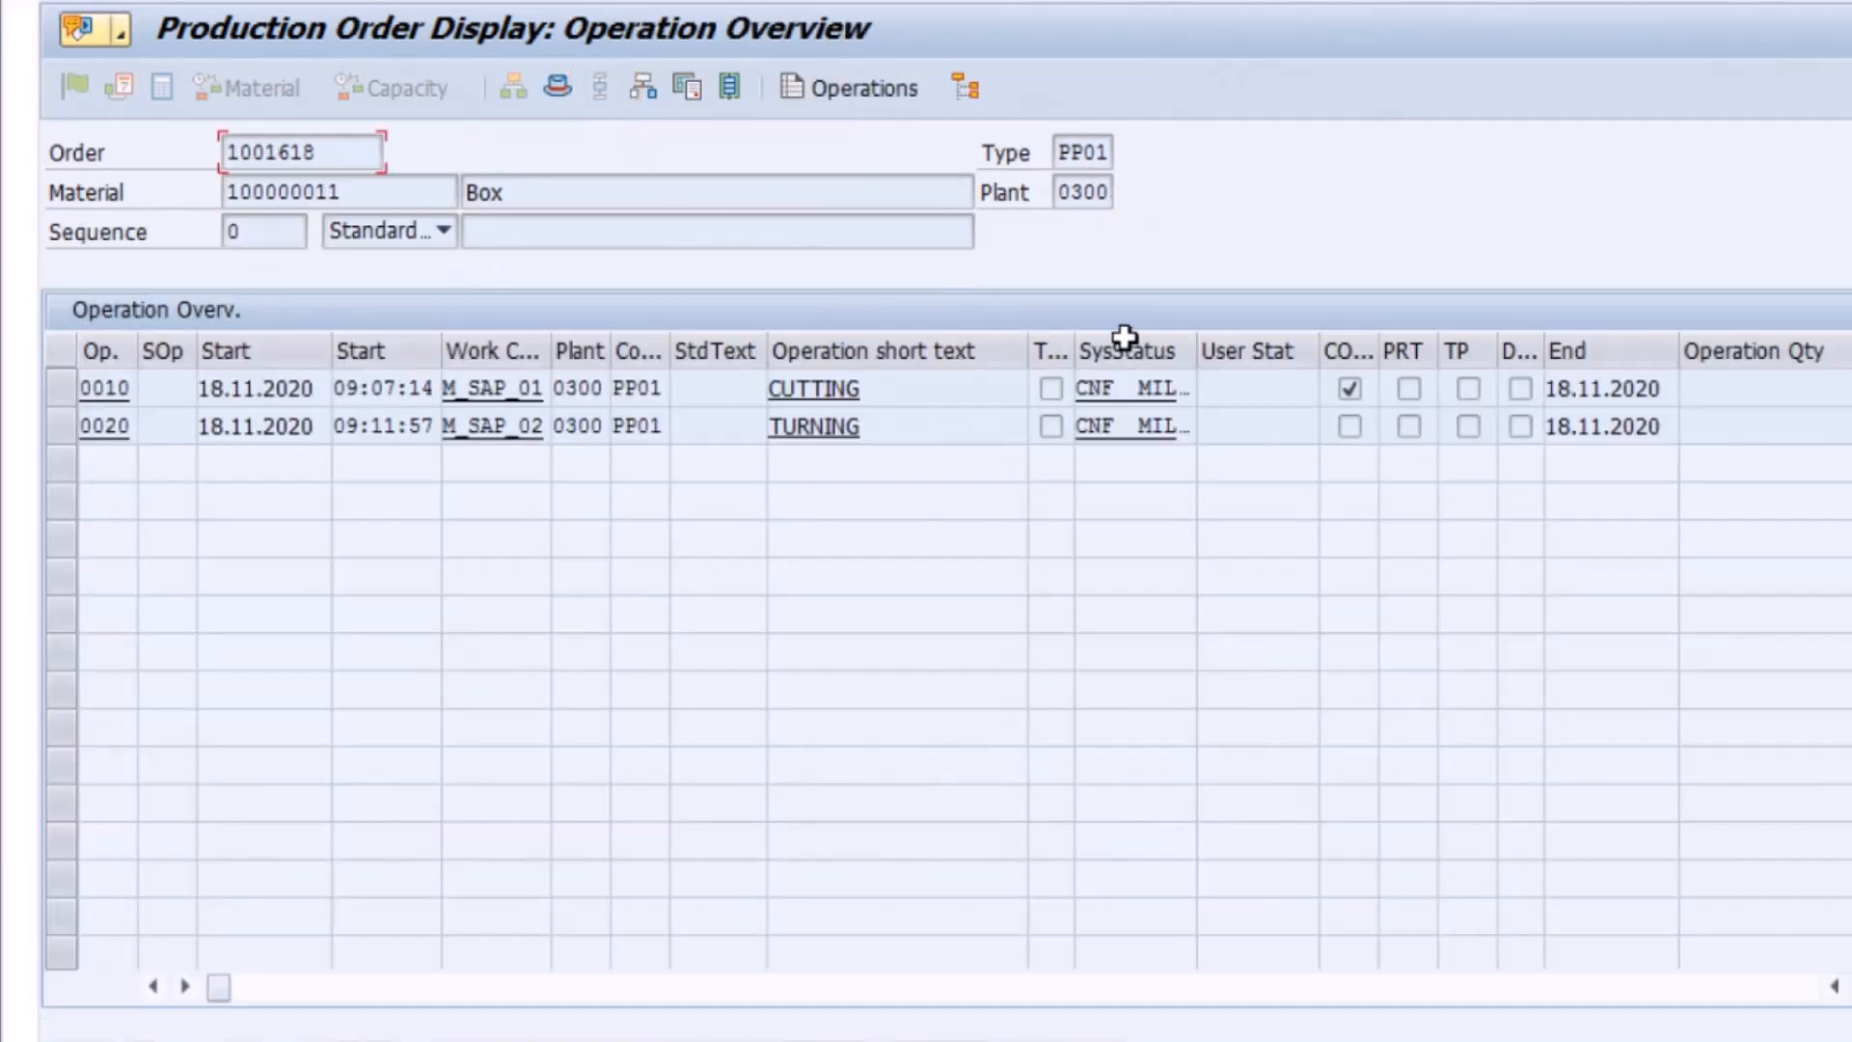
{"action": "left_click_drag", "start_coordinate": [1201, 352], "coordinate": [1336, 353]}
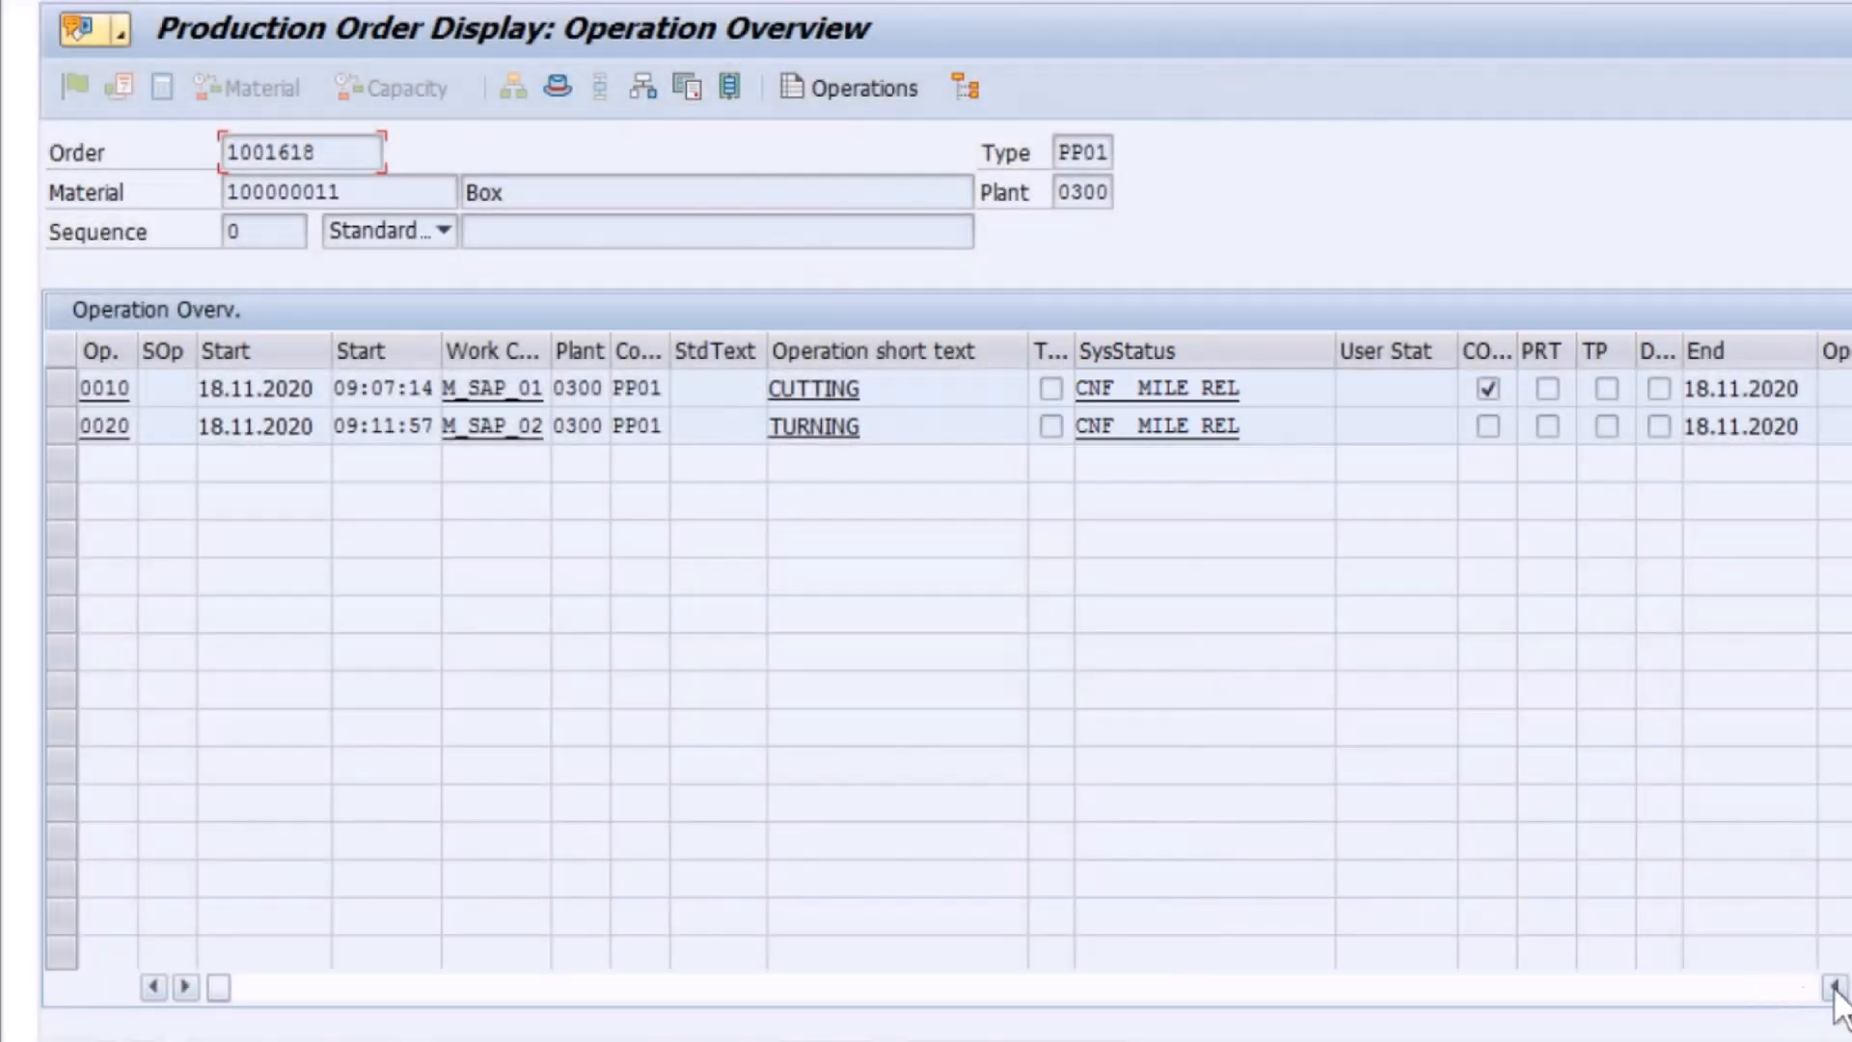
{"action": "left_click", "coordinate": [1834, 986]}
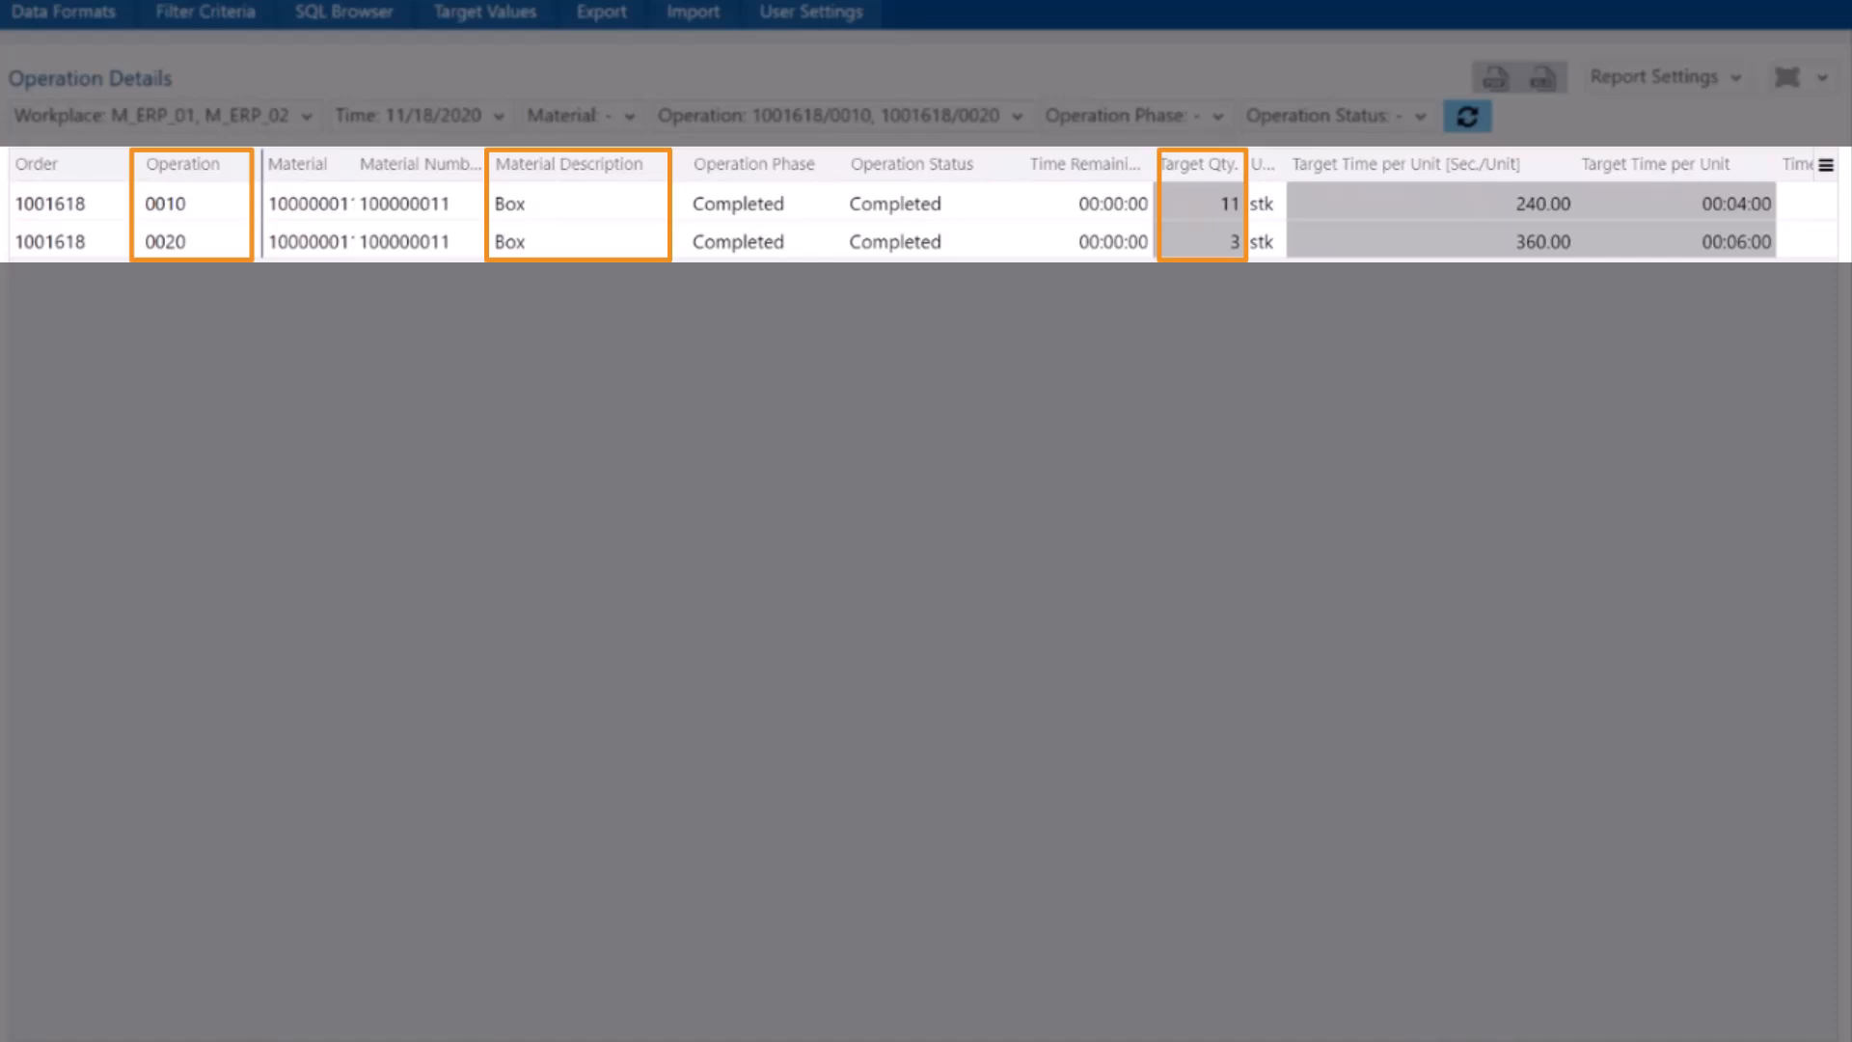
In FORCAM's Operation Details report, compare target and actual unit times, quantities, setup, processing and lead times for both operations, through to OEE.
{"action": "left_click_drag", "start_coordinate": [411, 1037], "coordinate": [584, 1028]}
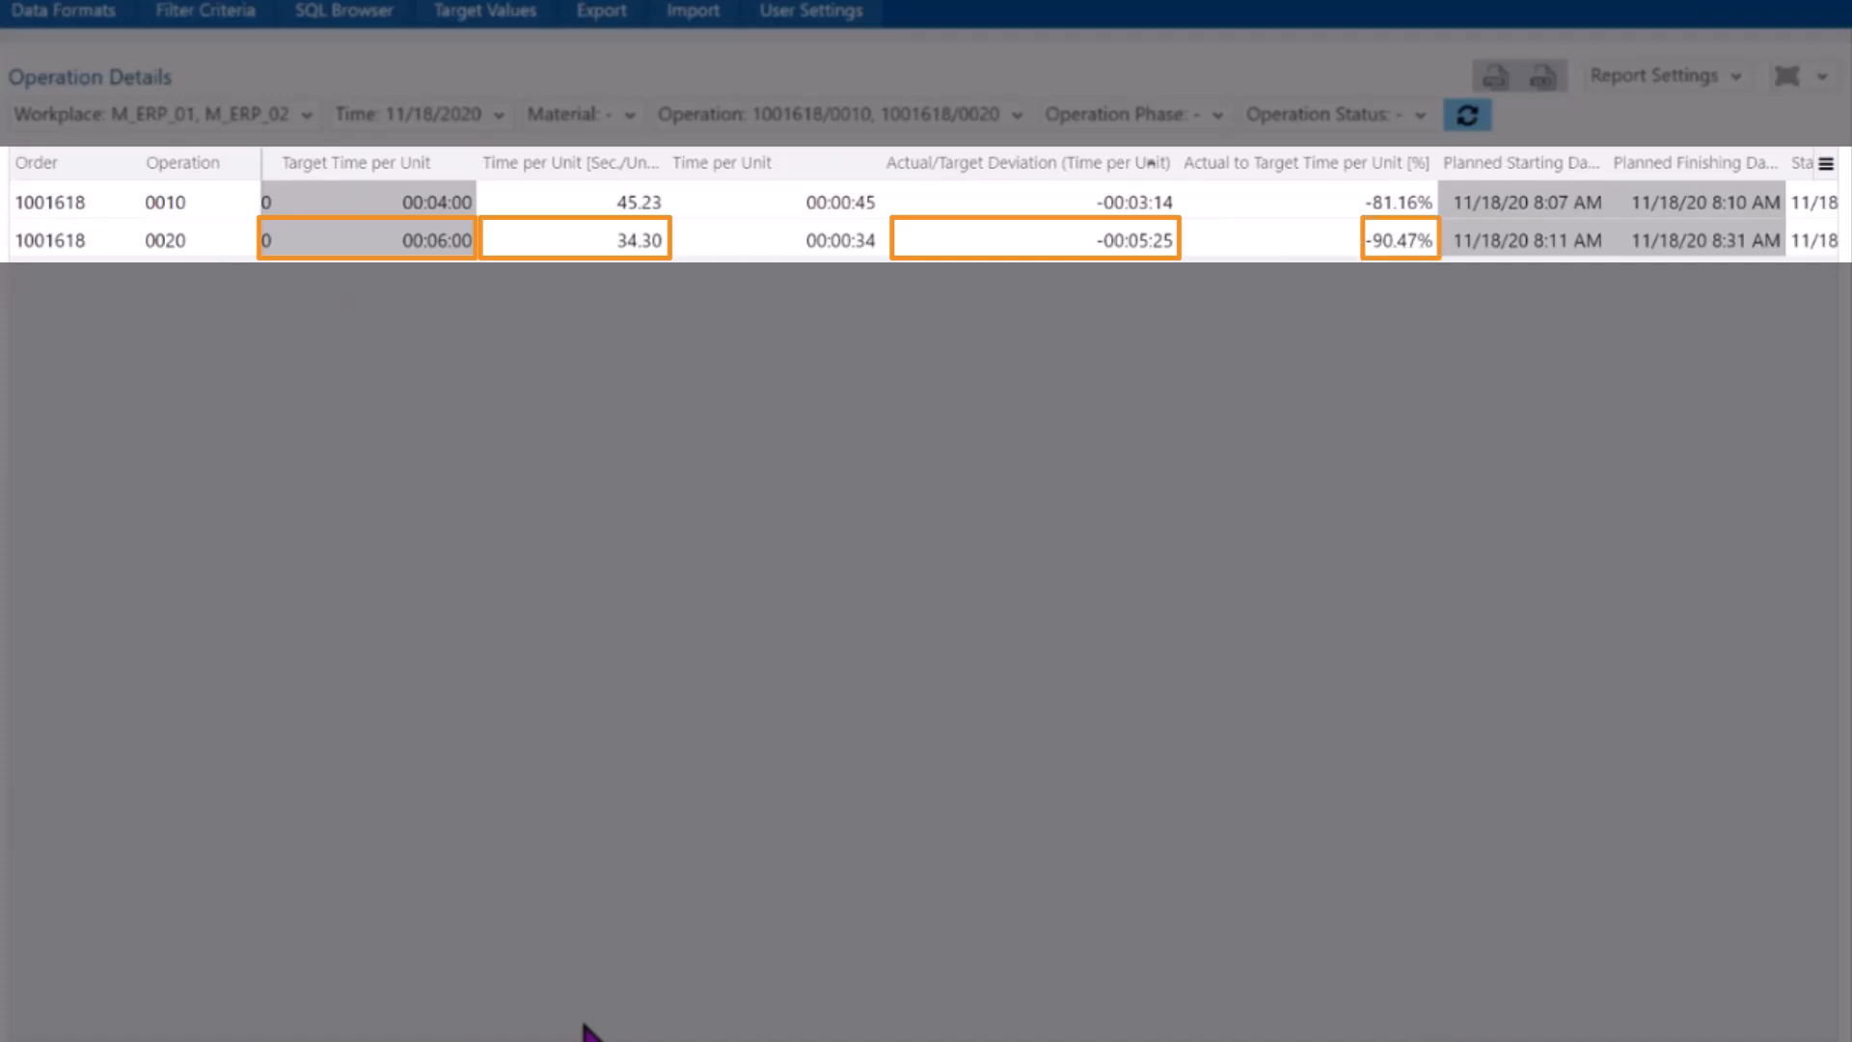
{"action": "left_click_drag", "start_coordinate": [584, 1040], "coordinate": [709, 1040]}
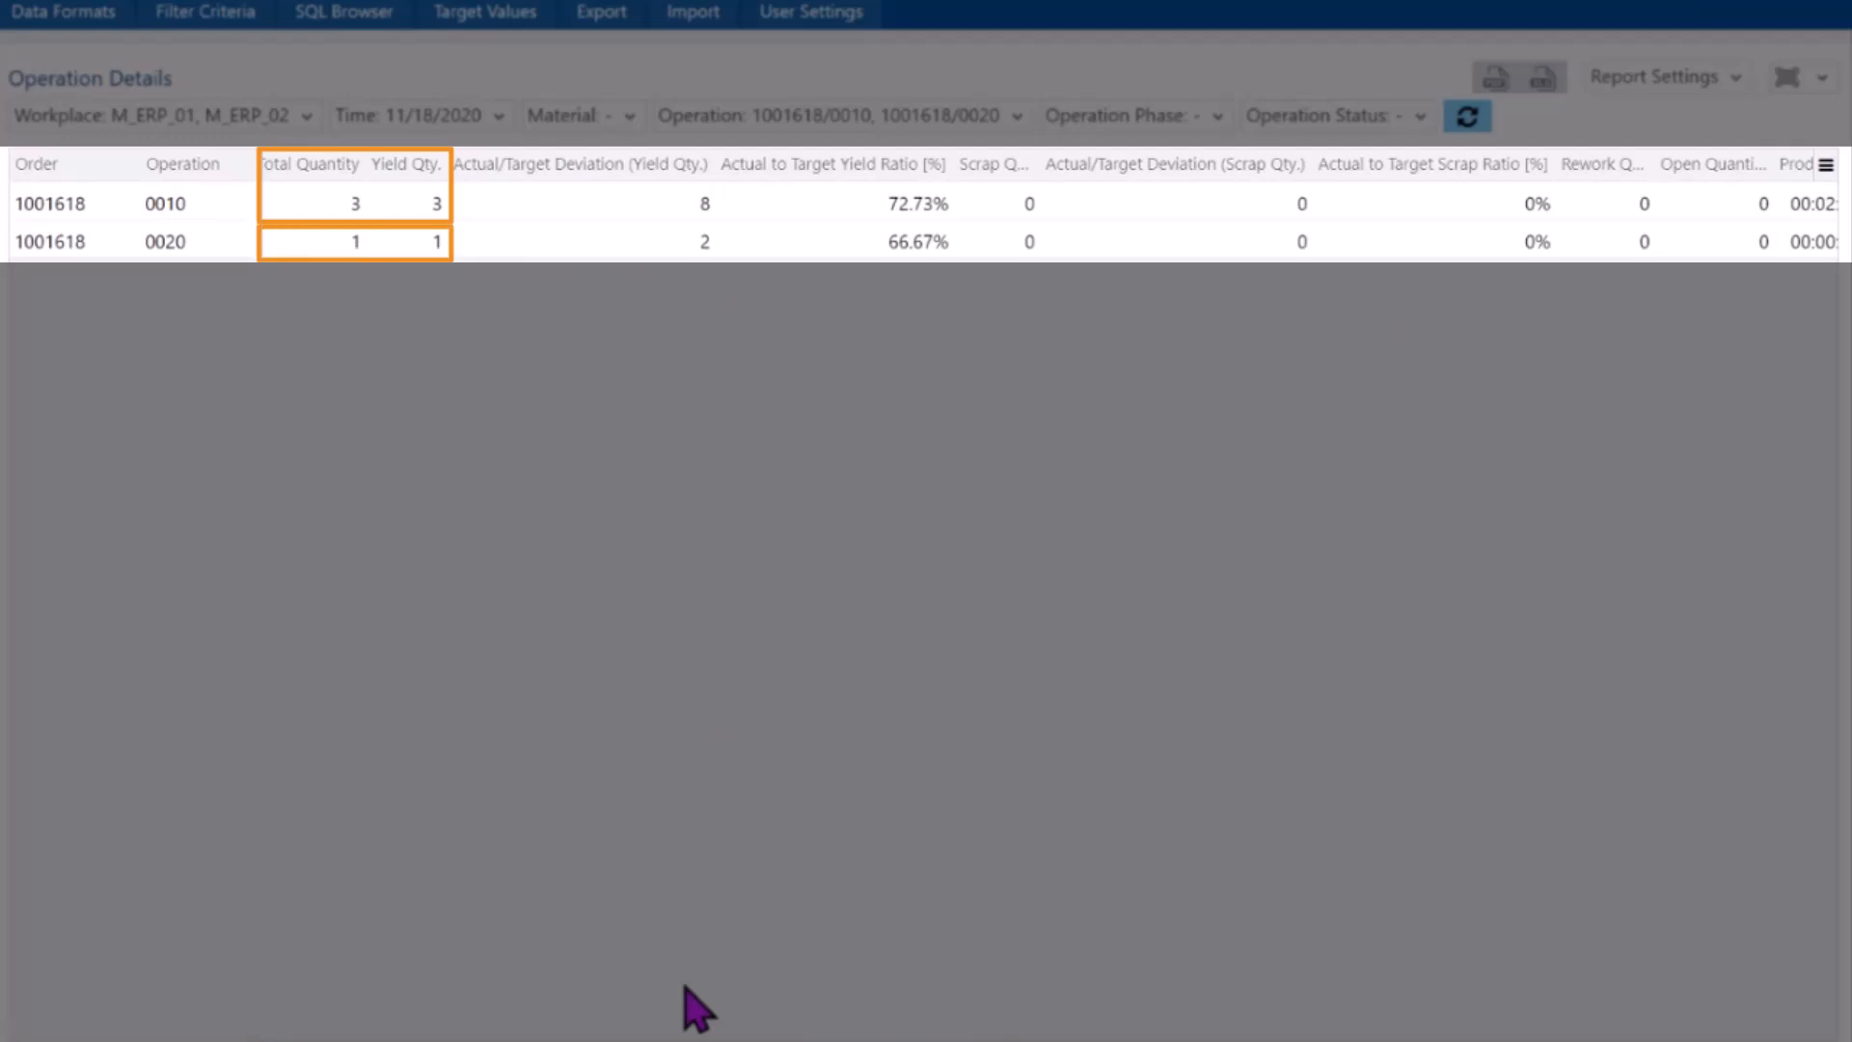
{"action": "left_click_drag", "start_coordinate": [820, 1038], "coordinate": [1306, 980]}
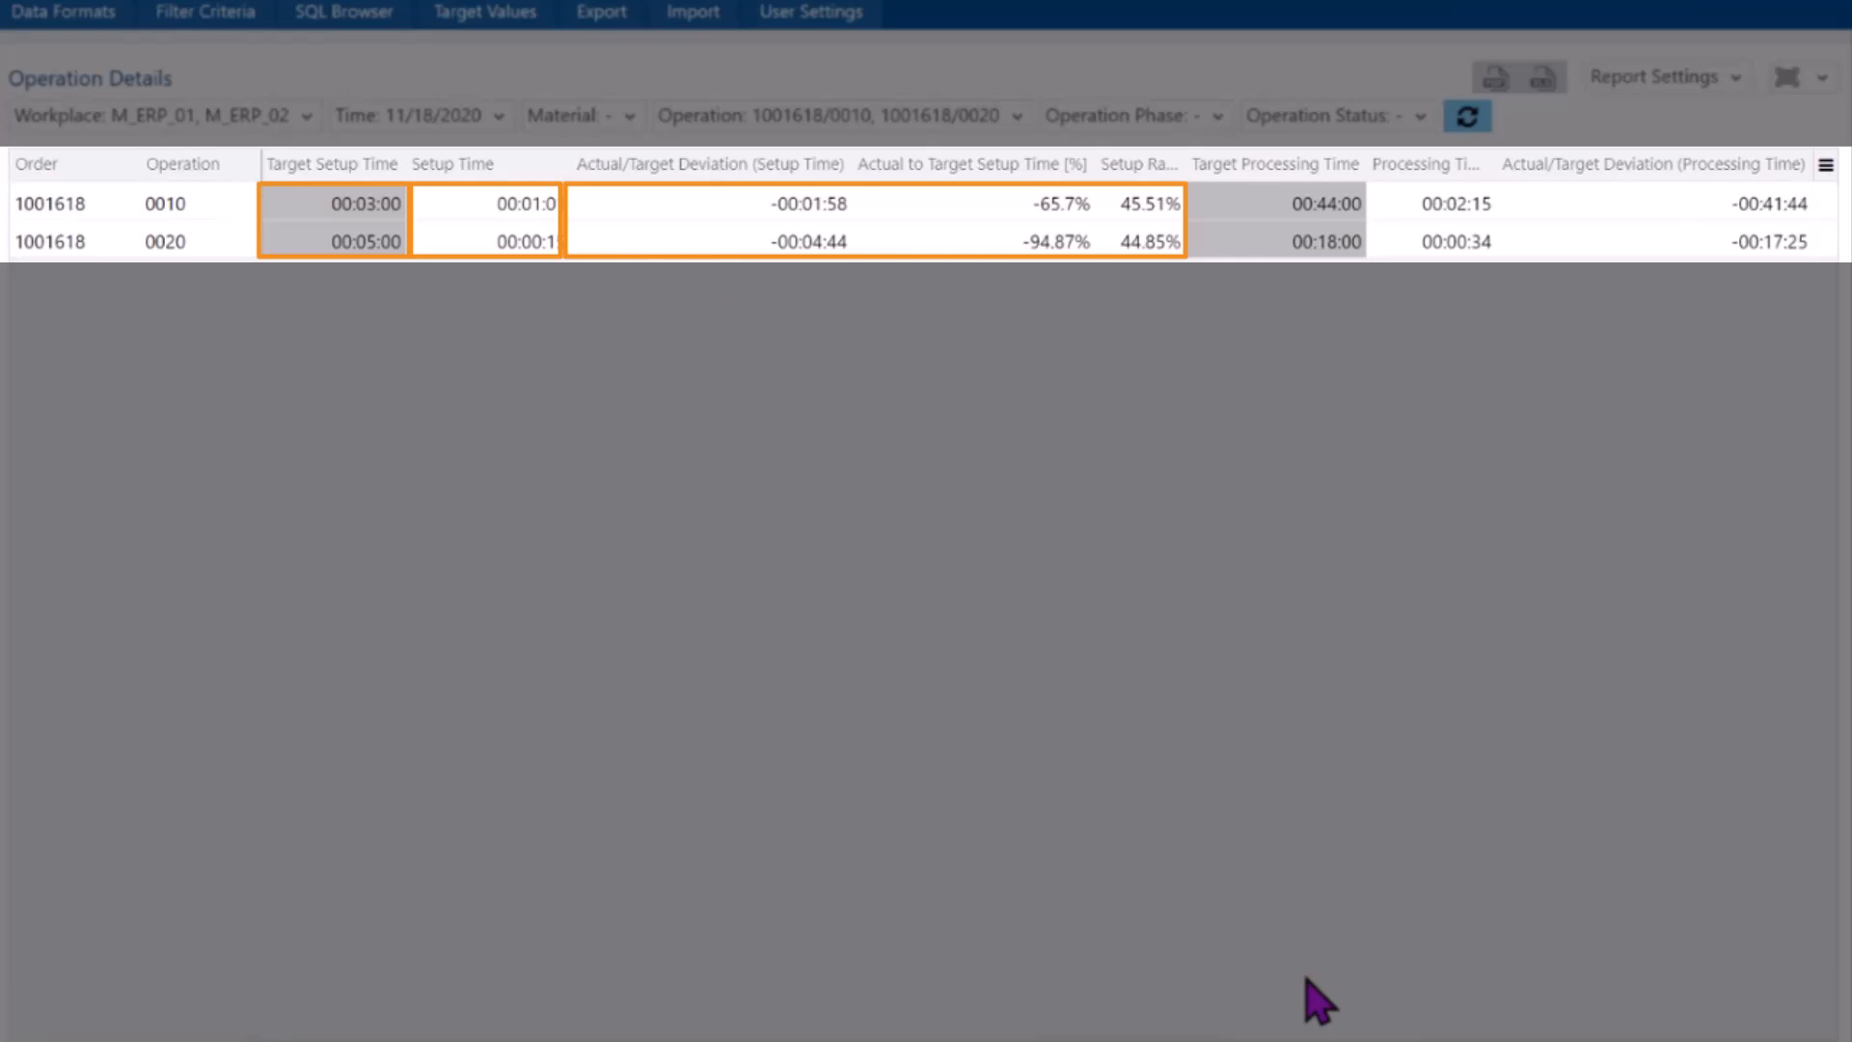
{"action": "mouse_move", "coordinate": [1281, 1040]}
{"action": "left_mouse_down"}
{"action": "mouse_move", "coordinate": [1555, 1019]}
{"action": "mouse_move", "coordinate": [1784, 1029]}
{"action": "left_mouse_up"}
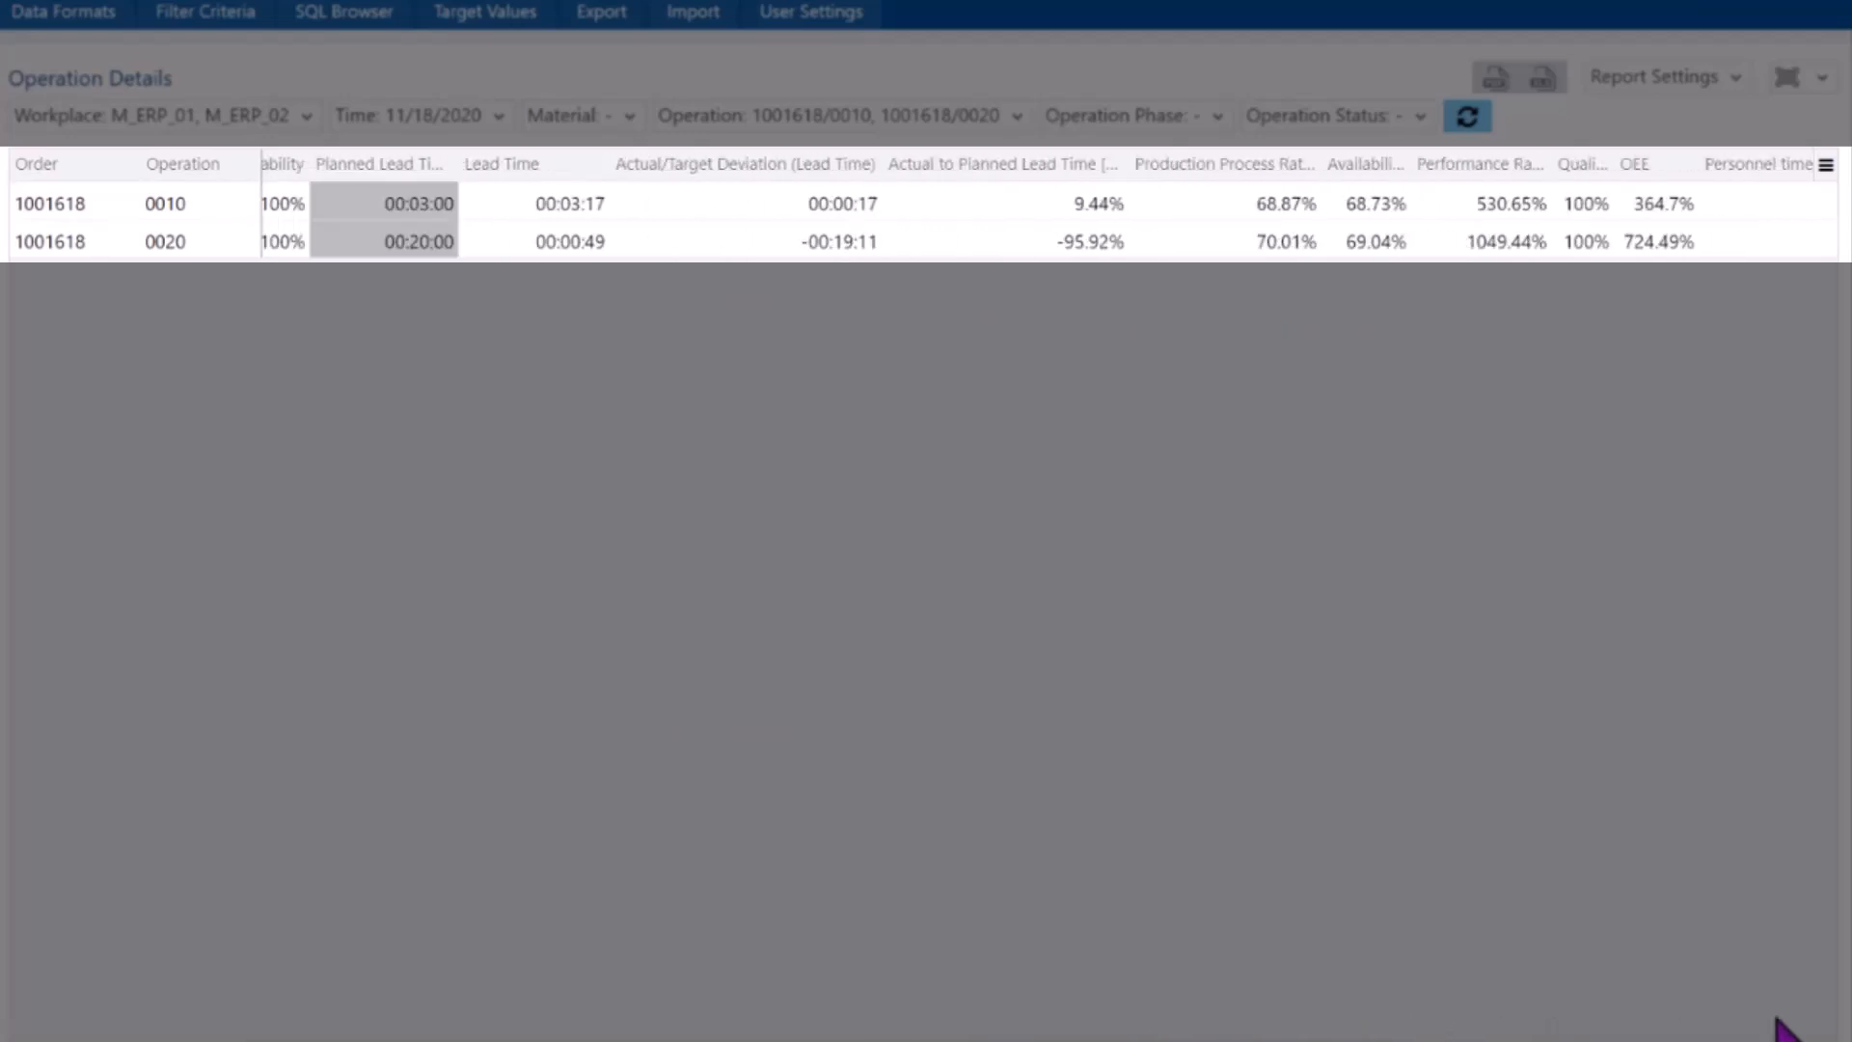